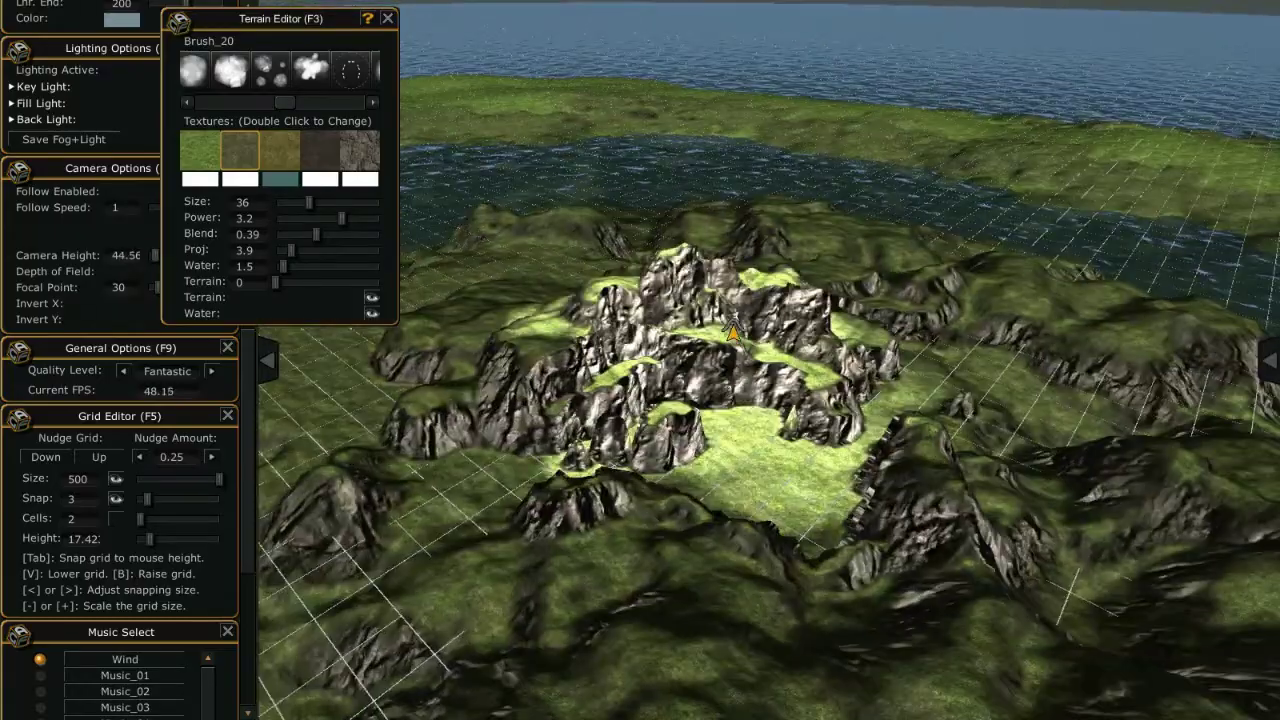
Sculpt a flat-topped hill around the rock outcrop with Brush_06 at size 30, and set grid nudge to 0.5
{"action": "left_click_drag", "start_coordinate": [265, 97], "coordinate": [237, 88]}
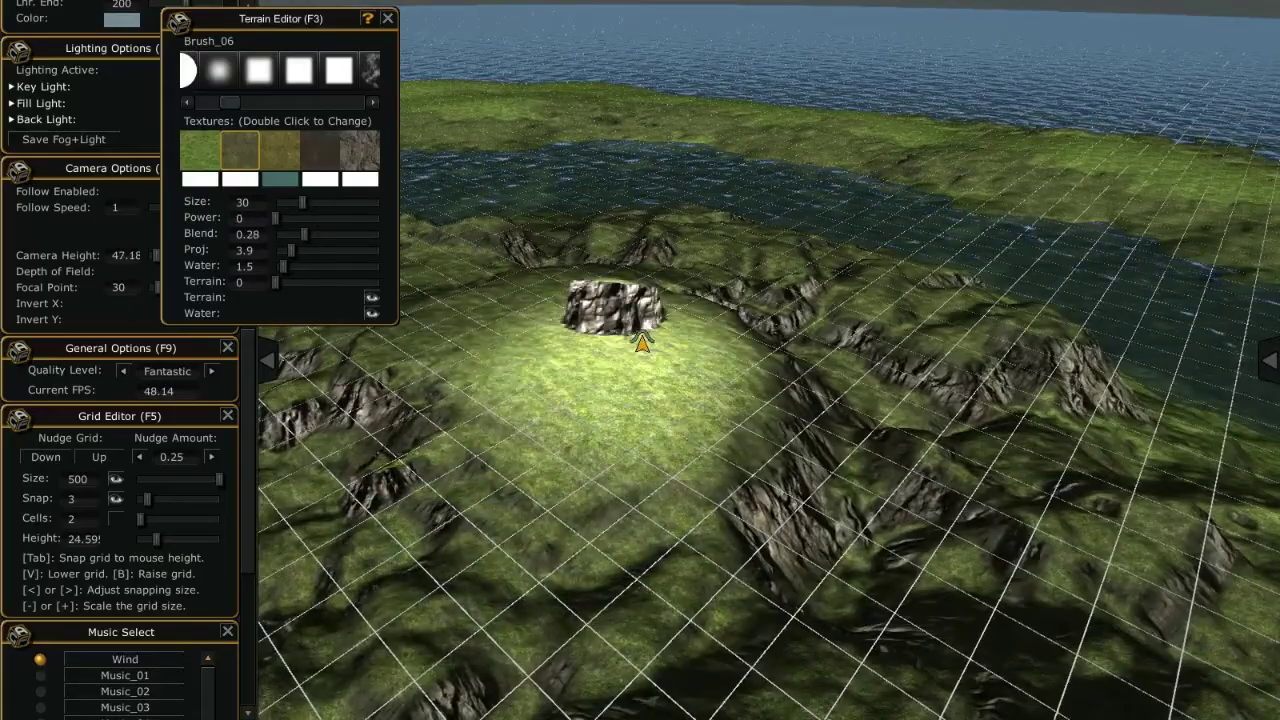
{"action": "left_click_drag", "start_coordinate": [641, 342], "coordinate": [940, 447]}
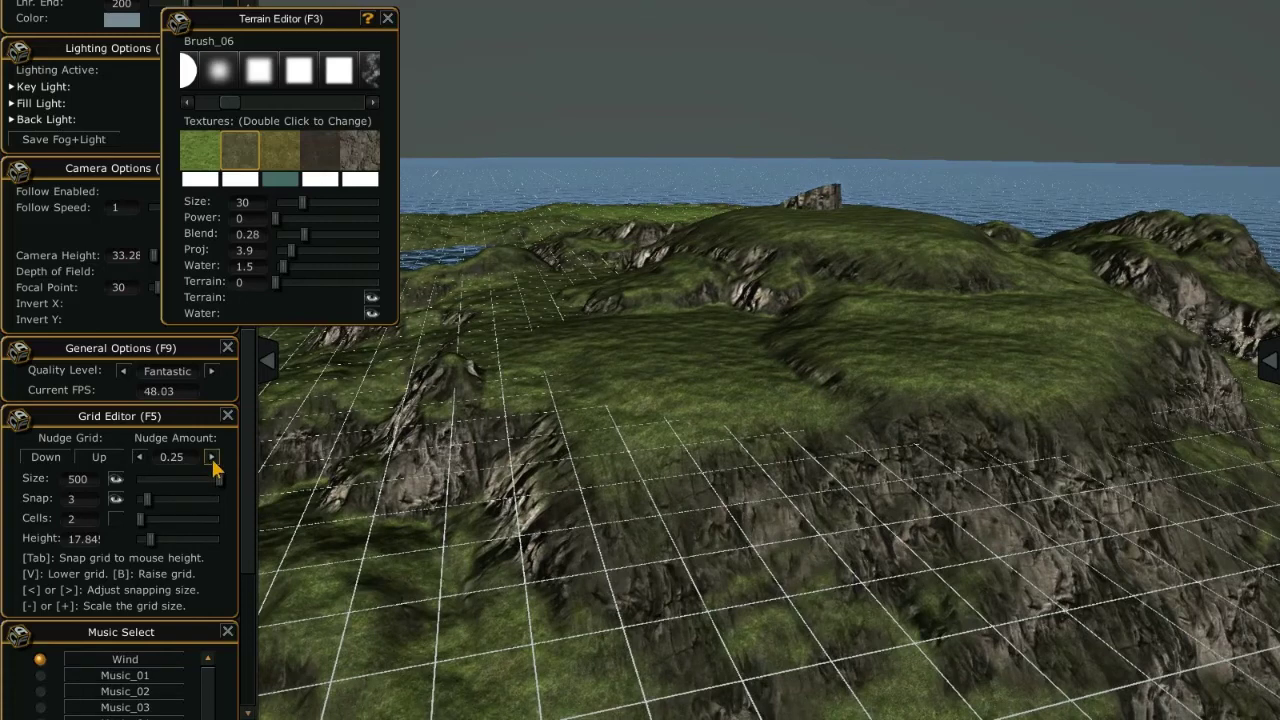
{"action": "left_click", "coordinate": [211, 457]}
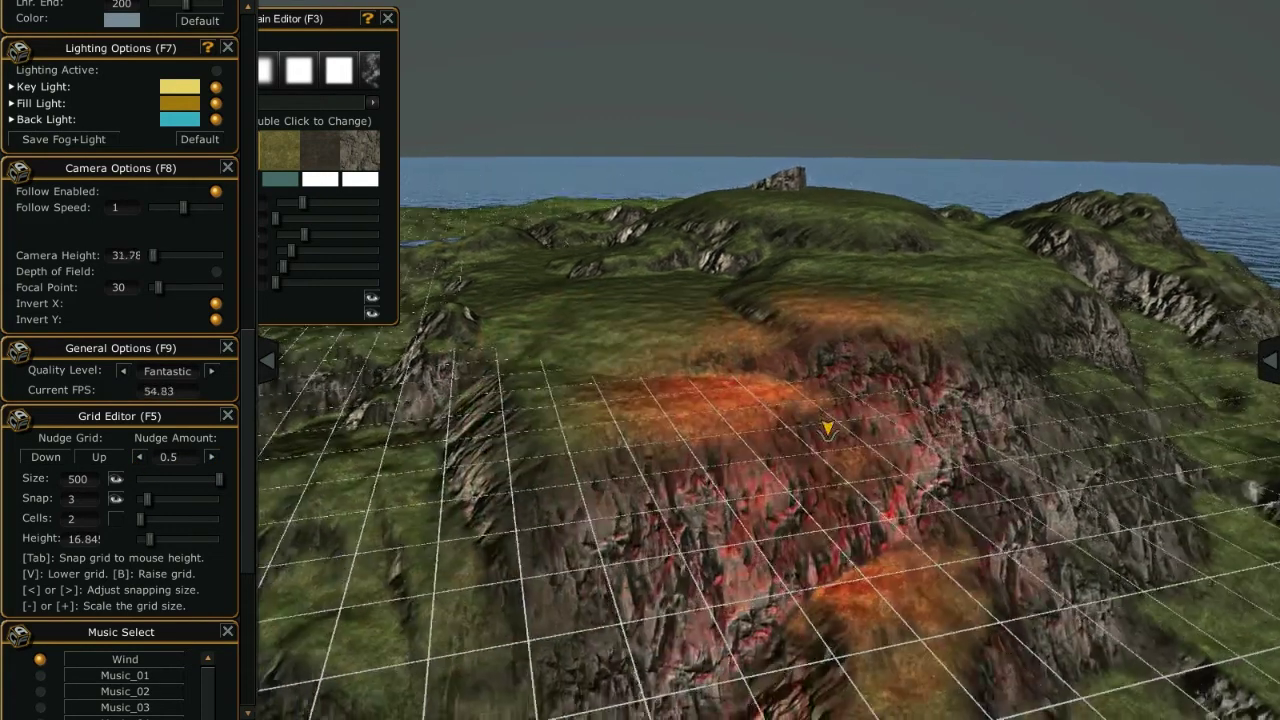
Orbit across the hillside and rise above it to look down on the ridge
{"action": "mouse_move", "coordinate": [827, 430]}
{"action": "right_mouse_down"}
{"action": "mouse_move", "coordinate": [921, 382]}
{"action": "mouse_move", "coordinate": [774, 400]}
{"action": "right_mouse_up"}
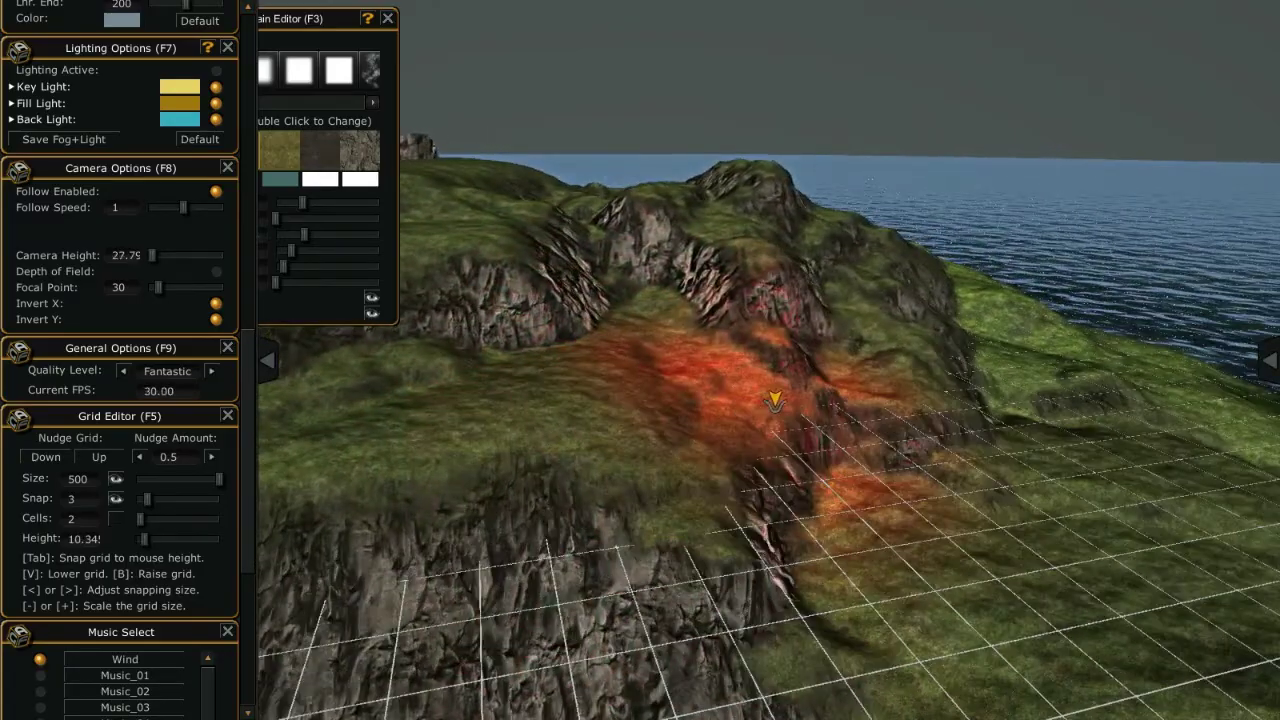
{"action": "left_click", "coordinate": [371, 318]}
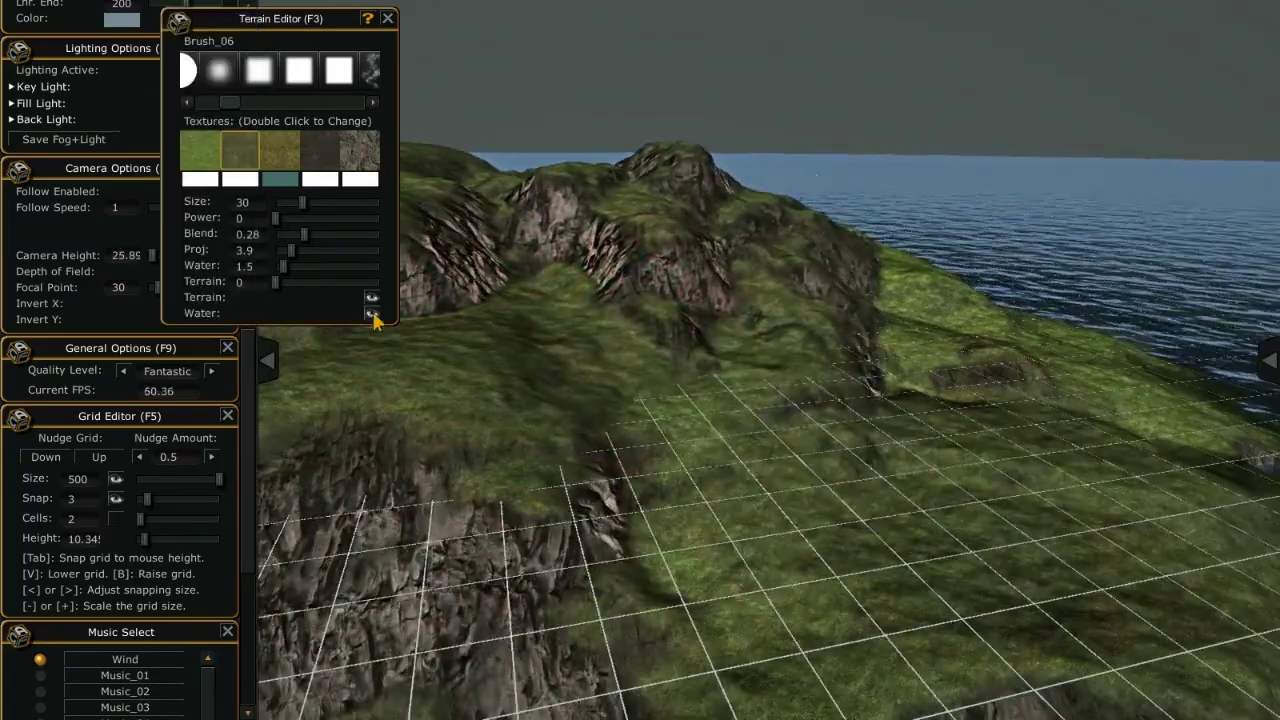
{"action": "left_click", "coordinate": [642, 362]}
{"action": "right_click_drag", "start_coordinate": [491, 486], "coordinate": [693, 455]}
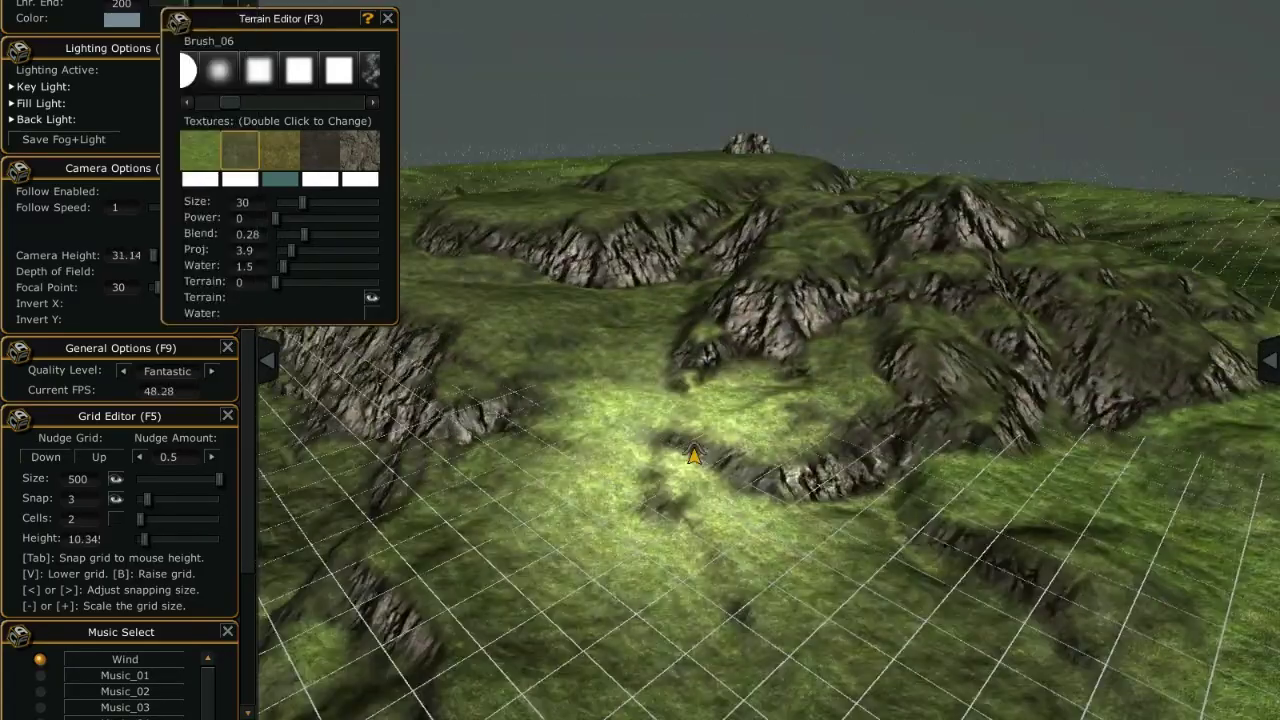
{"action": "right_click_drag", "start_coordinate": [633, 426], "coordinate": [778, 328]}
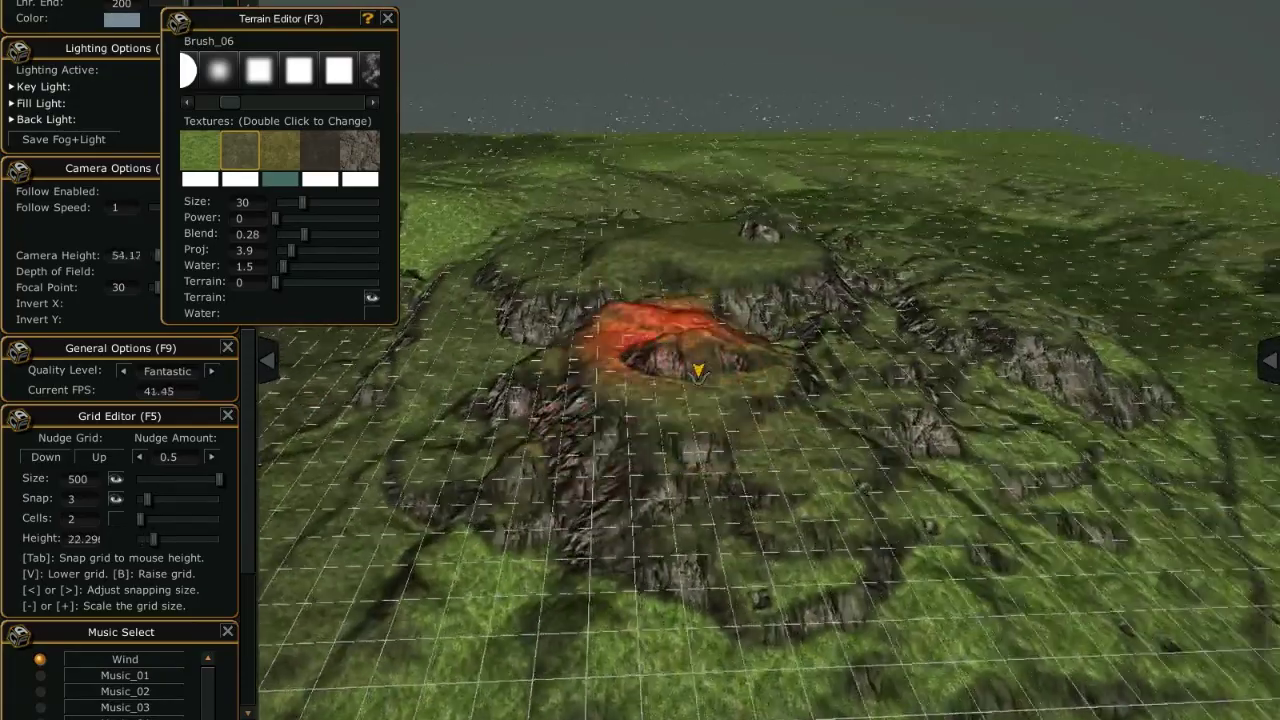
{"action": "right_click_drag", "start_coordinate": [952, 378], "coordinate": [571, 457]}
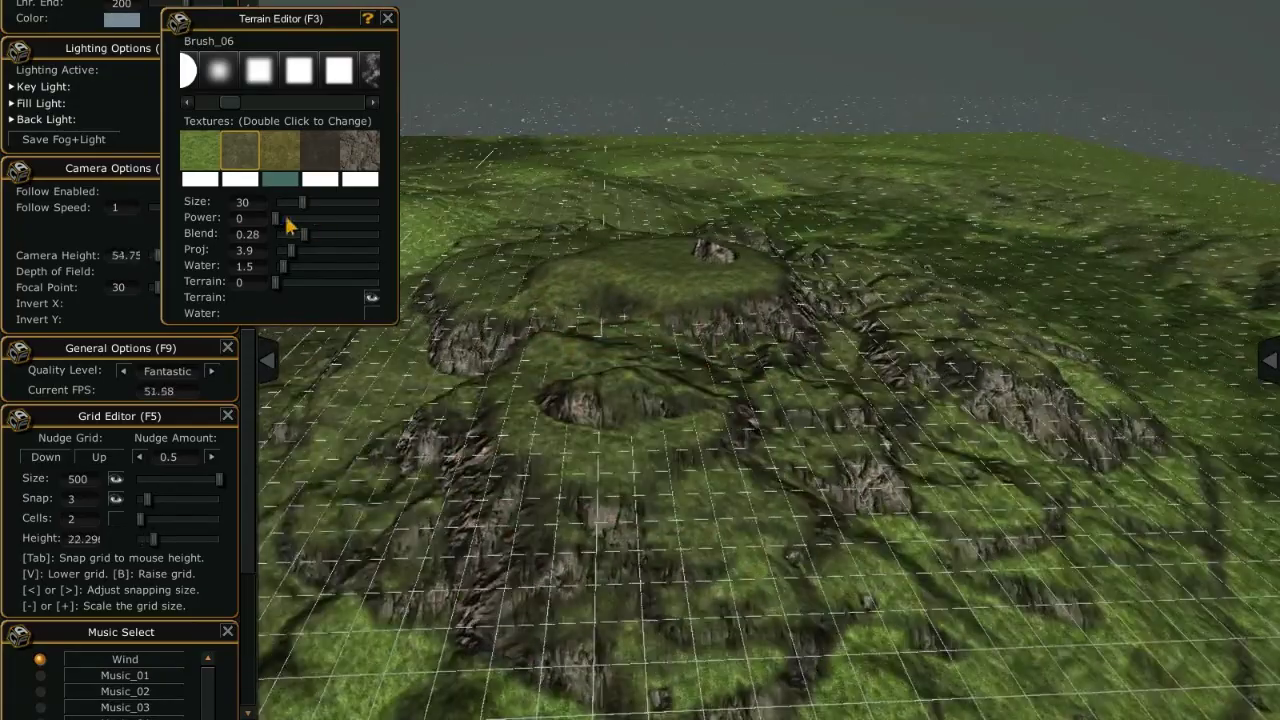
{"action": "scroll", "coordinate": [657, 458], "scroll_direction": "up", "scroll_amount": 5}
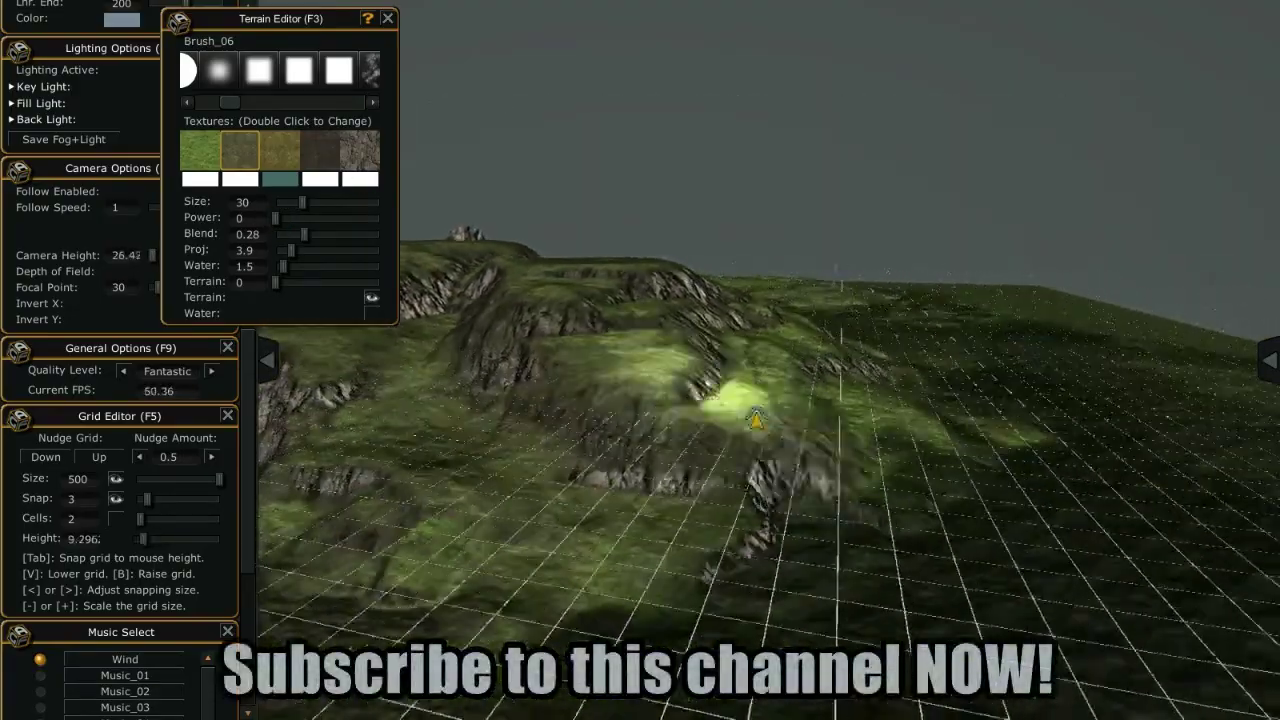
Fly around to centre the whole hill, then dock the Terrain Editor into the left panel column
{"action": "right_click_drag", "start_coordinate": [693, 380], "coordinate": [866, 341]}
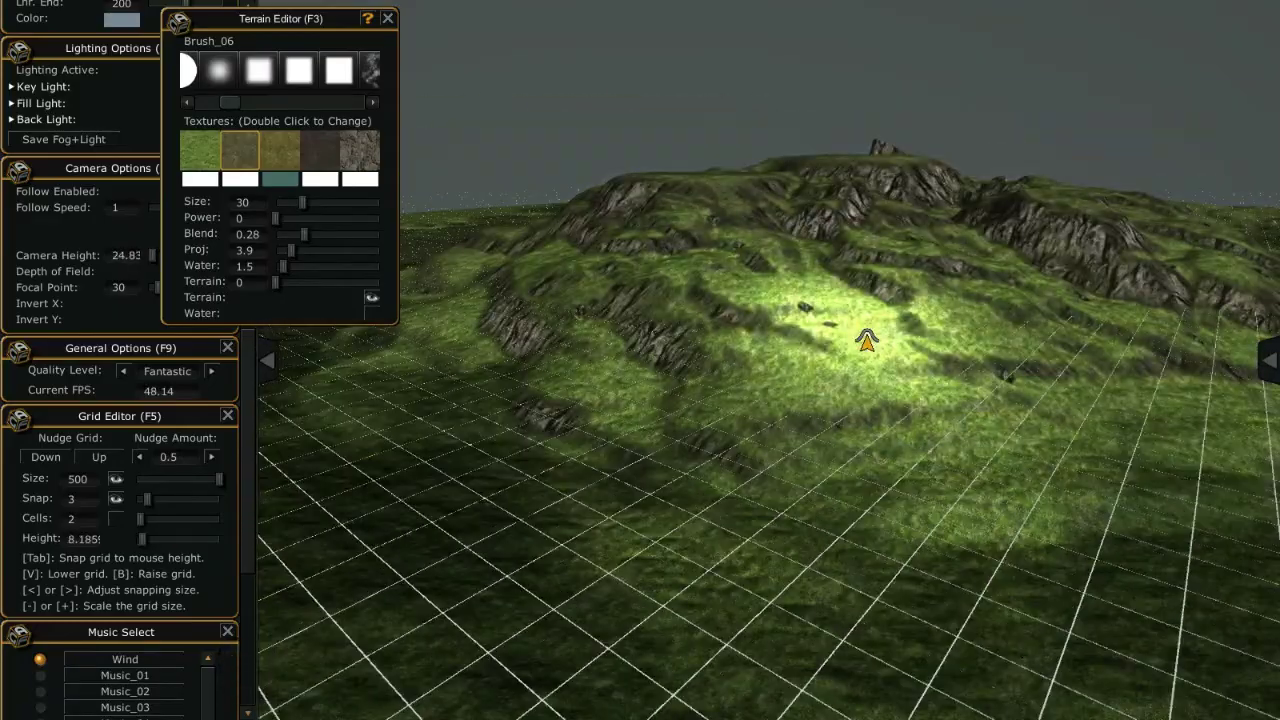
{"action": "scroll", "coordinate": [866, 341], "scroll_direction": "down", "scroll_amount": 3}
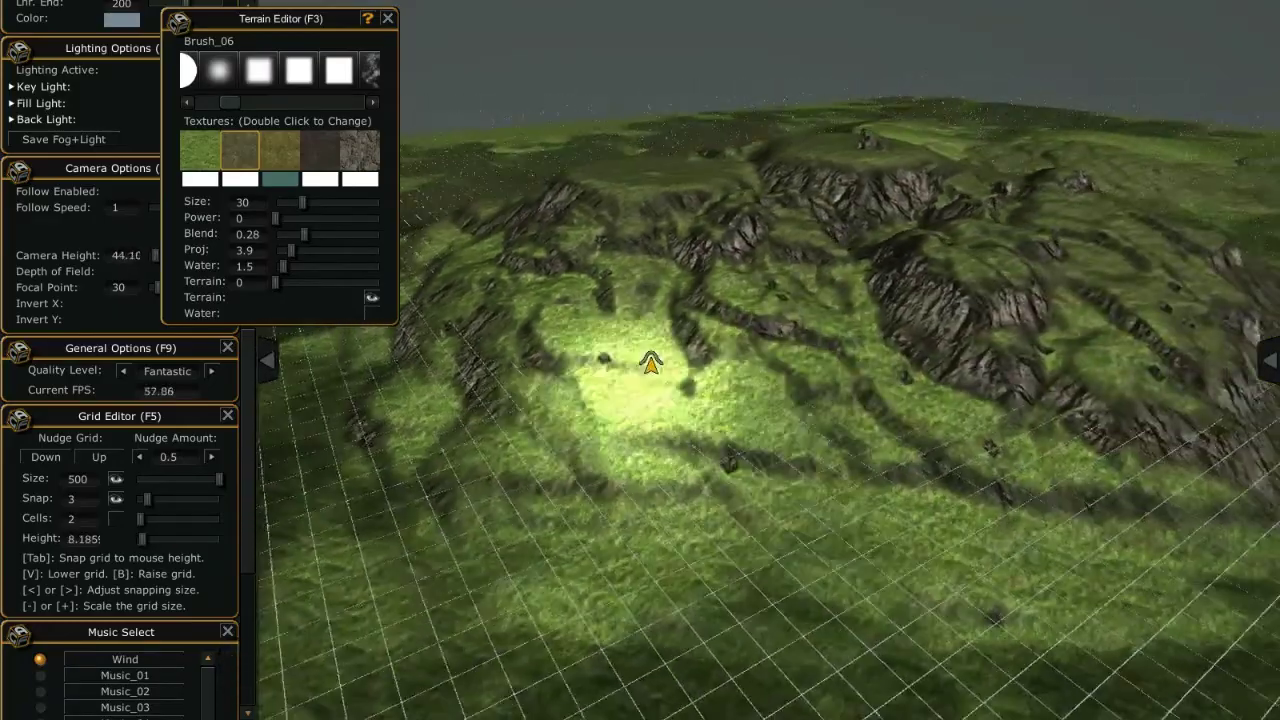
{"action": "scroll", "coordinate": [870, 372], "scroll_direction": "up", "scroll_amount": 3}
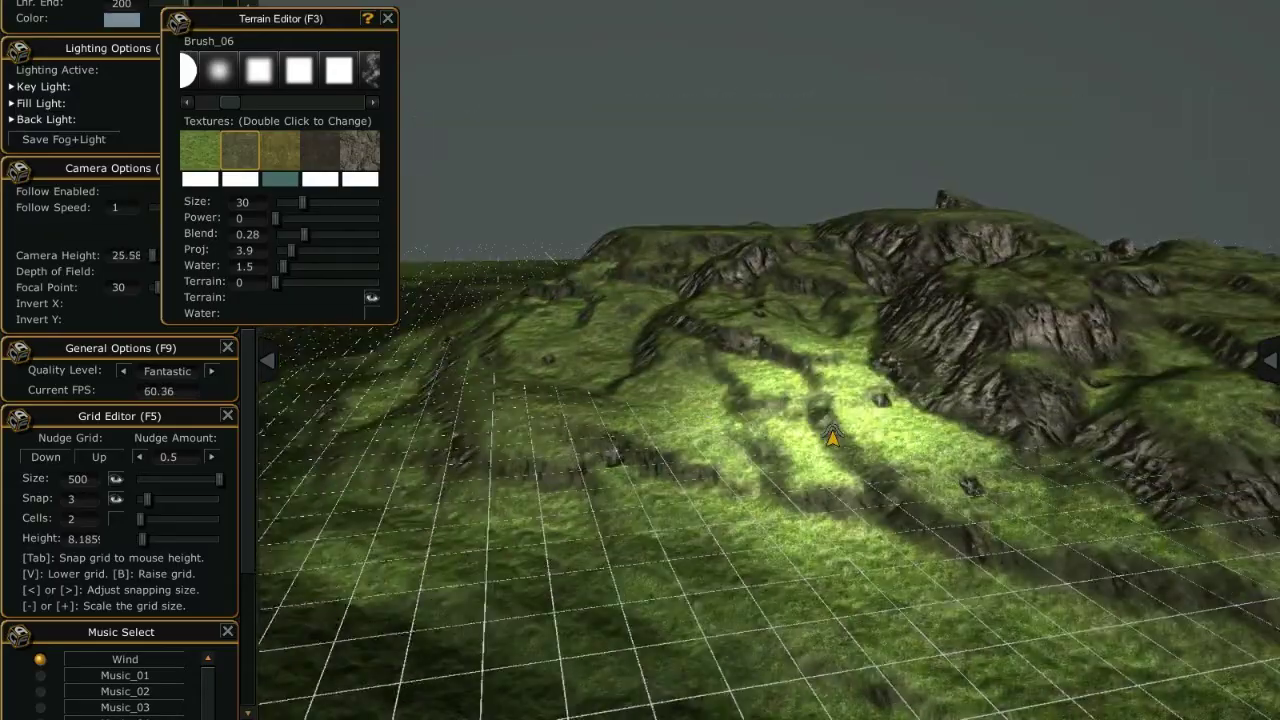
{"action": "right_click_drag", "start_coordinate": [831, 437], "coordinate": [857, 380]}
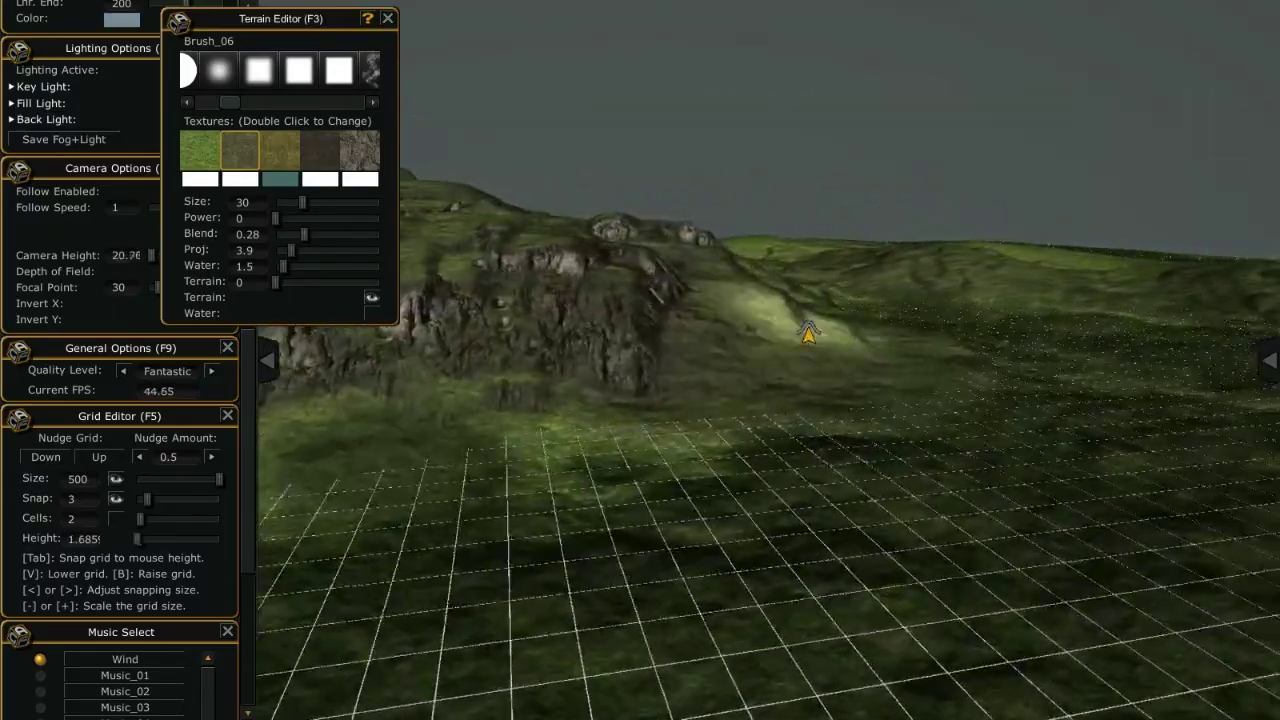
{"action": "mouse_move", "coordinate": [857, 380]}
{"action": "right_mouse_down"}
{"action": "mouse_move", "coordinate": [730, 345]}
{"action": "mouse_move", "coordinate": [626, 380]}
{"action": "mouse_move", "coordinate": [694, 380]}
{"action": "right_mouse_up"}
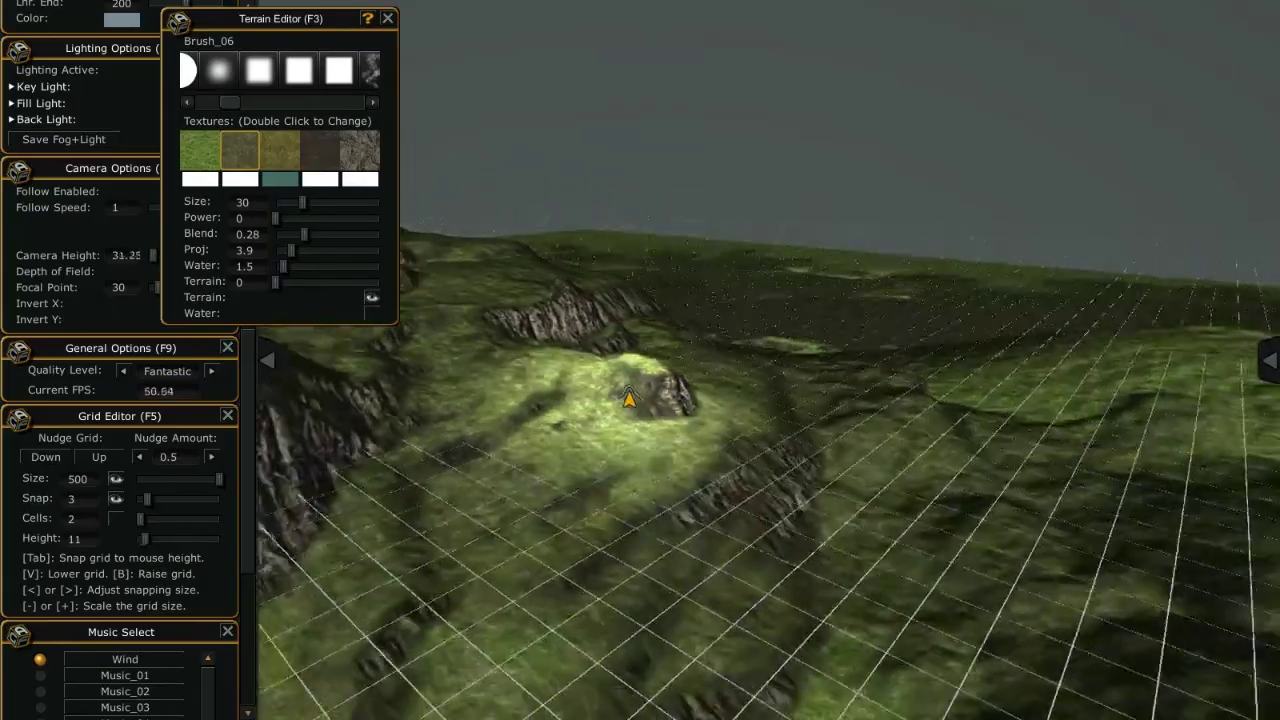
{"action": "right_click_drag", "start_coordinate": [628, 399], "coordinate": [996, 469]}
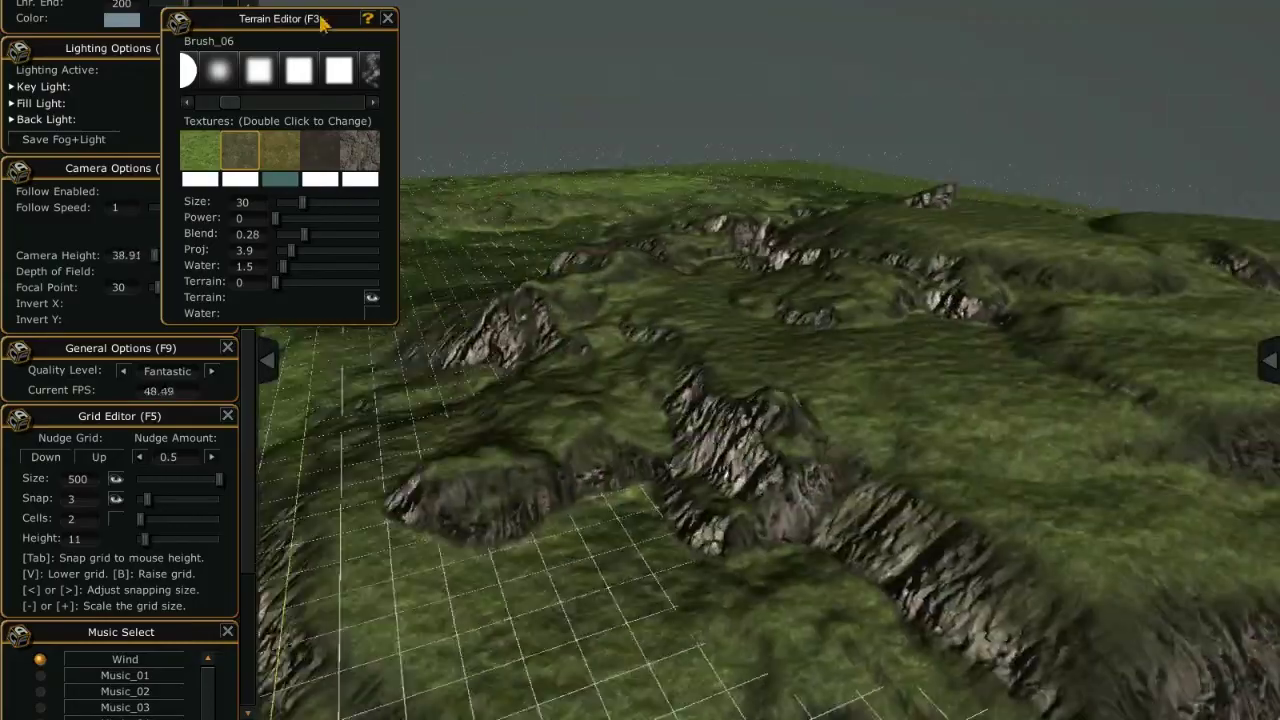
{"action": "right_click_drag", "start_coordinate": [665, 425], "coordinate": [1038, 469]}
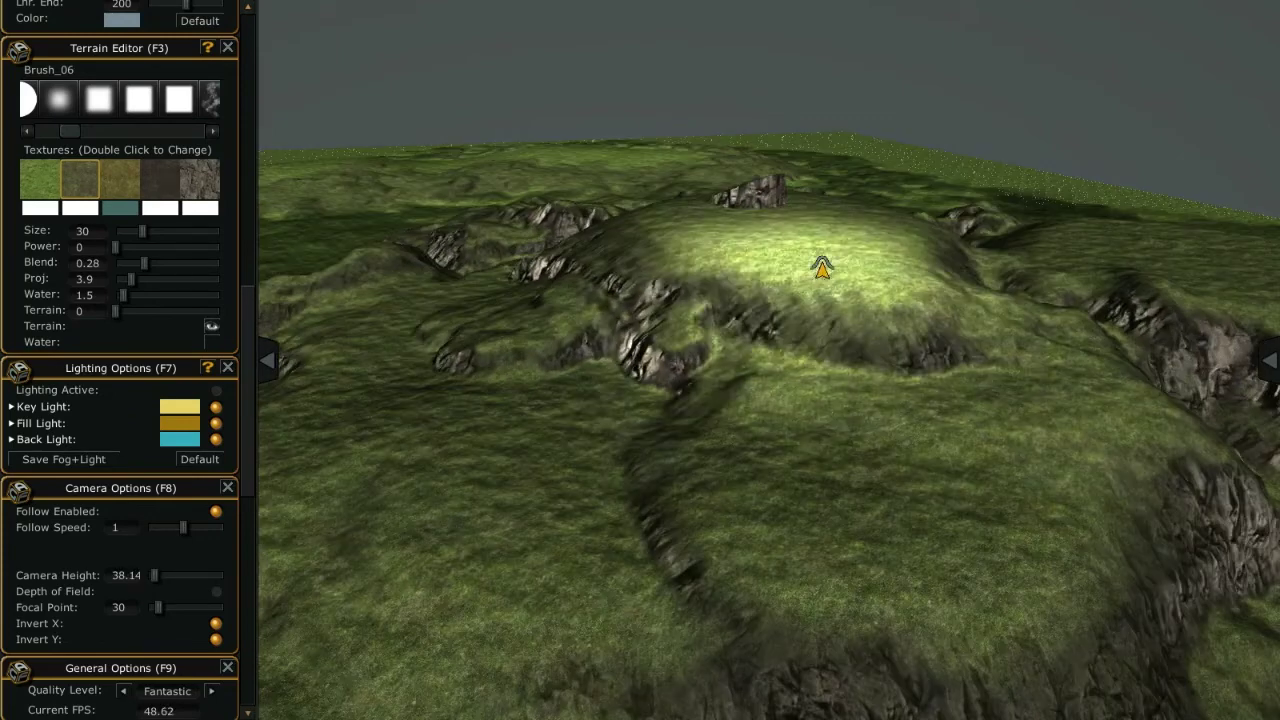
Play-test the island in single-player as the BlackKnight with the ARPG Controller
{"action": "right_click", "coordinate": [527, 413]}
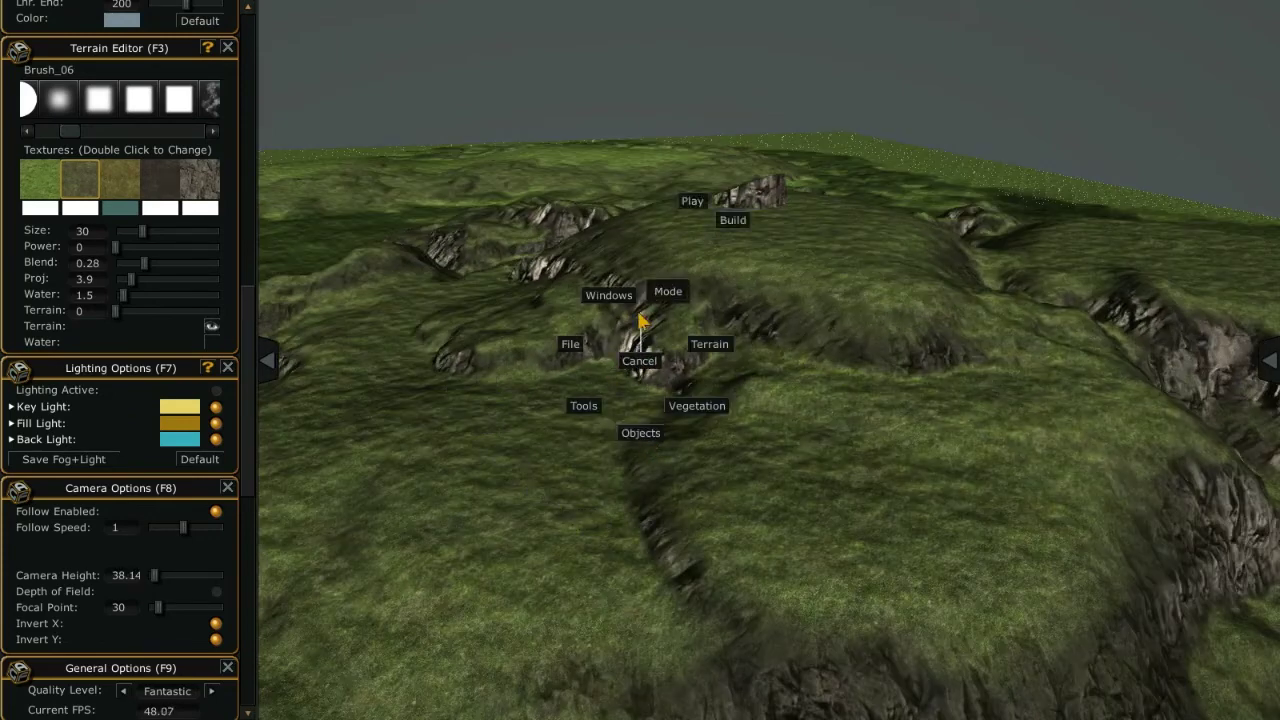
{"action": "right_click_drag", "start_coordinate": [505, 470], "coordinate": [709, 466]}
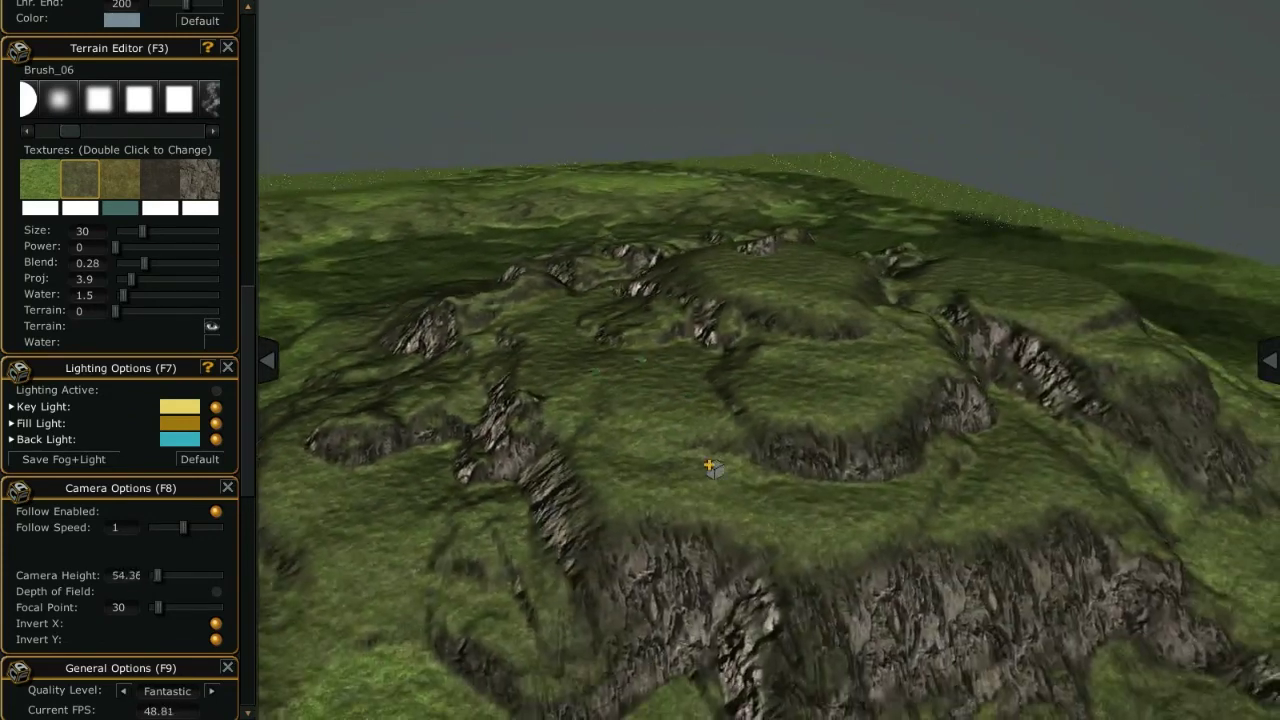
{"action": "right_click", "coordinate": [660, 320]}
{"action": "left_click", "coordinate": [680, 283]}
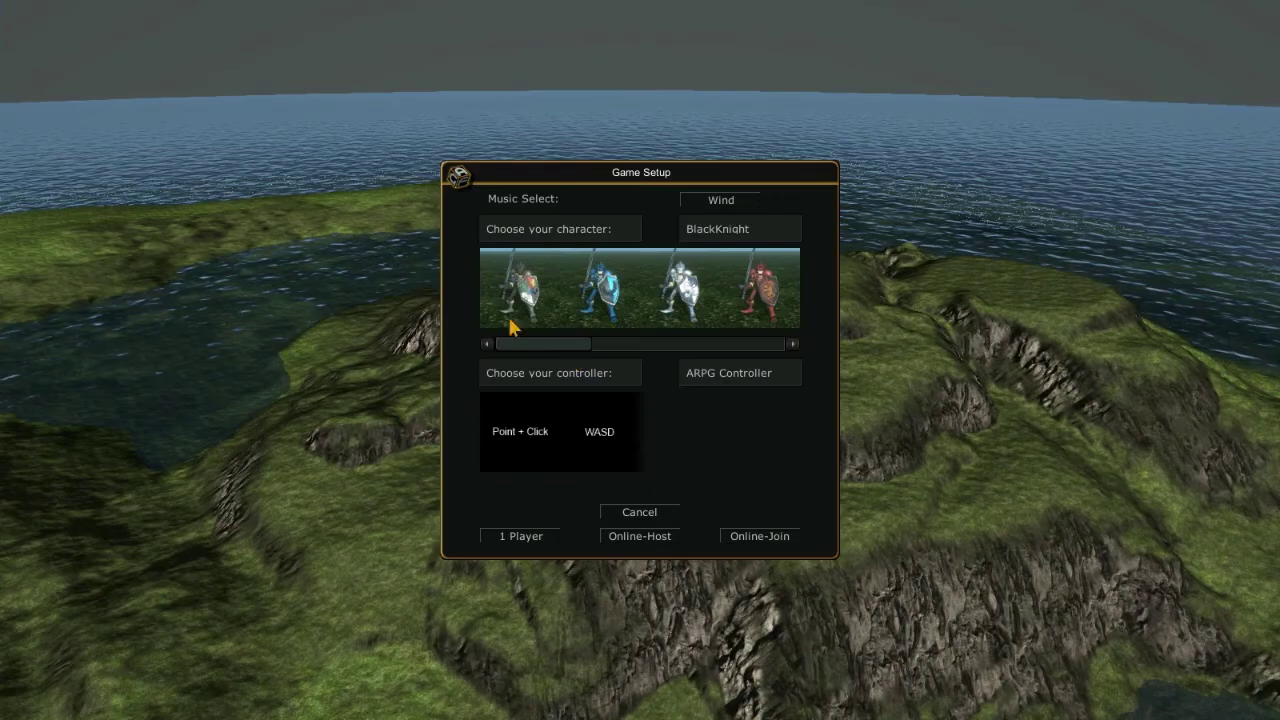
{"action": "left_click", "coordinate": [543, 533]}
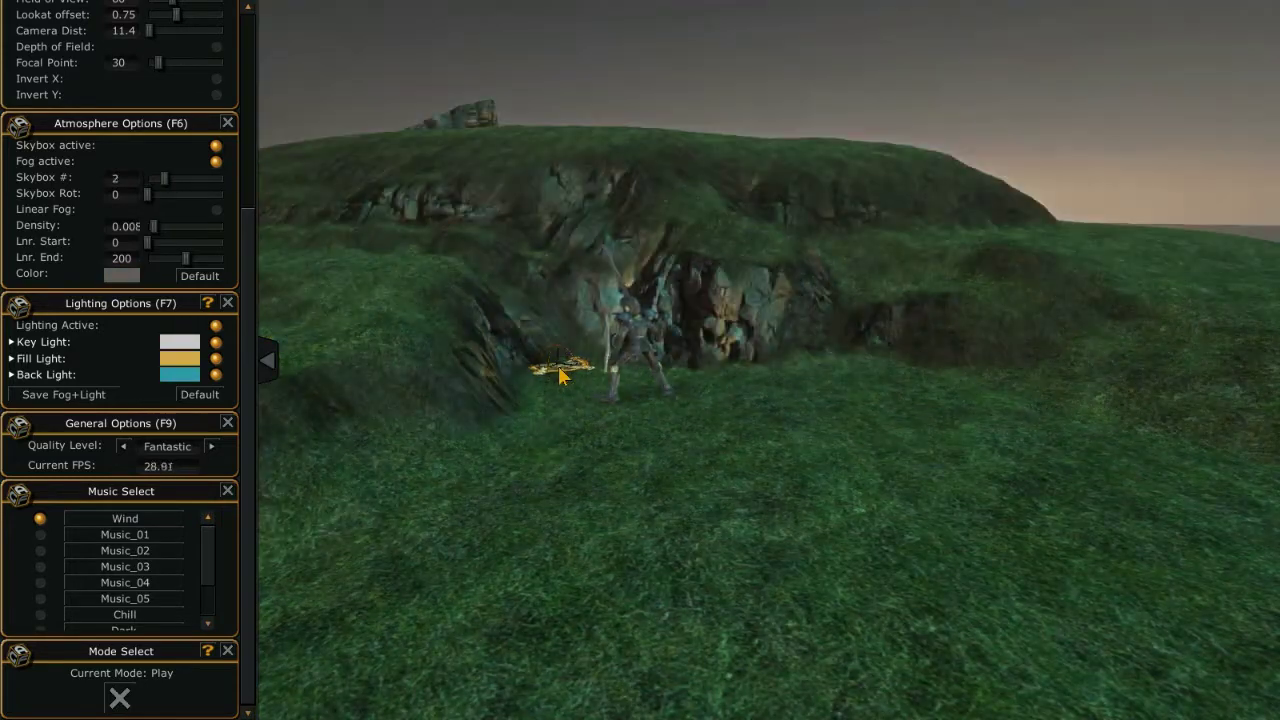
Expand the Key Light, Fill Light and Back Light sections in Lighting Options
{"action": "scroll", "coordinate": [150, 440], "scroll_direction": "up", "scroll_amount": 2}
{"action": "left_click", "coordinate": [45, 416]}
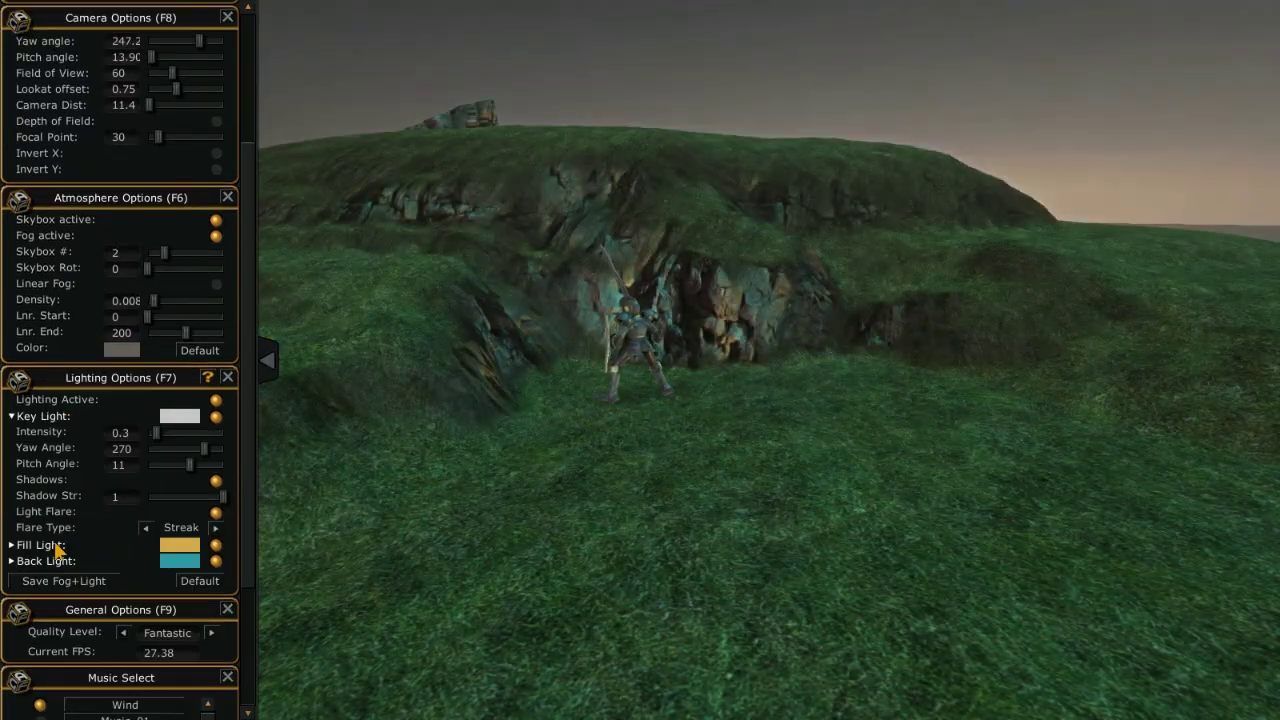
{"action": "left_click", "coordinate": [42, 545]}
{"action": "left_click", "coordinate": [45, 609]}
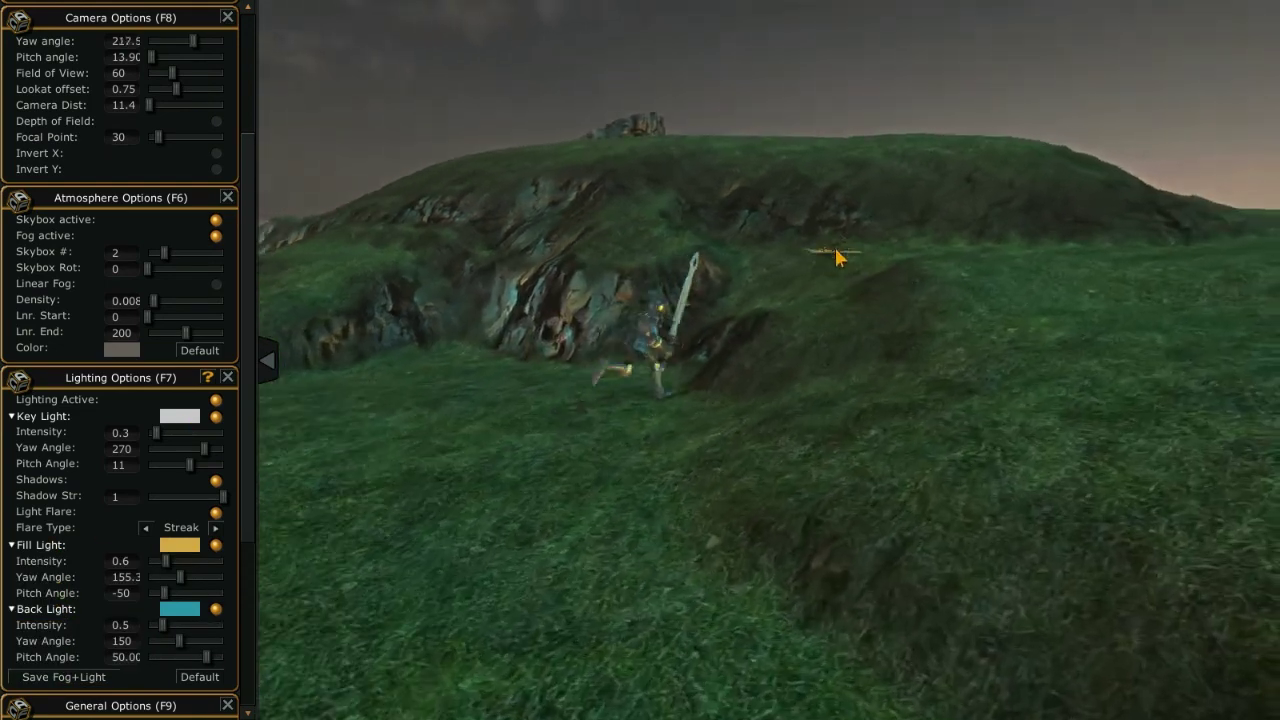
Walk the knight to several spots on the hilltop and adjust the Key Light angle
{"action": "left_click", "coordinate": [735, 262]}
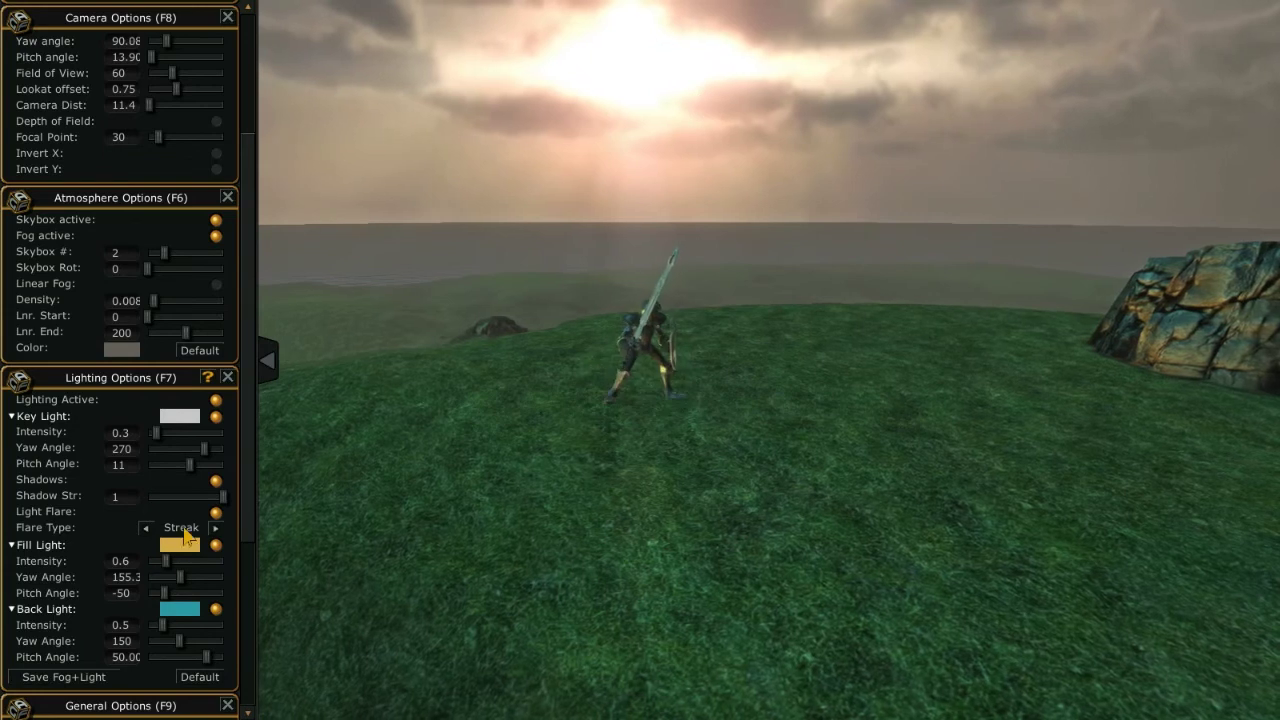
{"action": "scroll", "coordinate": [175, 660], "scroll_direction": "down", "scroll_amount": 3}
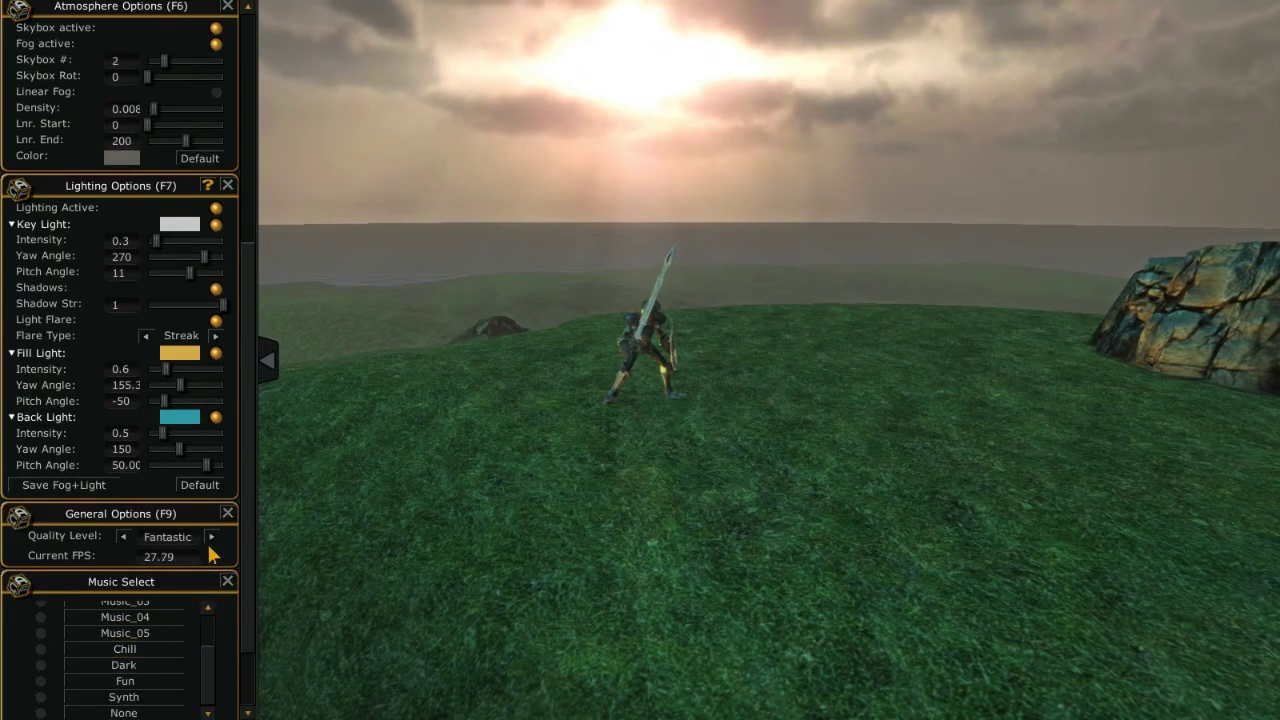
{"action": "left_click", "coordinate": [732, 446]}
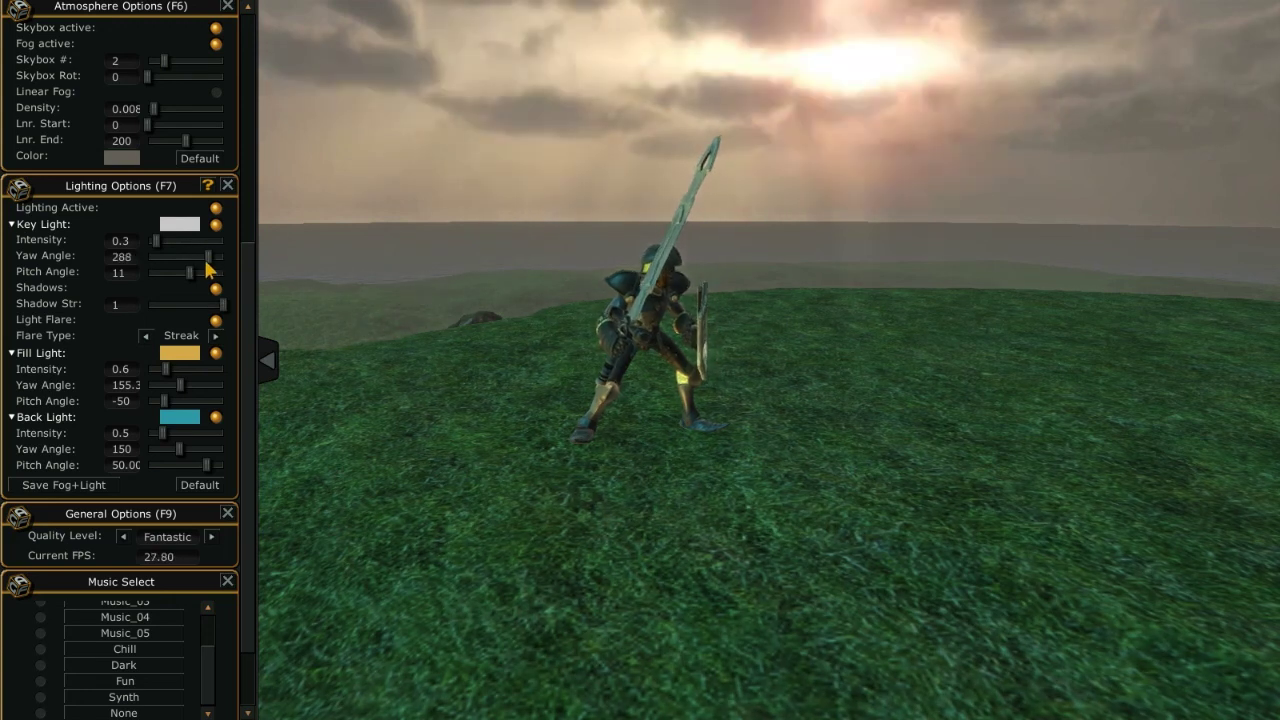
{"action": "left_click_drag", "start_coordinate": [194, 274], "coordinate": [190, 274]}
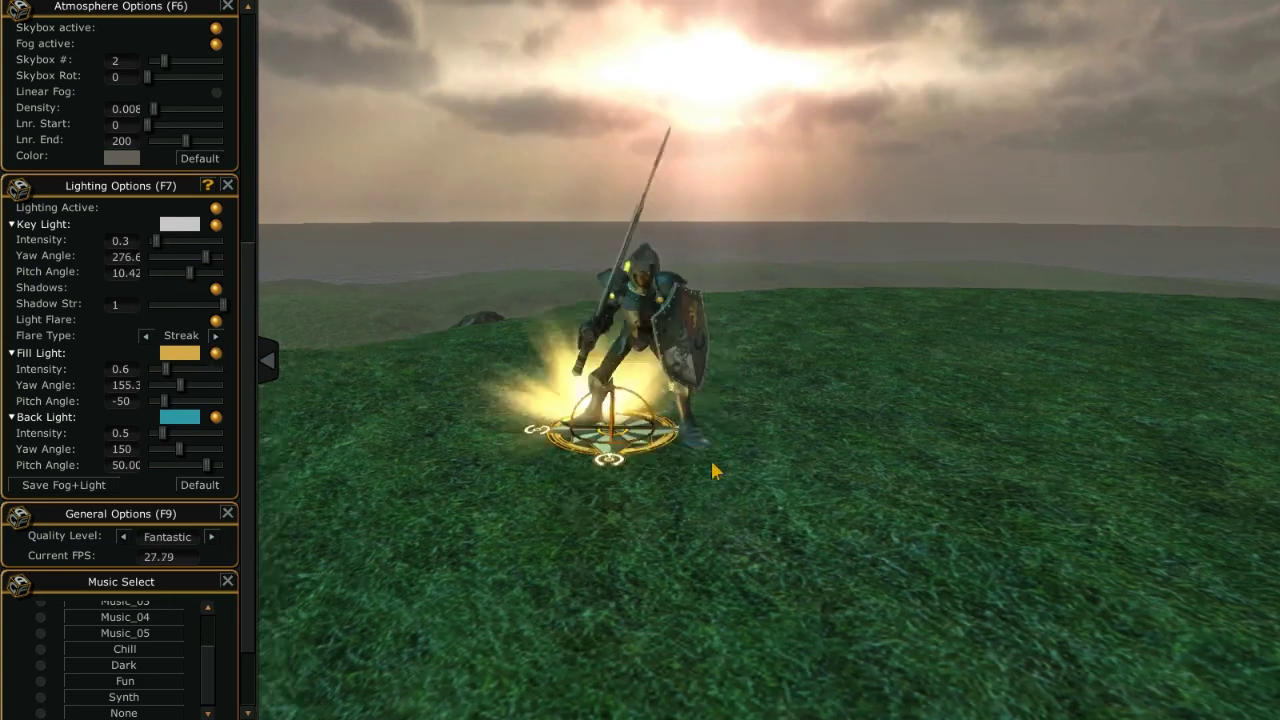
{"action": "left_click", "coordinate": [750, 458]}
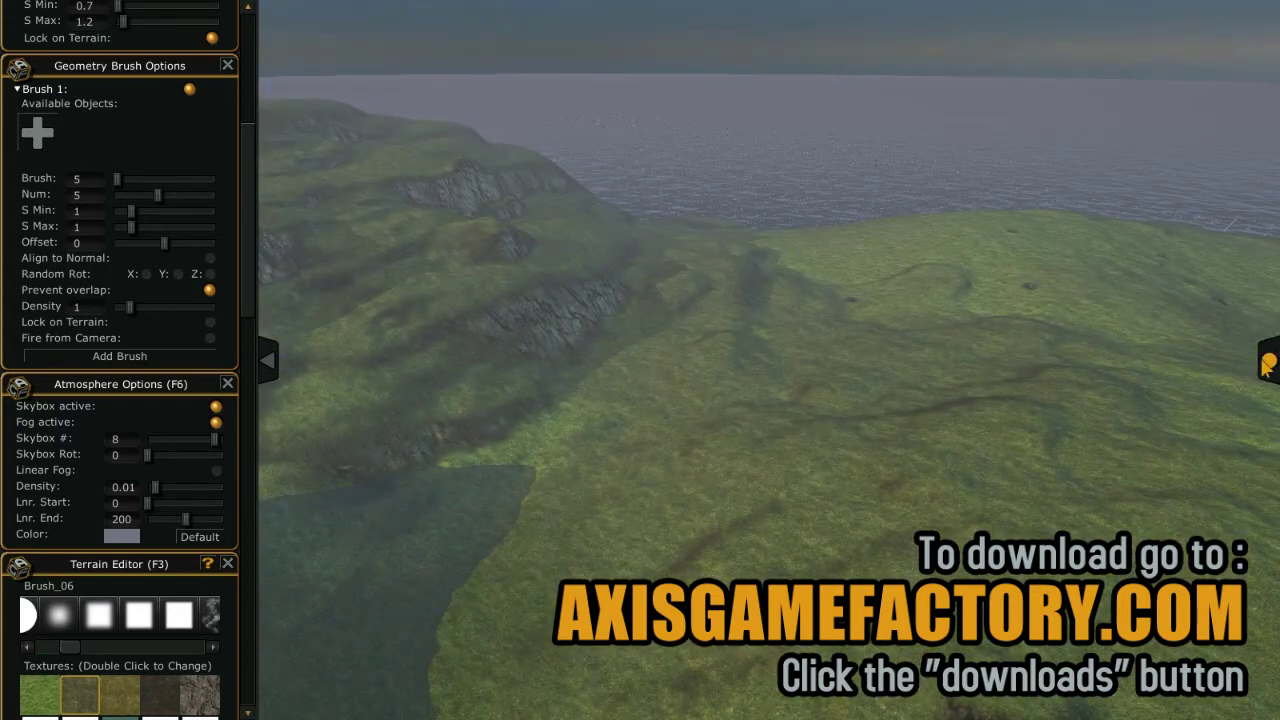
Open the Warehouse and set its container to the Rocks_04 collection
{"action": "left_click", "coordinate": [1265, 366]}
{"action": "left_click", "coordinate": [1150, 56]}
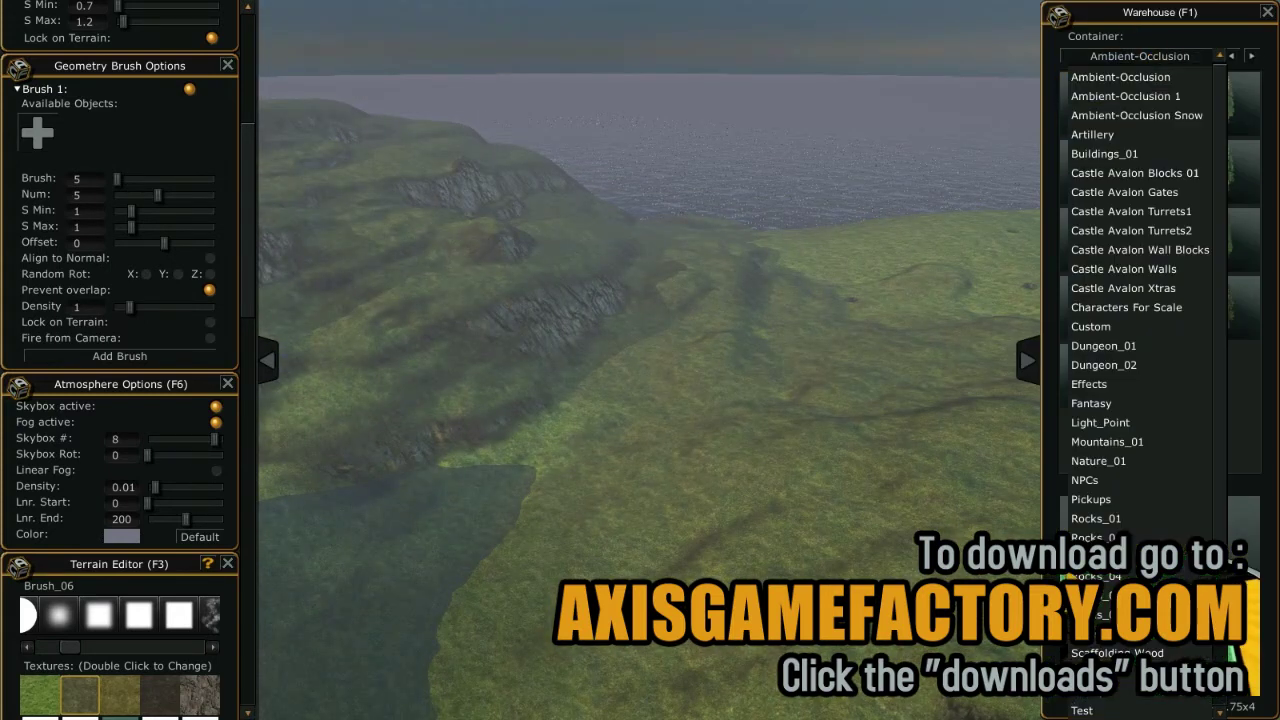
{"action": "left_click", "coordinate": [1108, 537]}
{"action": "left_click", "coordinate": [1140, 56]}
{"action": "left_click", "coordinate": [1108, 576]}
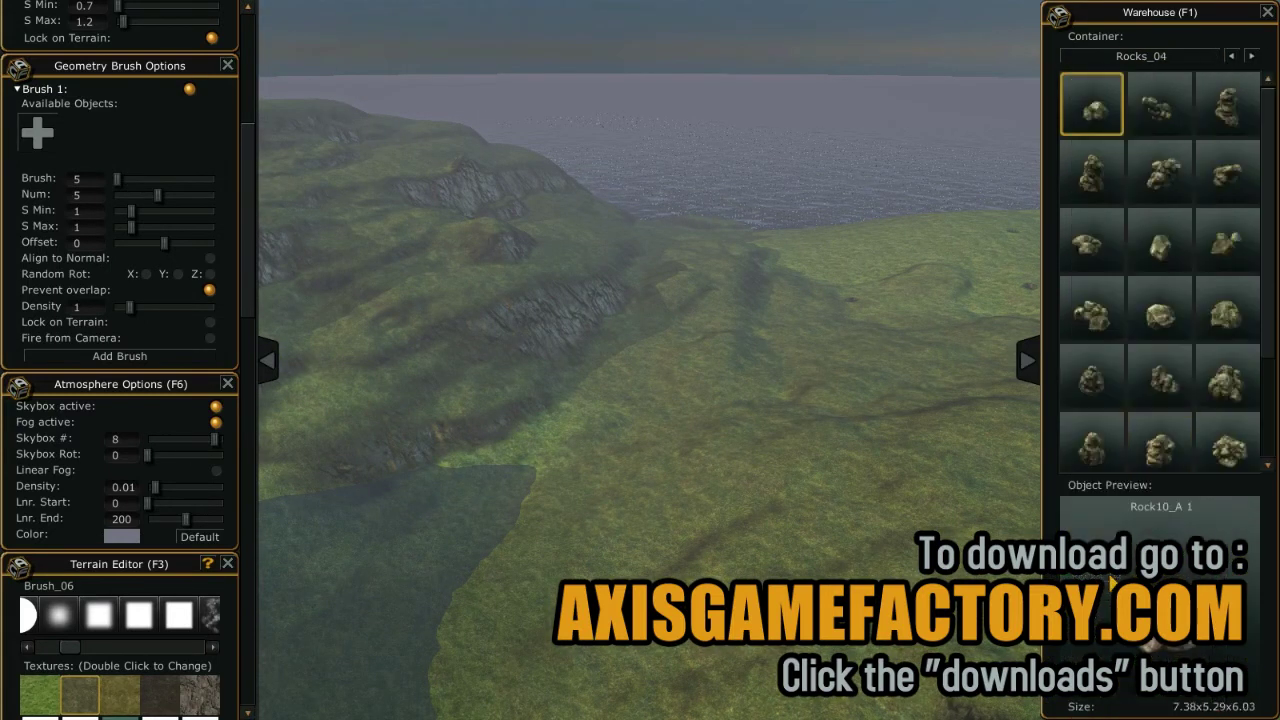
Float the Geometry Brush Options window near the top right of the view
{"action": "scroll", "coordinate": [253, 268], "scroll_direction": "up", "scroll_amount": 3}
{"action": "mouse_move", "coordinate": [120, 174]}
{"action": "left_mouse_down"}
{"action": "mouse_move", "coordinate": [571, 214]}
{"action": "mouse_move", "coordinate": [962, 57]}
{"action": "mouse_move", "coordinate": [883, 45]}
{"action": "mouse_move", "coordinate": [833, 98]}
{"action": "left_mouse_up"}
{"action": "left_click", "coordinate": [263, 357]}
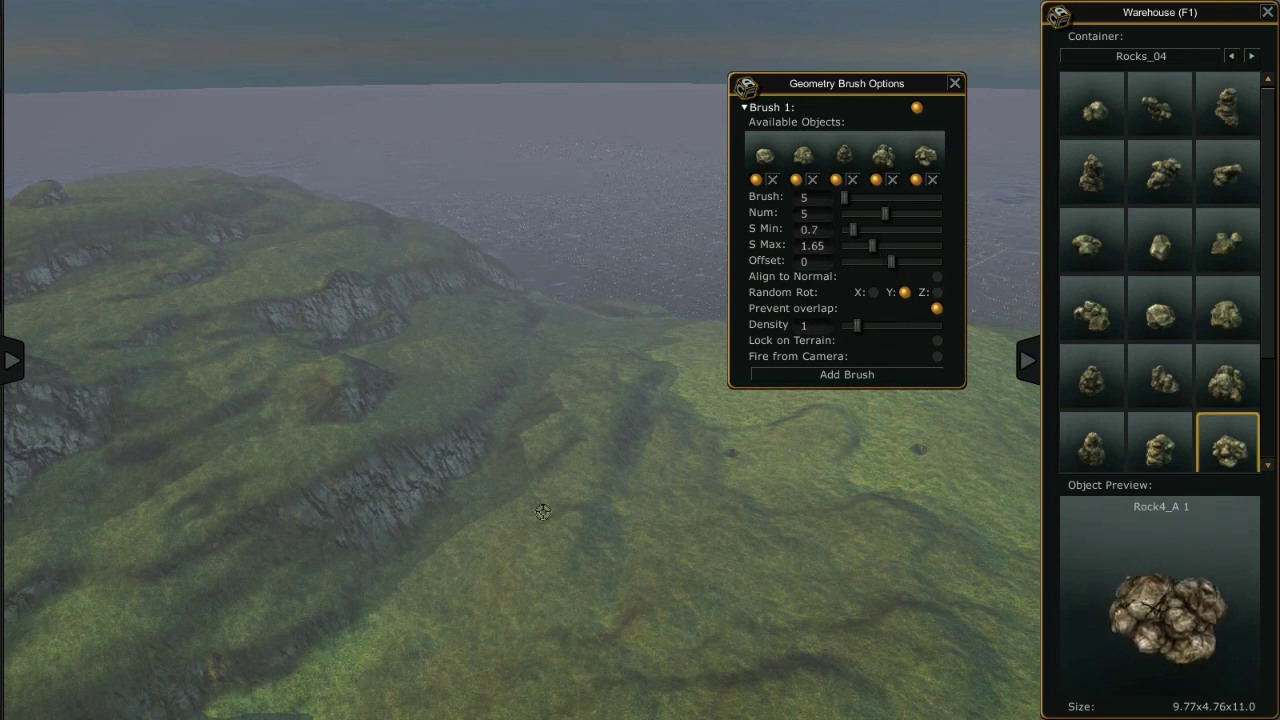
Open the left settings panel and set Grid Snap to 0.25 with Cells 1
{"action": "scroll", "coordinate": [551, 501], "scroll_direction": "up", "scroll_amount": 5}
{"action": "left_click", "coordinate": [11, 360]}
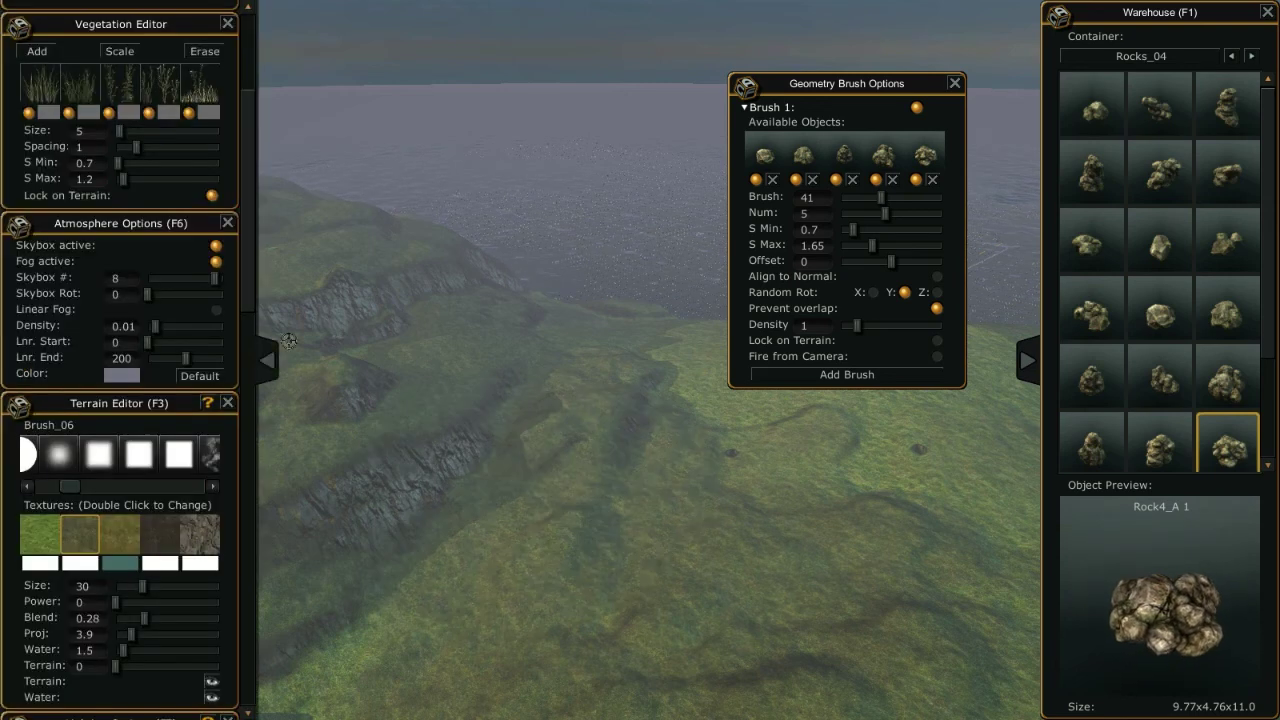
{"action": "scroll", "coordinate": [240, 440], "scroll_direction": "down", "scroll_amount": 5}
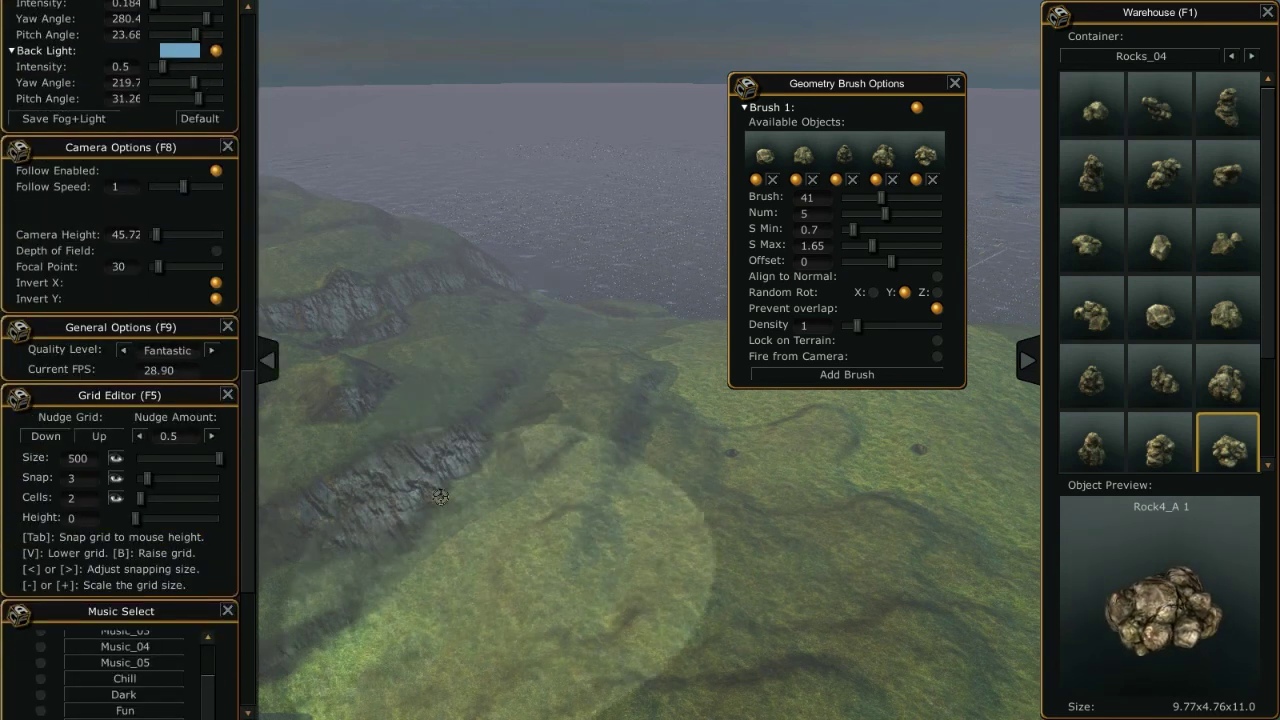
{"action": "scroll", "coordinate": [80, 488], "scroll_direction": "down", "scroll_amount": 4}
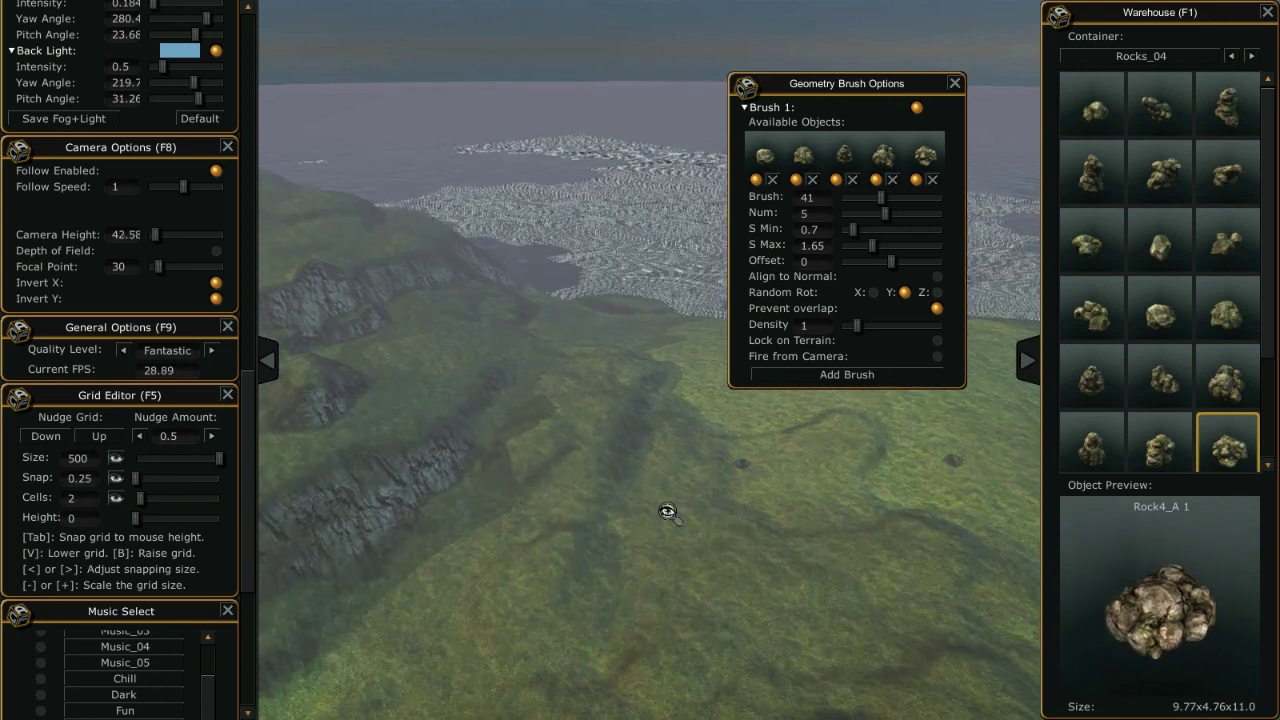
{"action": "scroll", "coordinate": [586, 528], "scroll_direction": "up", "scroll_amount": 5}
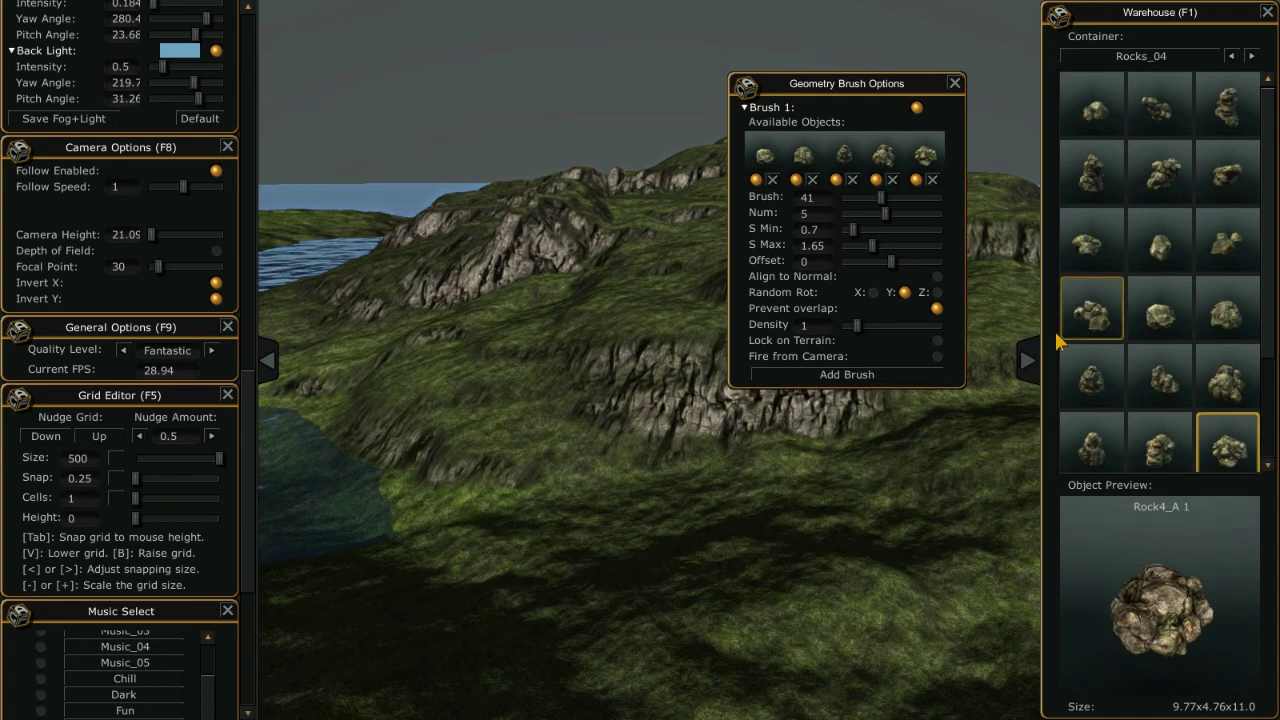
Hide the side panels, move the brush options aside, and shrink the rock brush to 22.9
{"action": "left_click", "coordinate": [1027, 360]}
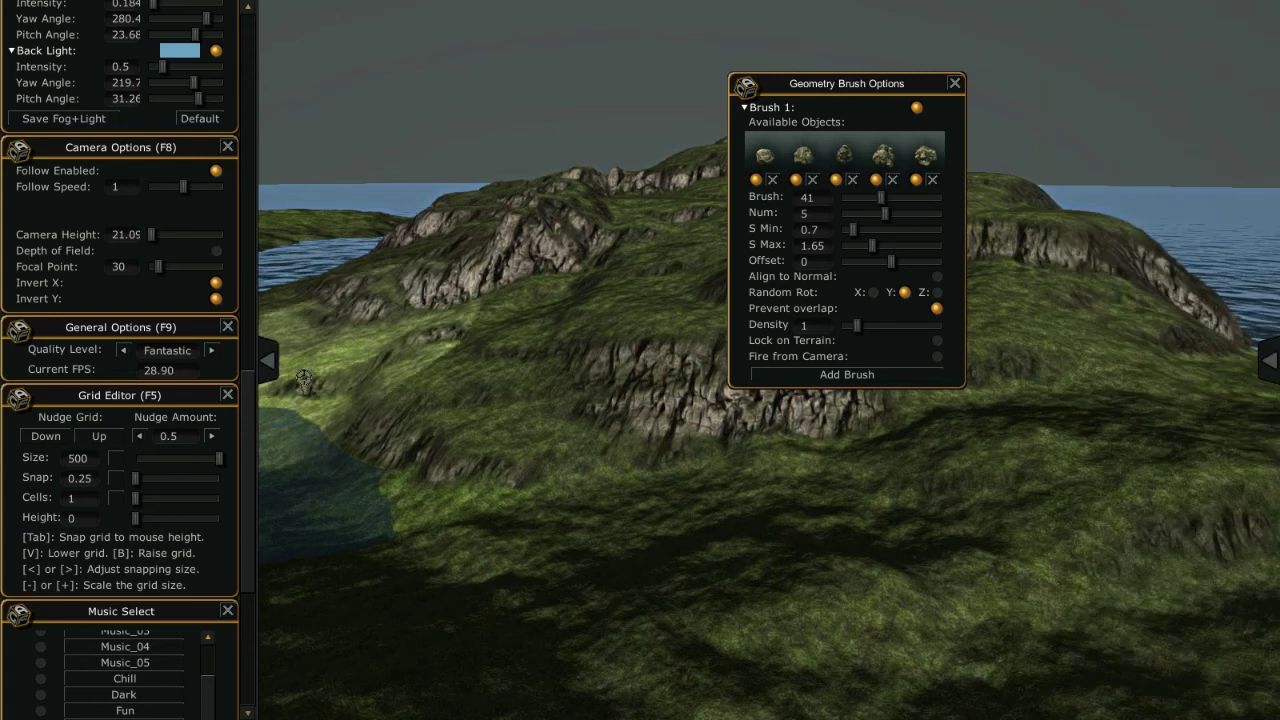
{"action": "left_click", "coordinate": [267, 360]}
{"action": "mouse_move", "coordinate": [841, 84]}
{"action": "left_mouse_down"}
{"action": "mouse_move", "coordinate": [115, 64]}
{"action": "mouse_move", "coordinate": [129, 15]}
{"action": "left_mouse_up"}
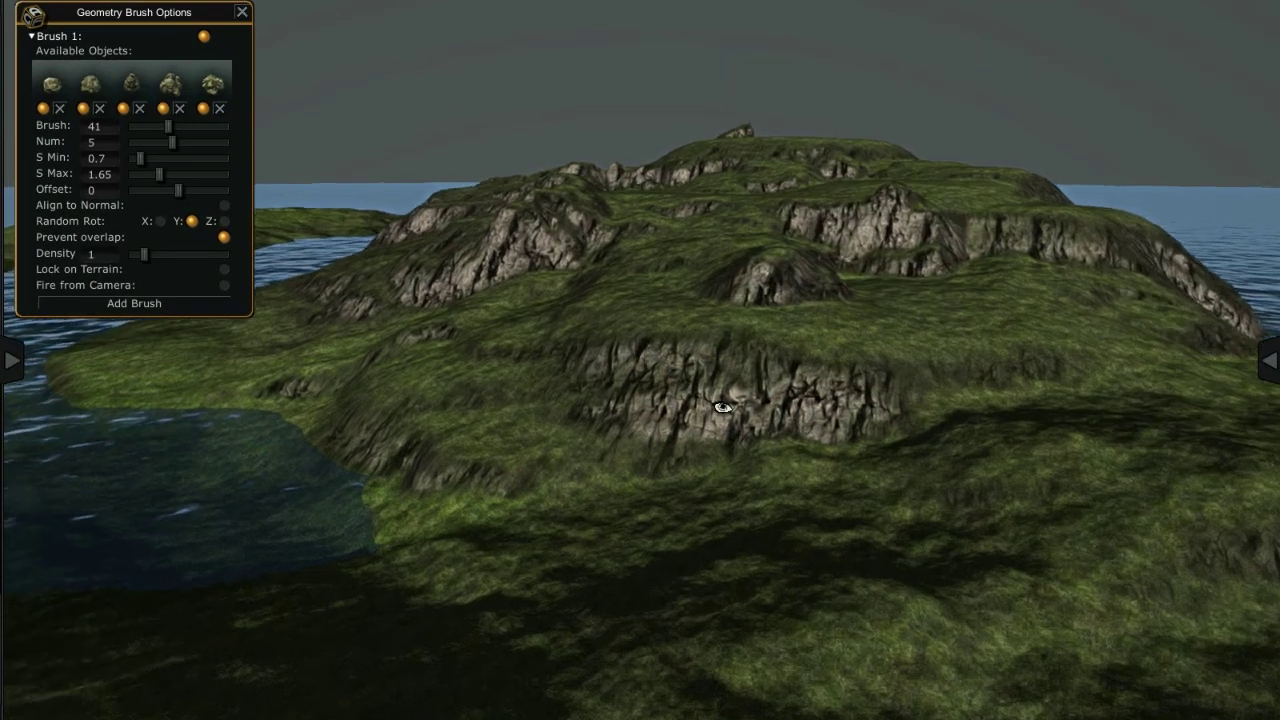
{"action": "scroll", "coordinate": [886, 457], "scroll_direction": "up", "scroll_amount": 5}
{"action": "left_click_drag", "start_coordinate": [168, 127], "coordinate": [146, 127]}
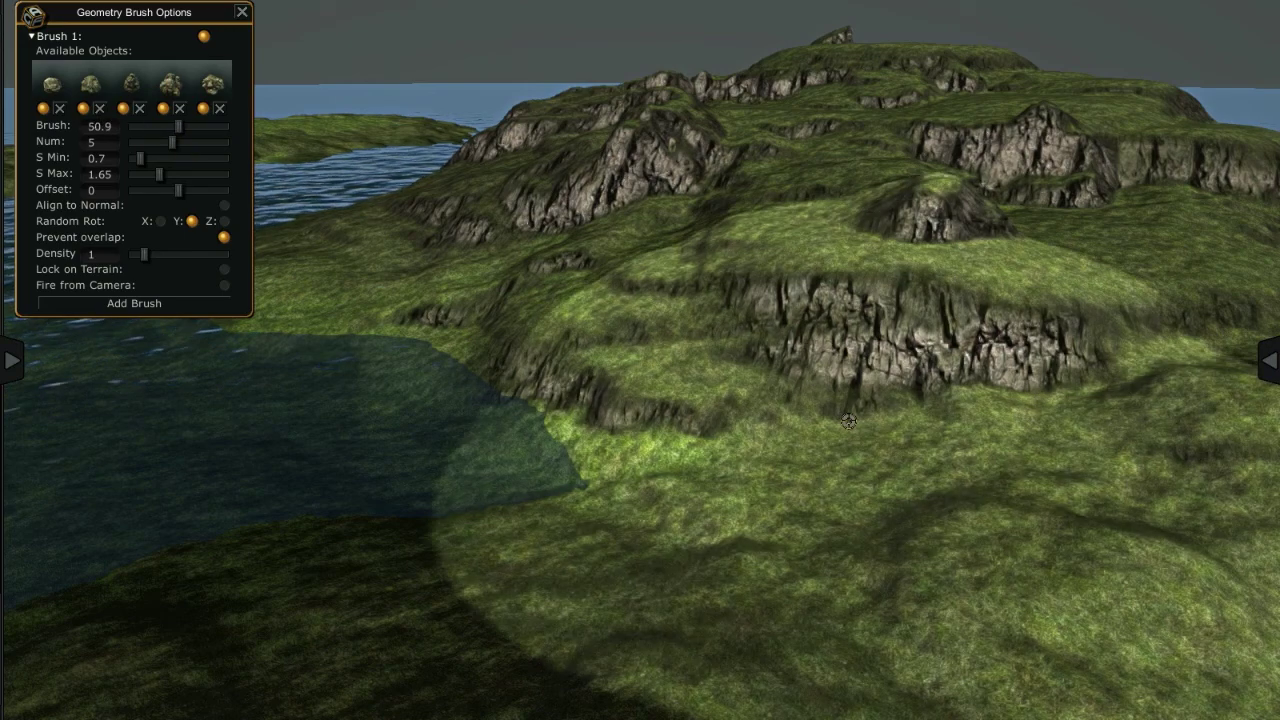
{"action": "scroll", "coordinate": [745, 376], "scroll_direction": "down", "scroll_amount": 5}
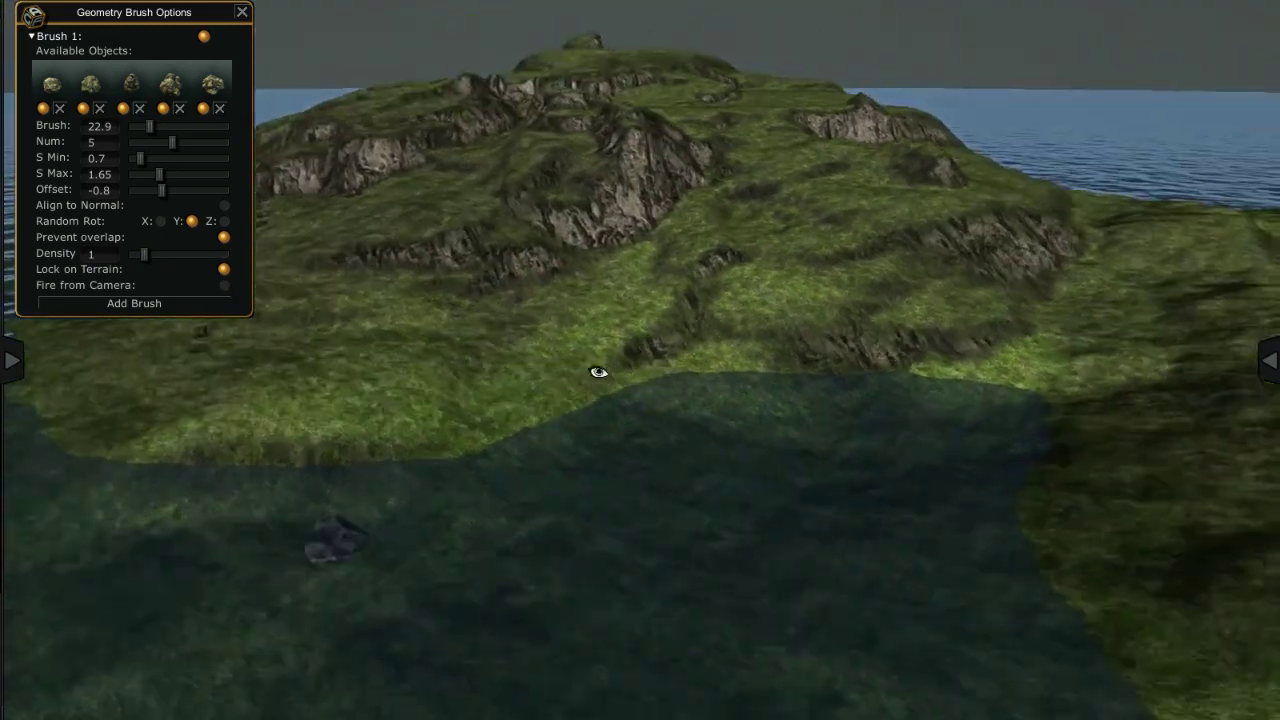
Test-place and undo a rock cluster, then set 3 rocks per dab with minimum scale 0.6
{"action": "left_click", "coordinate": [500, 400]}
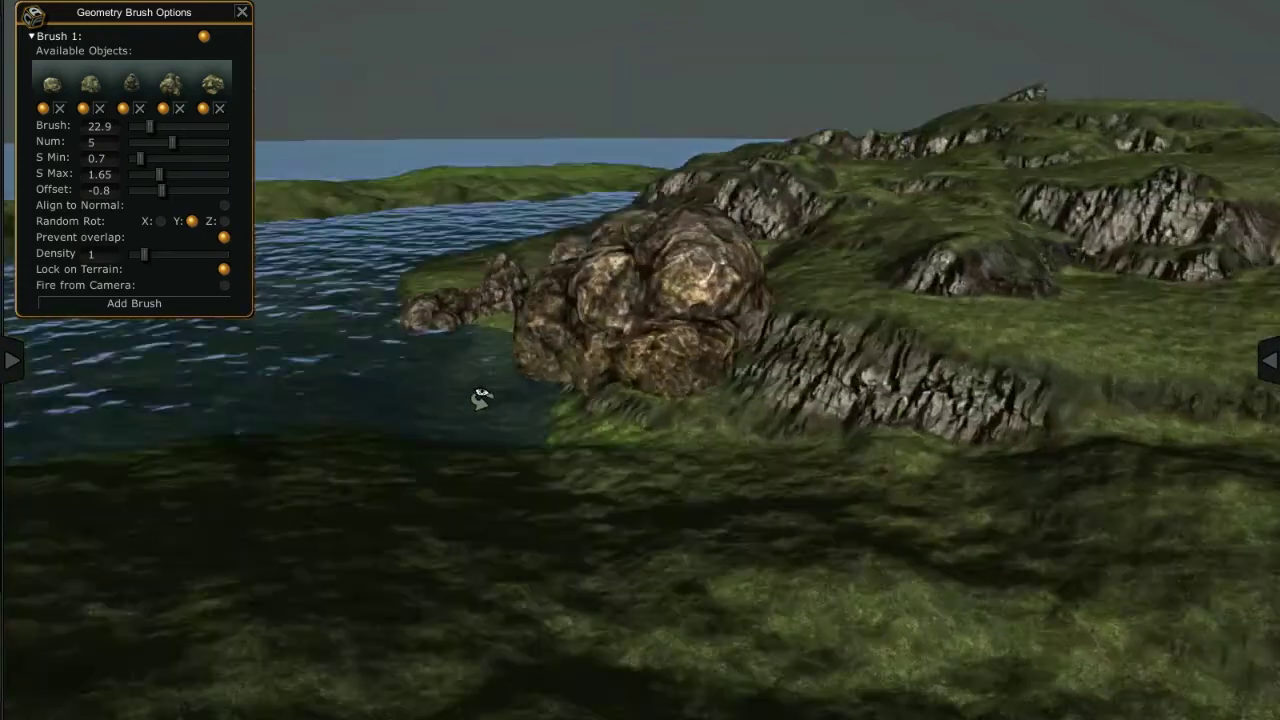
{"action": "key", "text": "ctrl+z"}
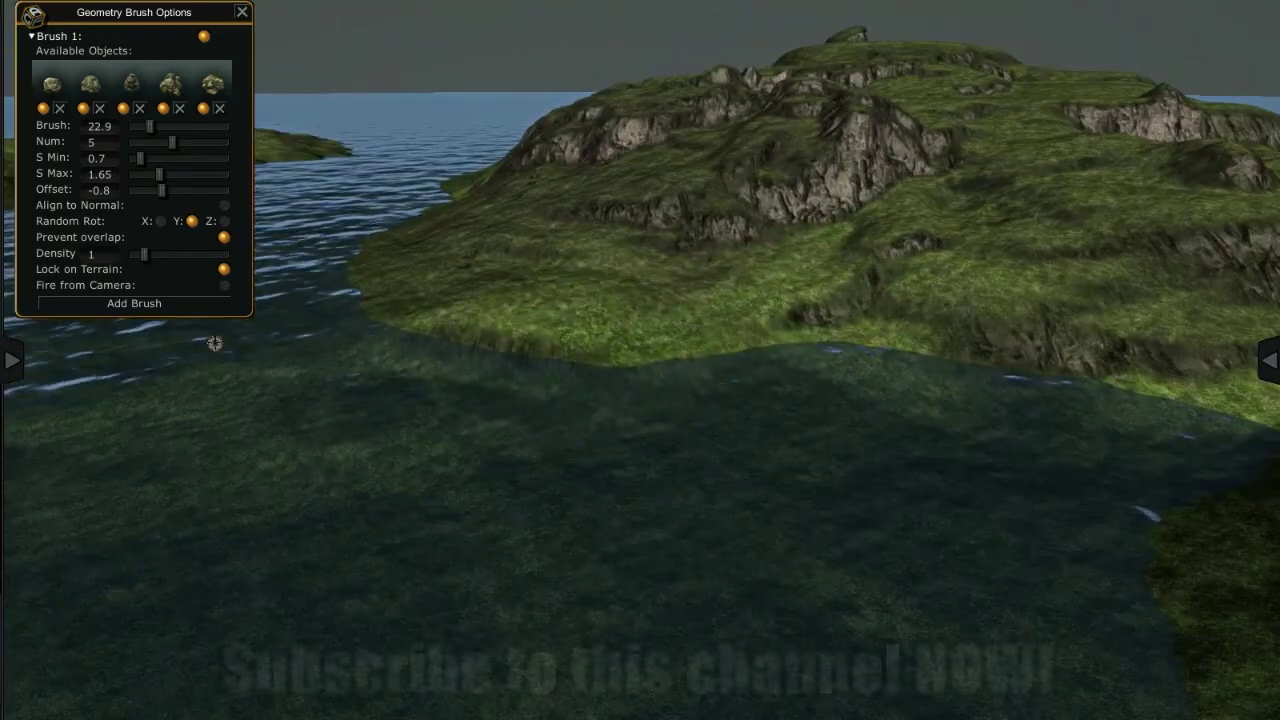
{"action": "left_click_drag", "start_coordinate": [145, 158], "coordinate": [139, 157]}
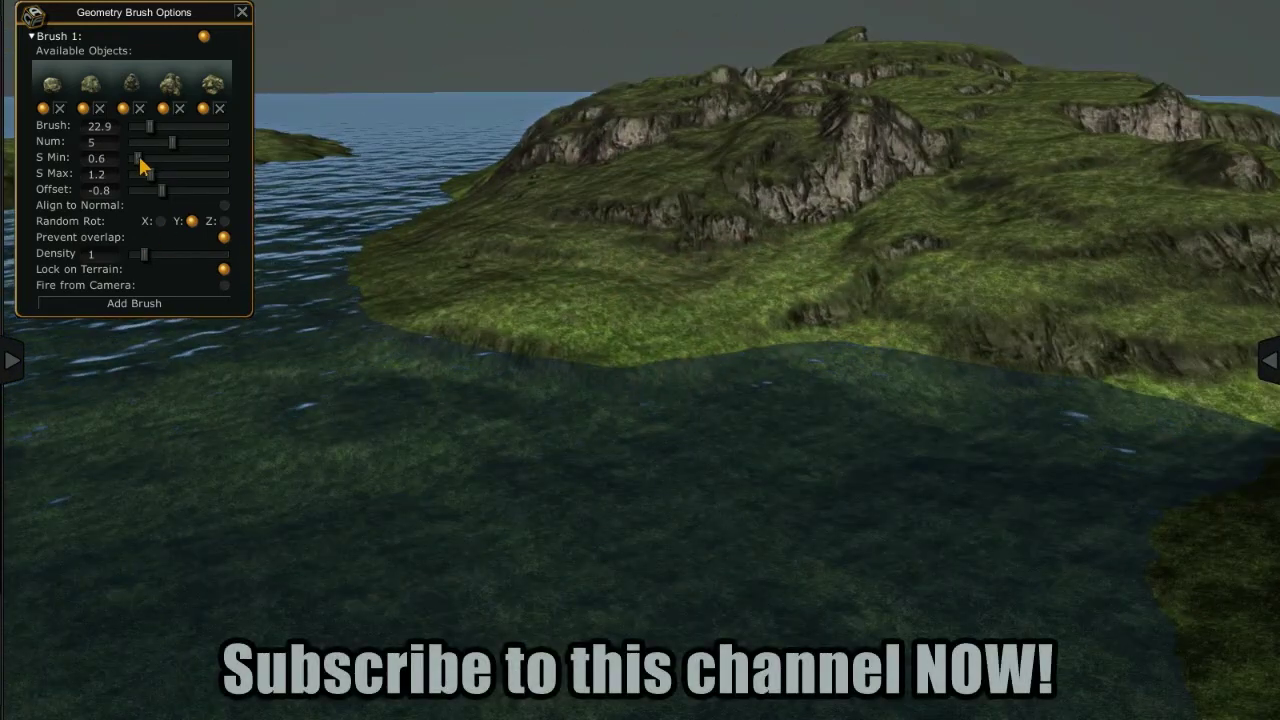
{"action": "left_click", "coordinate": [162, 143]}
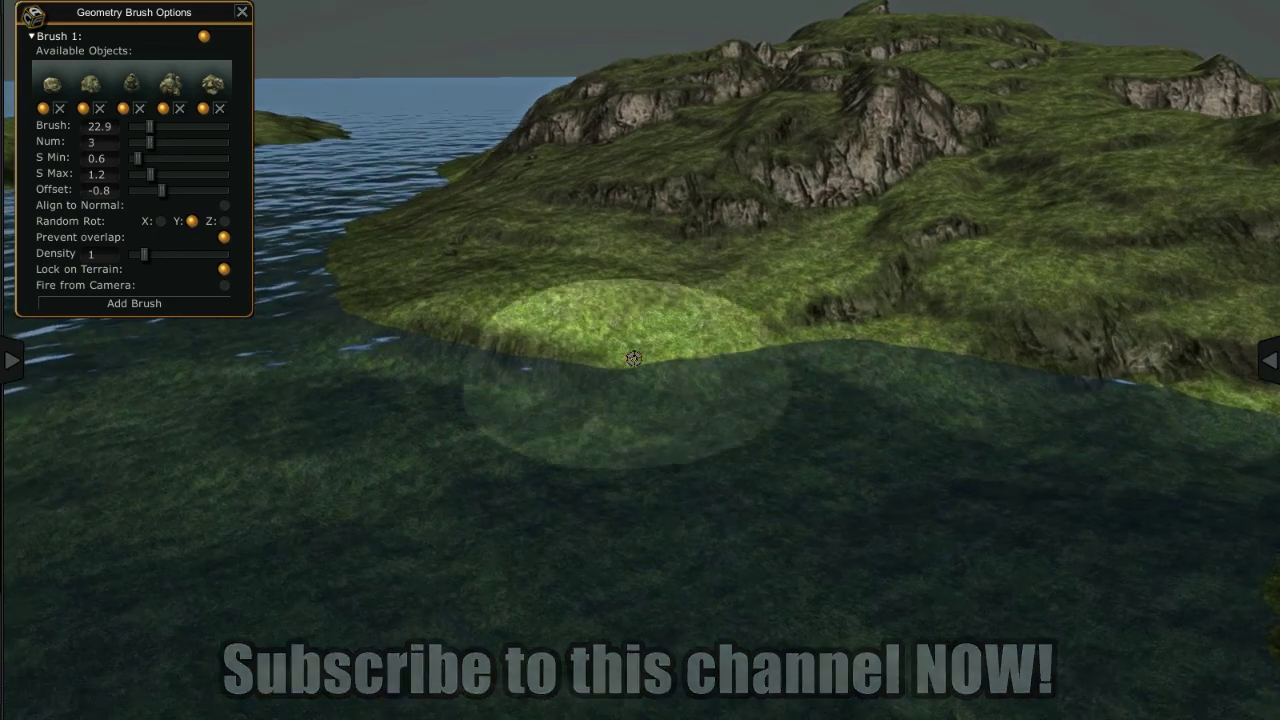
Place rock clusters on the shore and hillside, toggling Align to Normal between them
{"action": "left_click", "coordinate": [614, 357]}
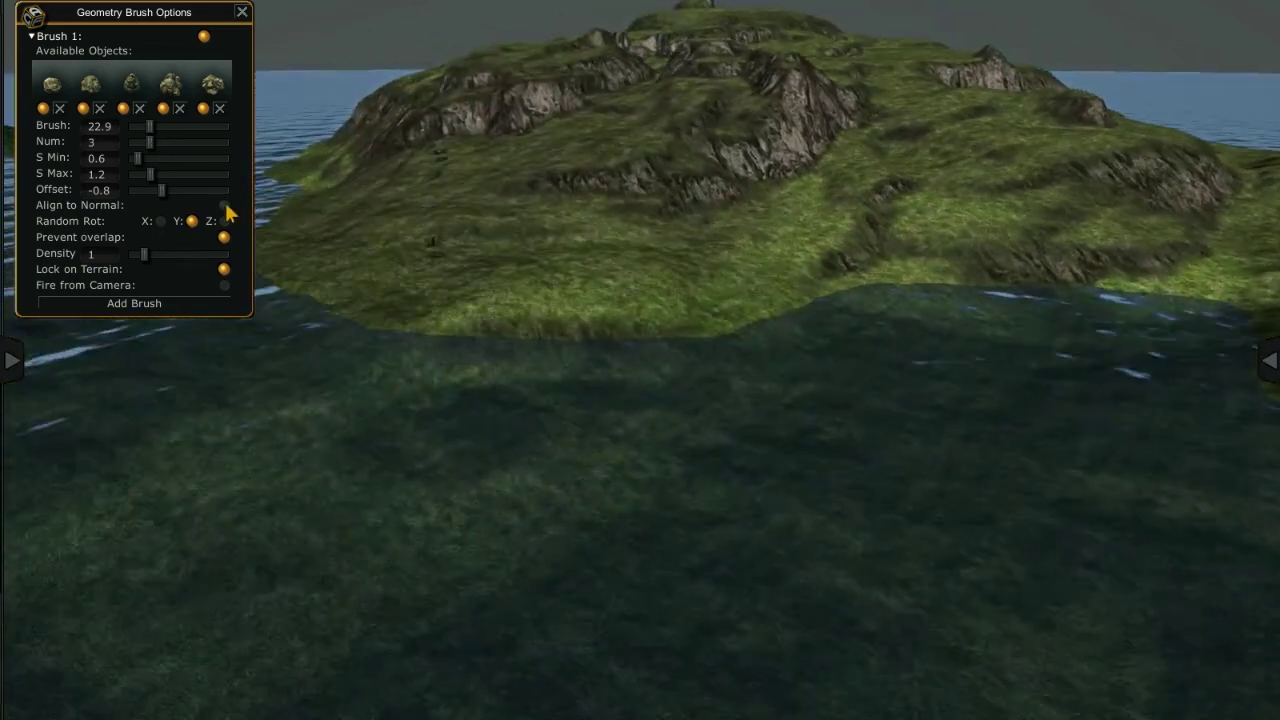
{"action": "left_click", "coordinate": [223, 205]}
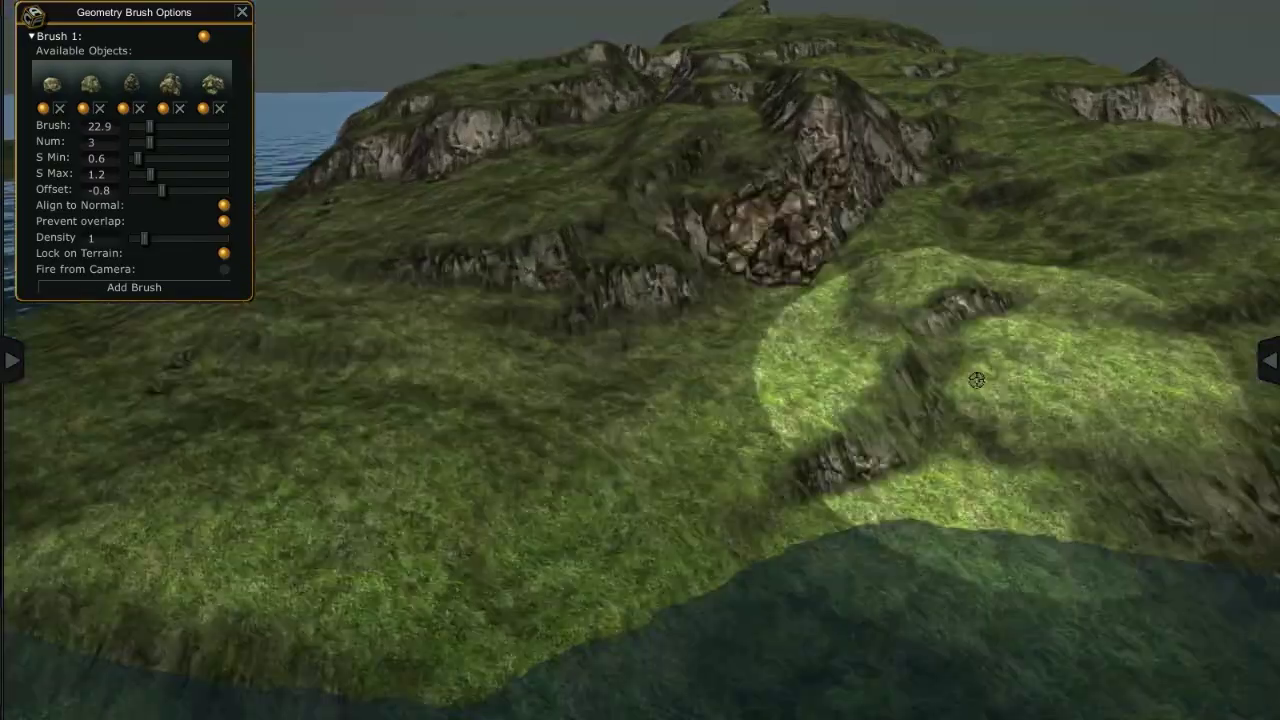
{"action": "left_click", "coordinate": [586, 450]}
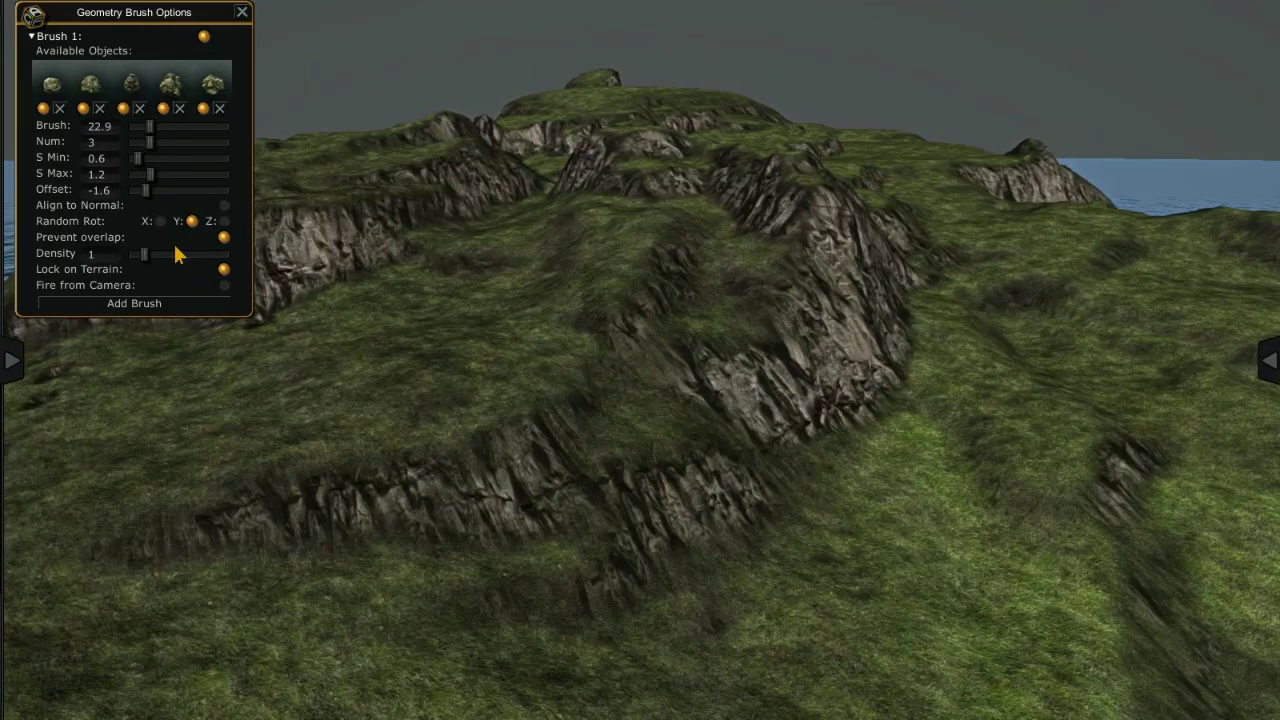
Sink the rocks to offset -1.7 and paint them along the hillside ledge
{"action": "middle_click_drag", "start_coordinate": [175, 252], "coordinate": [773, 330]}
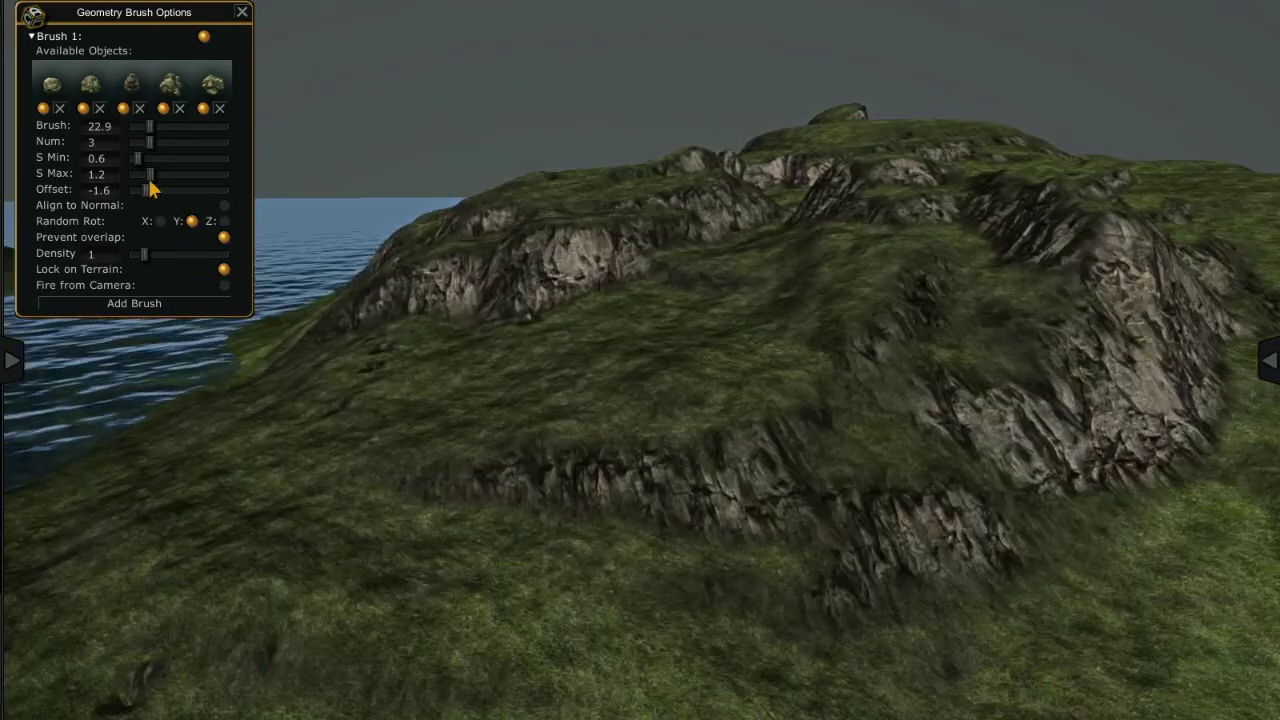
{"action": "left_click_drag", "start_coordinate": [145, 200], "coordinate": [141, 200]}
{"action": "left_click_drag", "start_coordinate": [723, 343], "coordinate": [751, 406]}
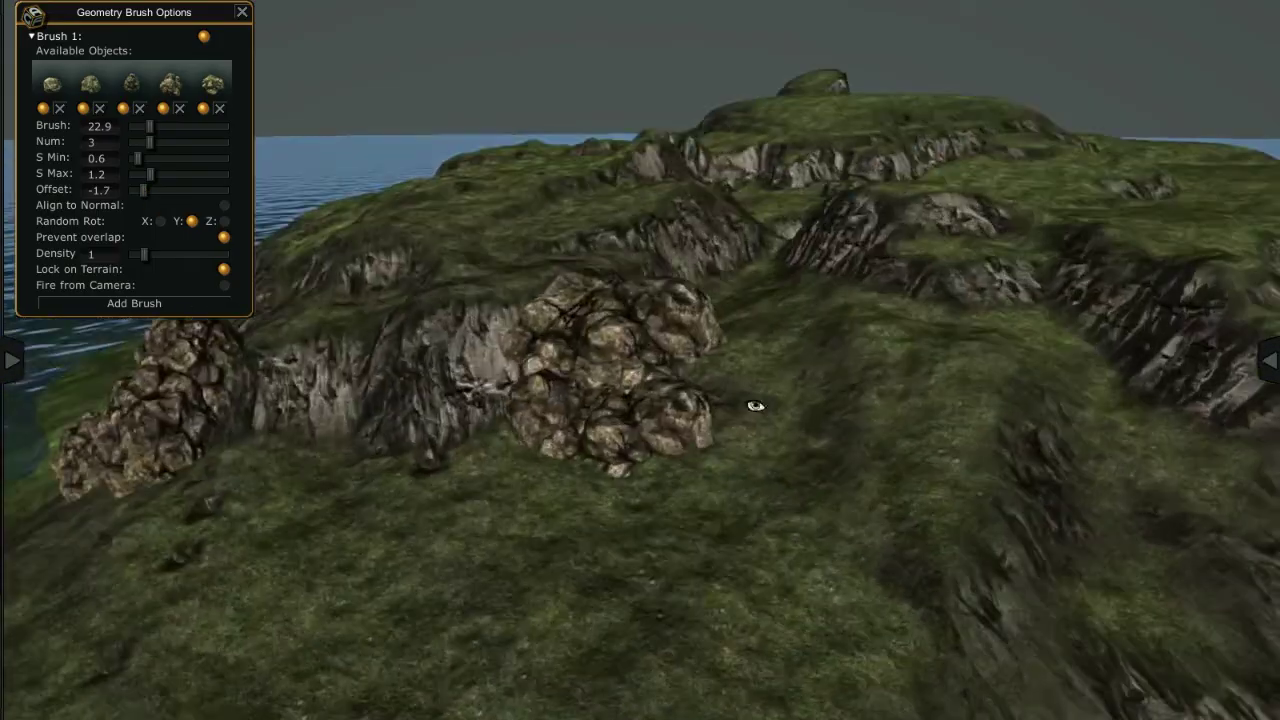
{"action": "scroll", "coordinate": [906, 346], "scroll_direction": "up", "scroll_amount": 5}
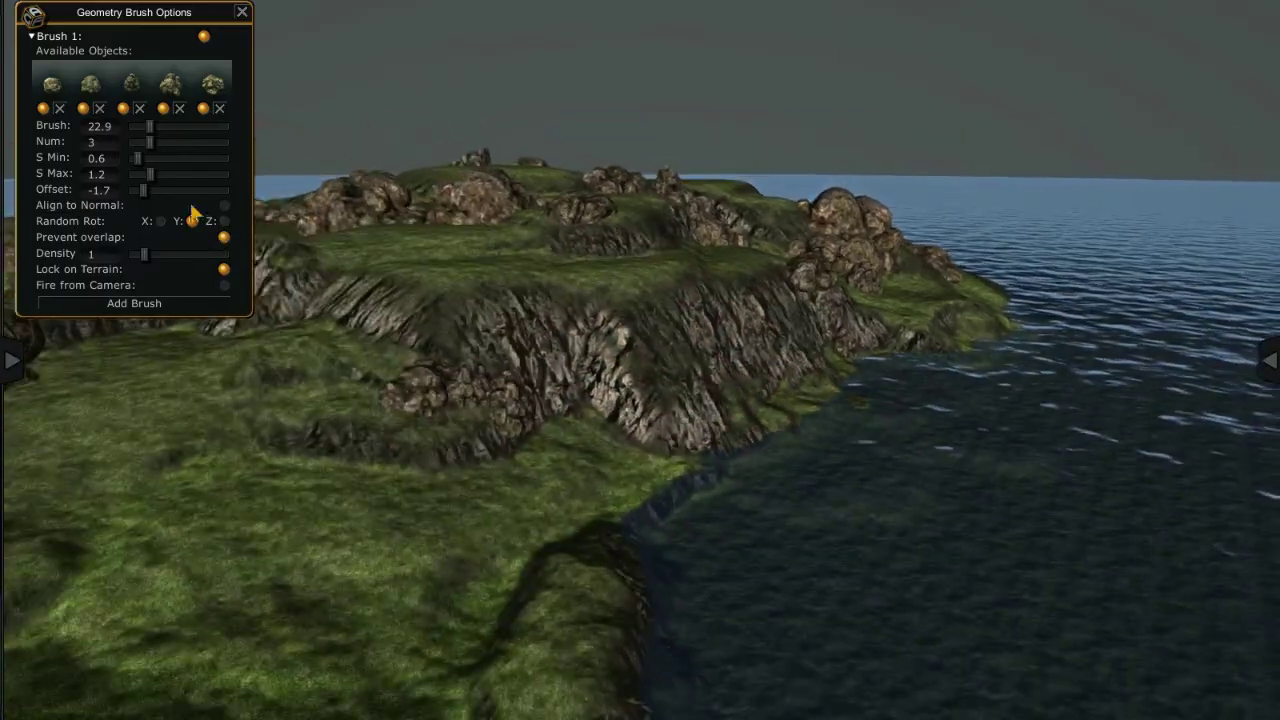
Enable Fire from Camera, paint rock piles onto the cliffs, then turn Align to Normal off
{"action": "left_click", "coordinate": [224, 205]}
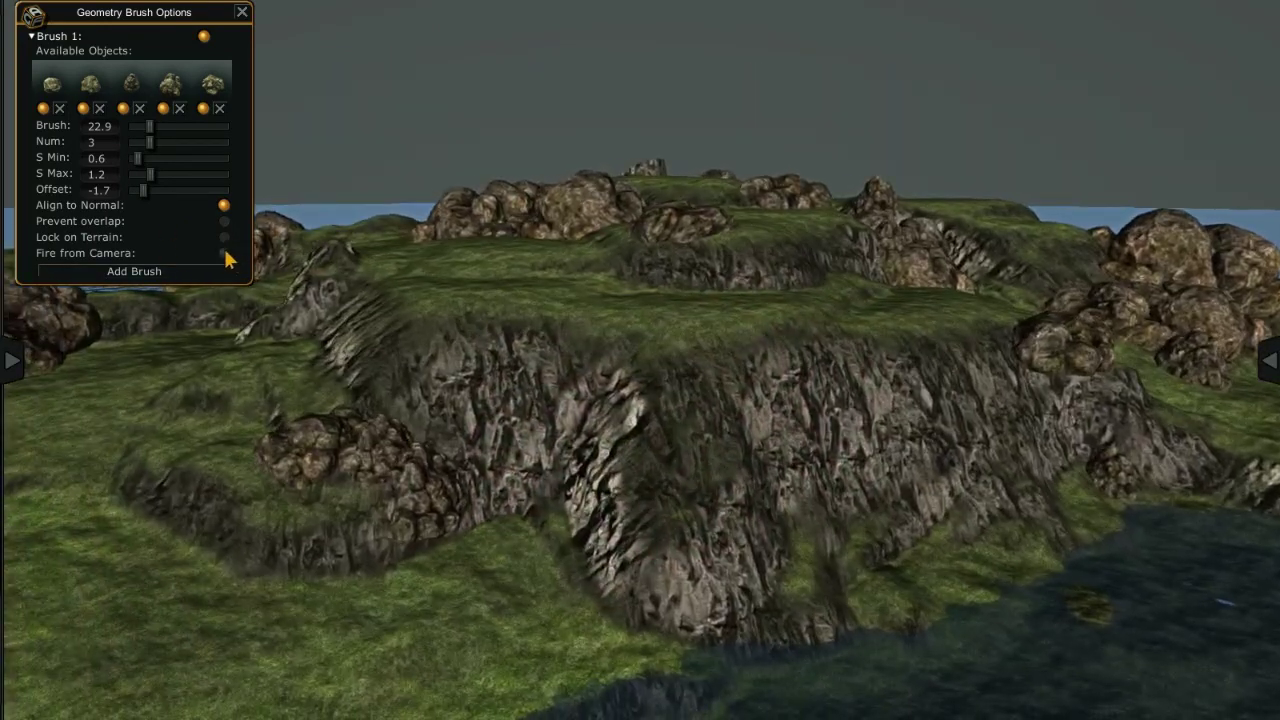
{"action": "left_click", "coordinate": [224, 254]}
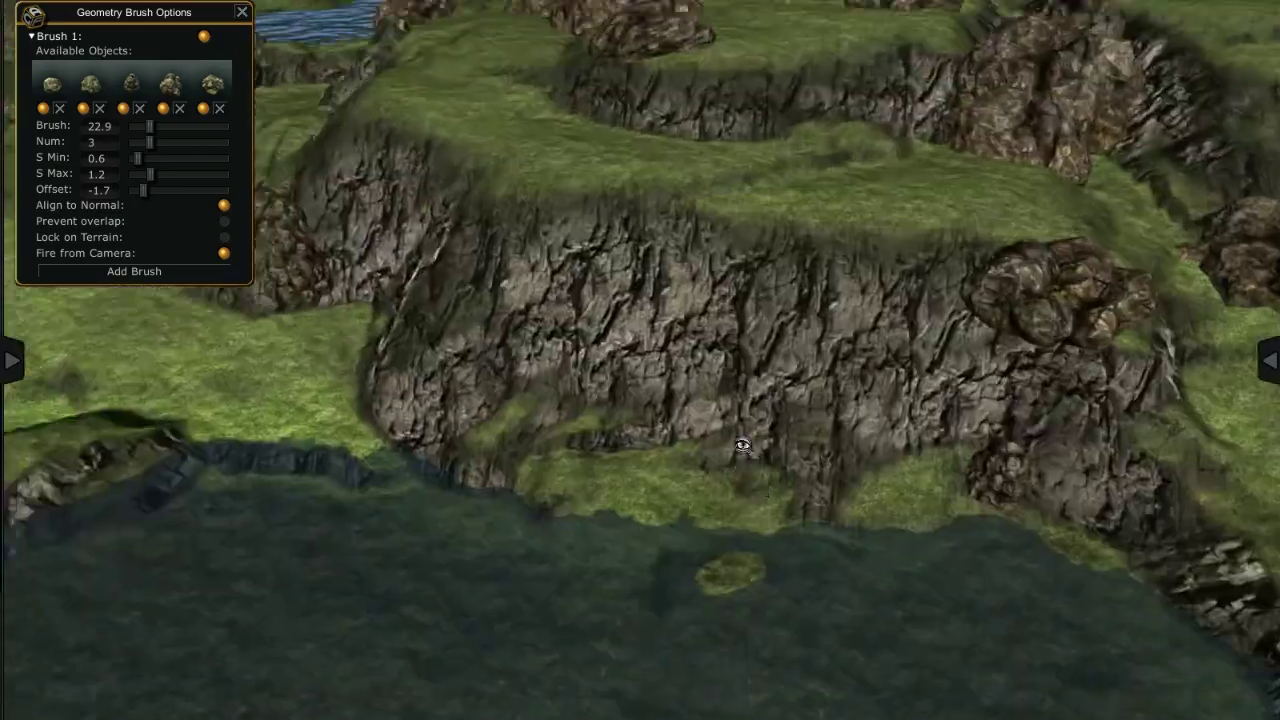
{"action": "left_click_drag", "start_coordinate": [741, 446], "coordinate": [625, 380]}
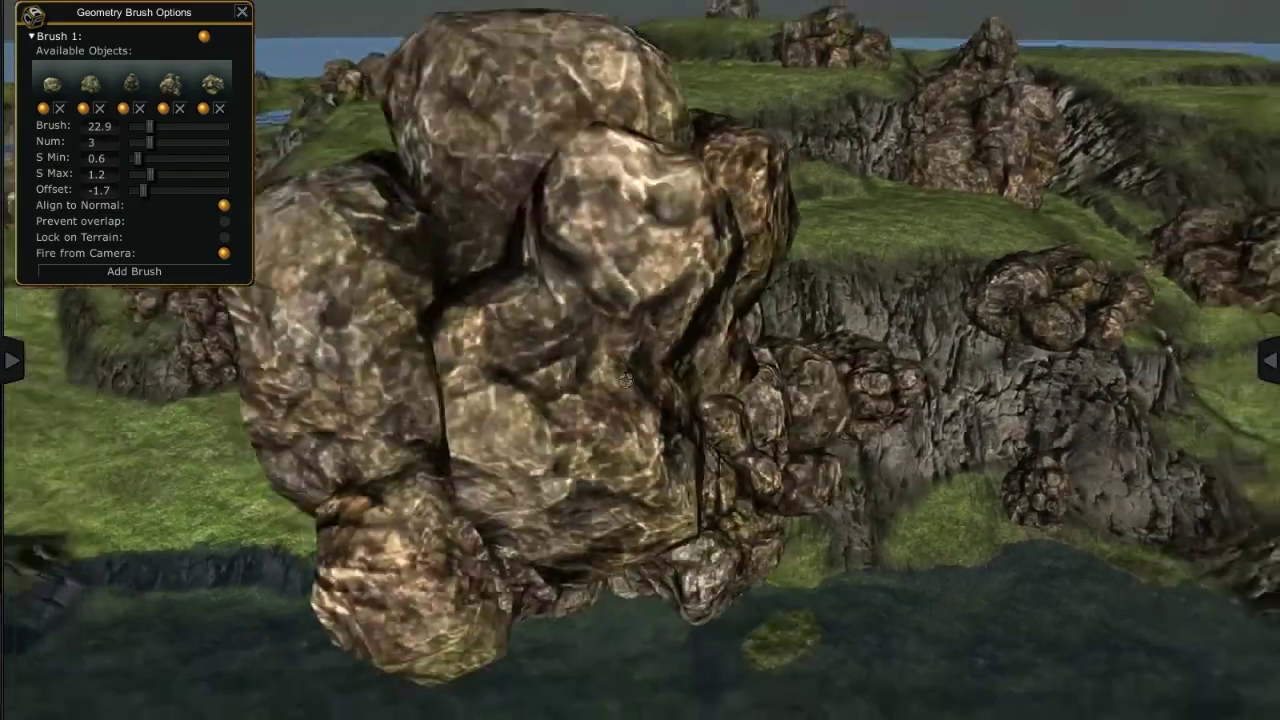
{"action": "right_click_drag", "start_coordinate": [625, 380], "coordinate": [793, 379]}
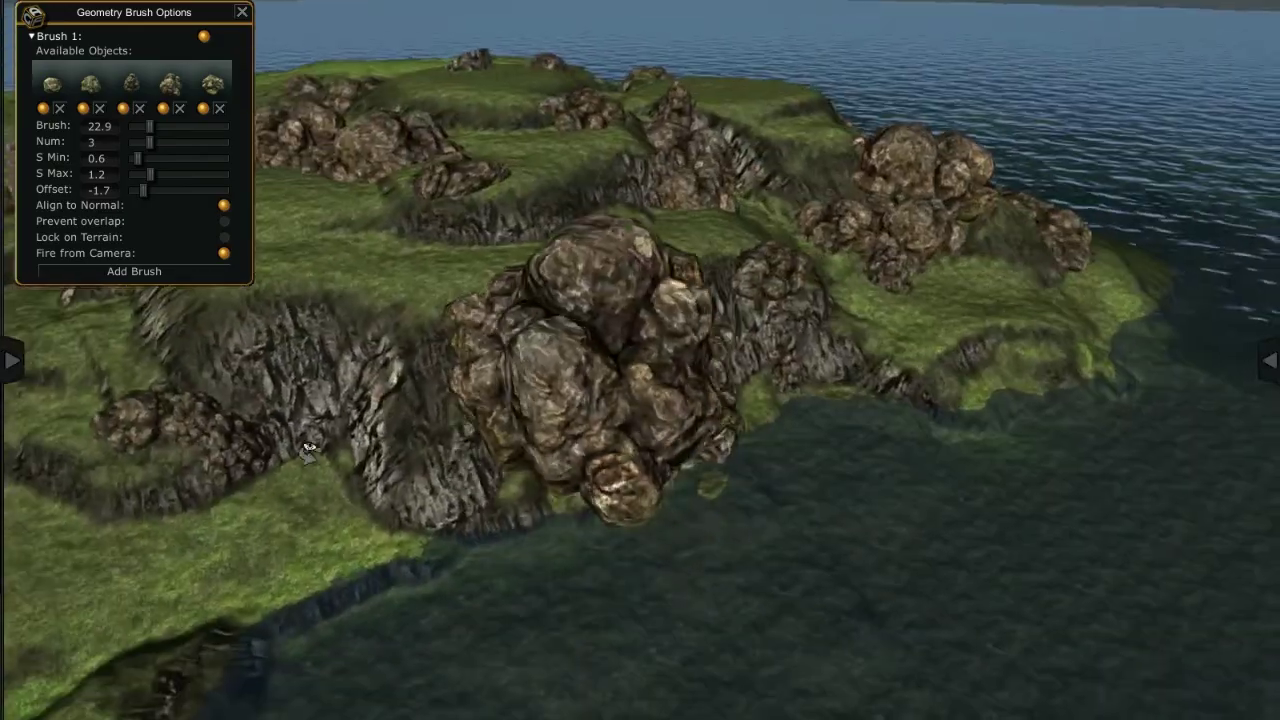
{"action": "right_click_drag", "start_coordinate": [548, 385], "coordinate": [694, 409]}
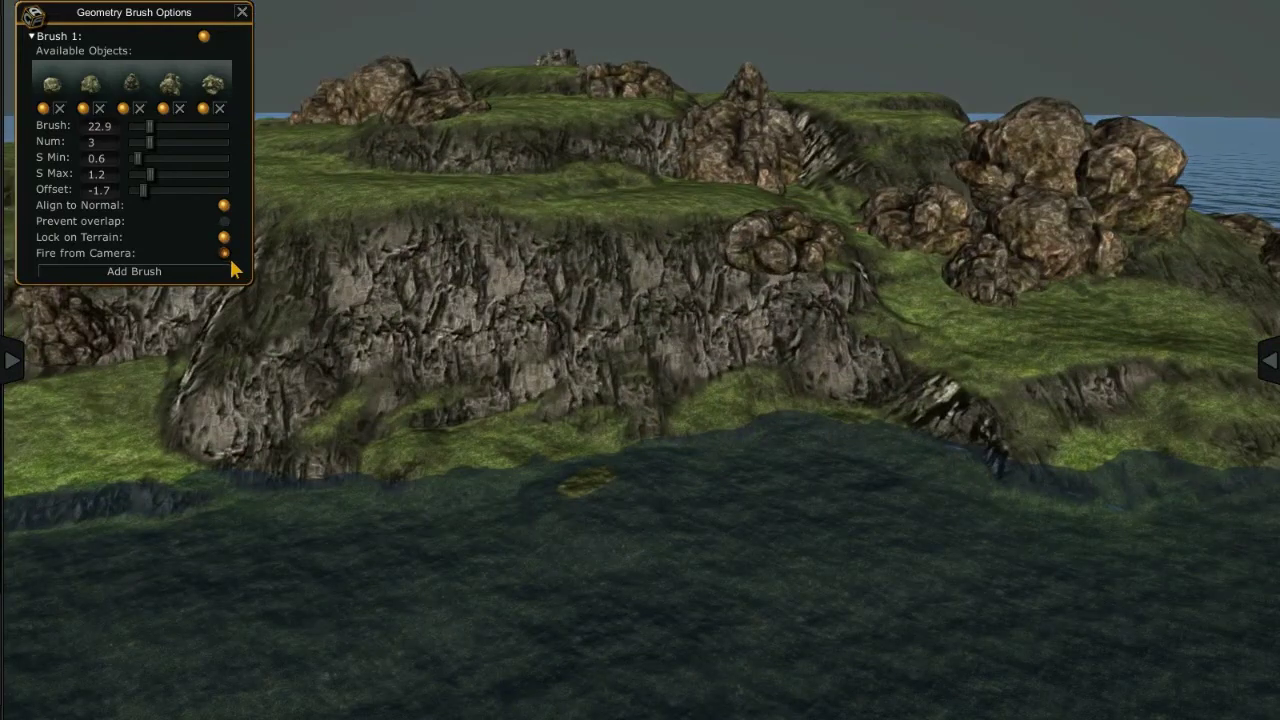
{"action": "mouse_move", "coordinate": [226, 262]}
{"action": "right_mouse_down"}
{"action": "mouse_move", "coordinate": [509, 457]}
{"action": "mouse_move", "coordinate": [266, 263]}
{"action": "mouse_move", "coordinate": [740, 438]}
{"action": "mouse_move", "coordinate": [857, 393]}
{"action": "right_mouse_up"}
{"action": "left_click", "coordinate": [223, 205]}
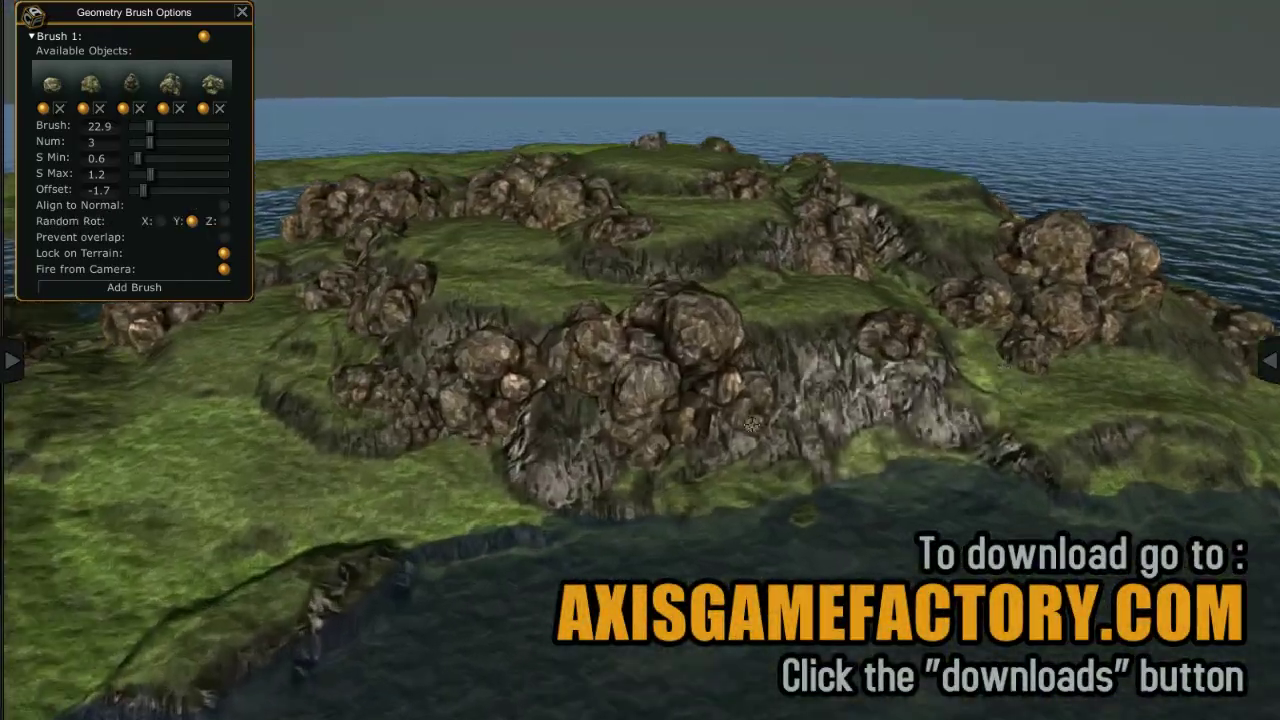
Add a second scatter brush and select the Vegitation Trees Conifer collection in the Warehouse
{"action": "key", "text": "F1"}
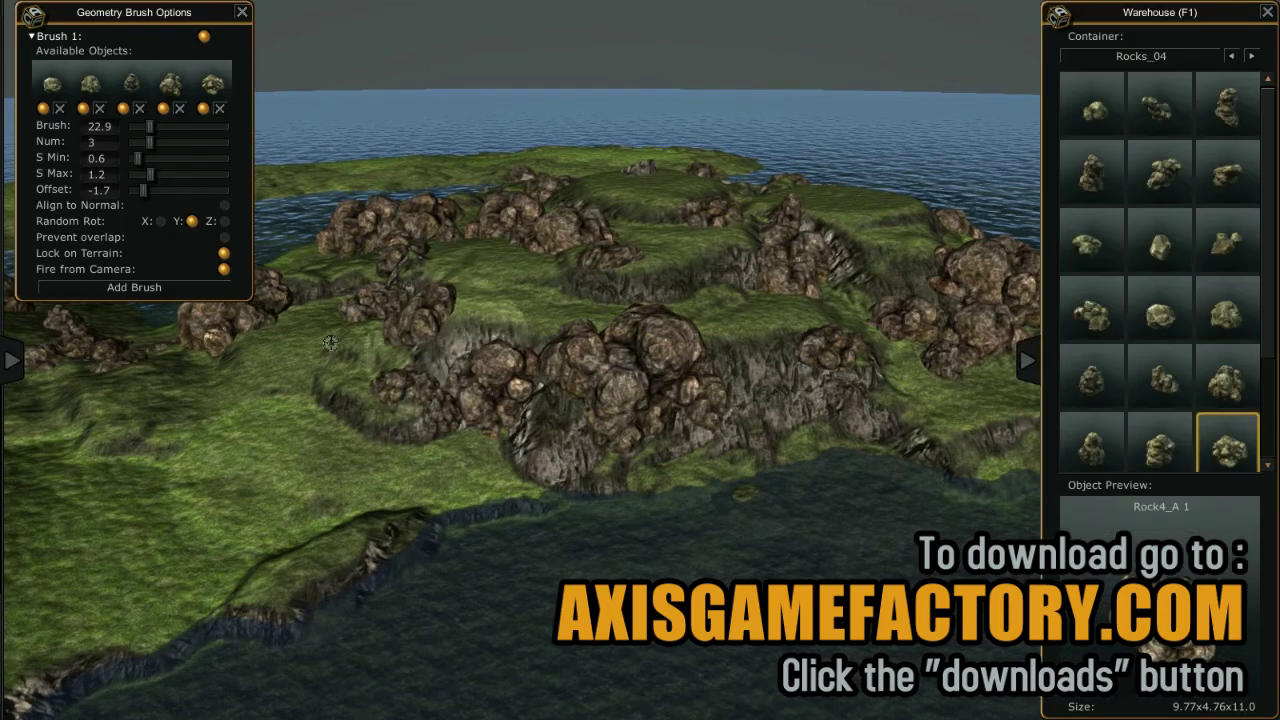
{"action": "left_click_drag", "start_coordinate": [152, 18], "coordinate": [279, 29]}
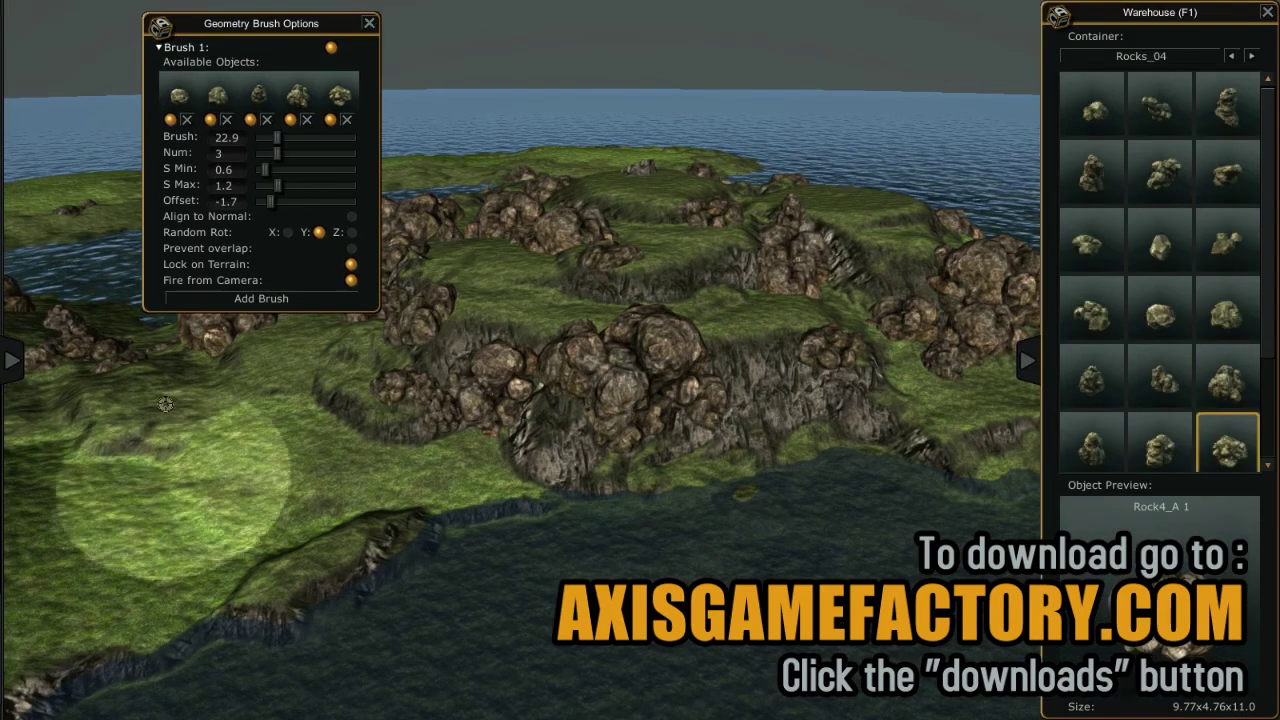
{"action": "mouse_move", "coordinate": [766, 551]}
{"action": "right_mouse_down"}
{"action": "mouse_move", "coordinate": [731, 492]}
{"action": "mouse_move", "coordinate": [640, 430]}
{"action": "right_mouse_up"}
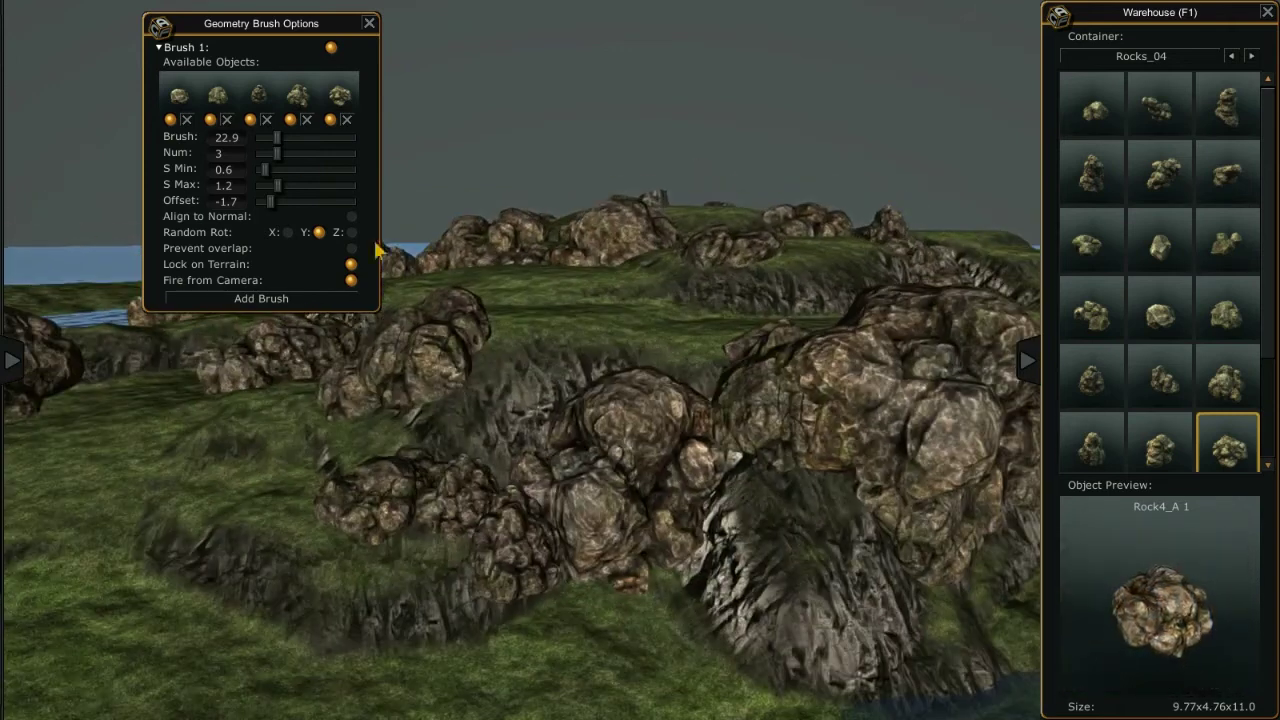
{"action": "left_click", "coordinate": [261, 298]}
{"action": "left_click", "coordinate": [1160, 60]}
{"action": "scroll", "coordinate": [1135, 508], "scroll_direction": "down", "scroll_amount": 3}
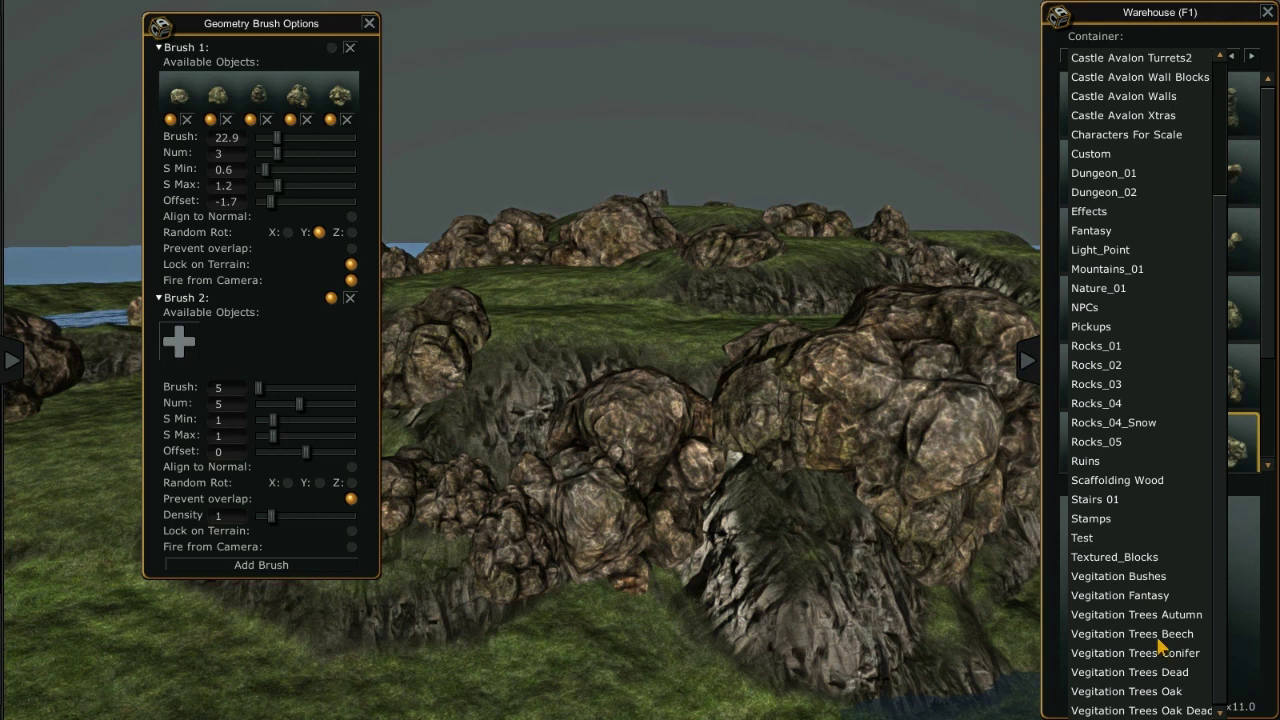
{"action": "left_click", "coordinate": [1160, 652]}
Load five conifer models into Brush 2, enlarge its size, and enable Random Rot Y
{"action": "left_click", "coordinate": [1092, 104]}
{"action": "left_click", "coordinate": [1160, 104]}
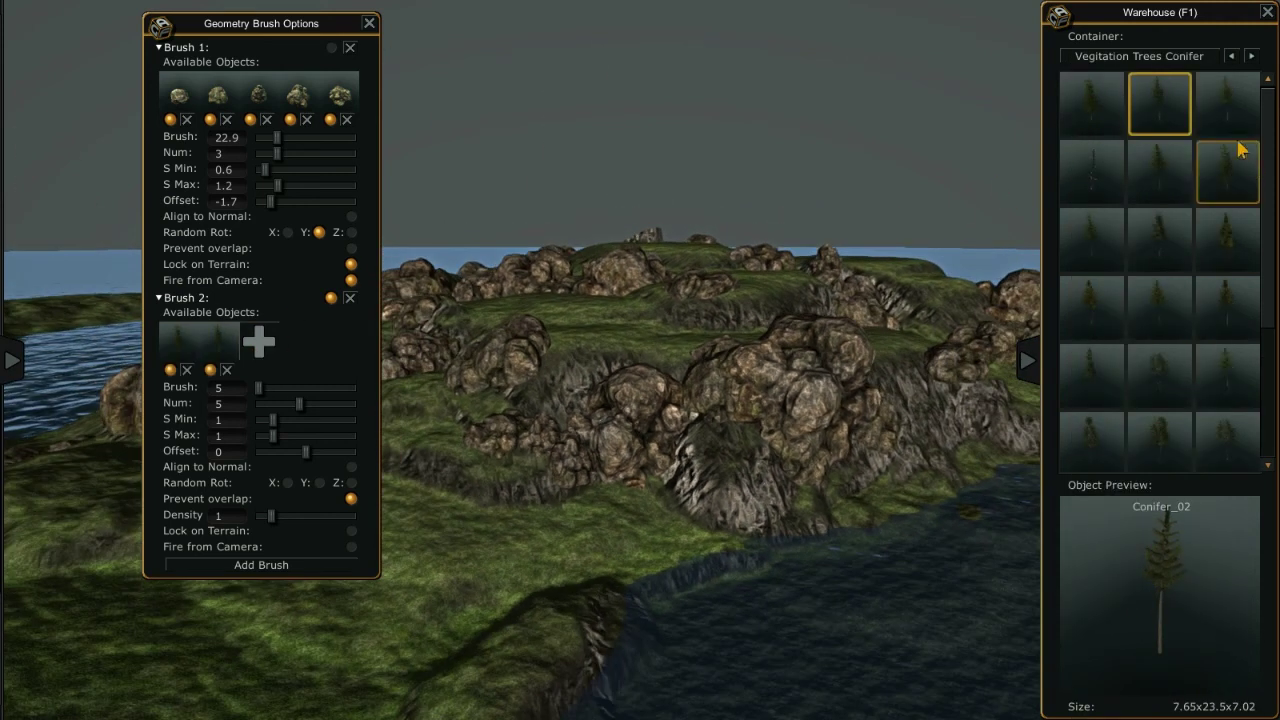
{"action": "left_click_drag", "start_coordinate": [1240, 148], "coordinate": [345, 352]}
{"action": "left_click_drag", "start_coordinate": [1092, 172], "coordinate": [345, 355]}
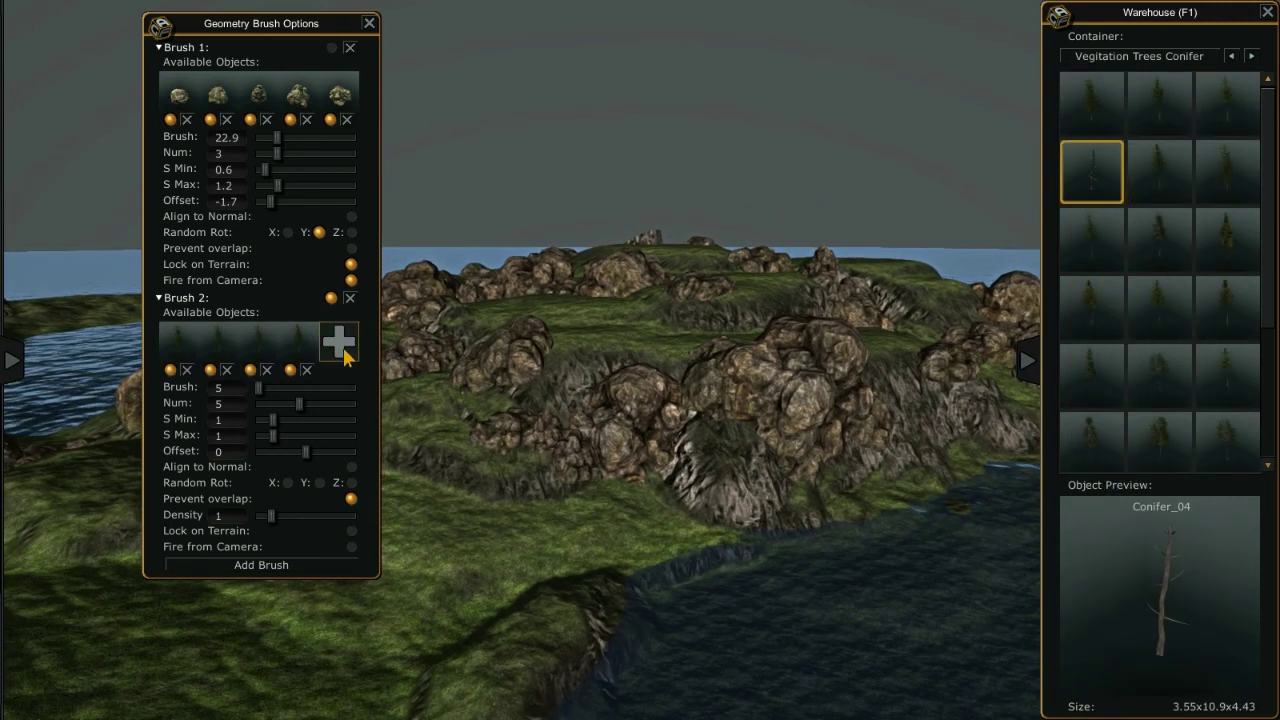
{"action": "right_click_drag", "start_coordinate": [345, 352], "coordinate": [680, 413]}
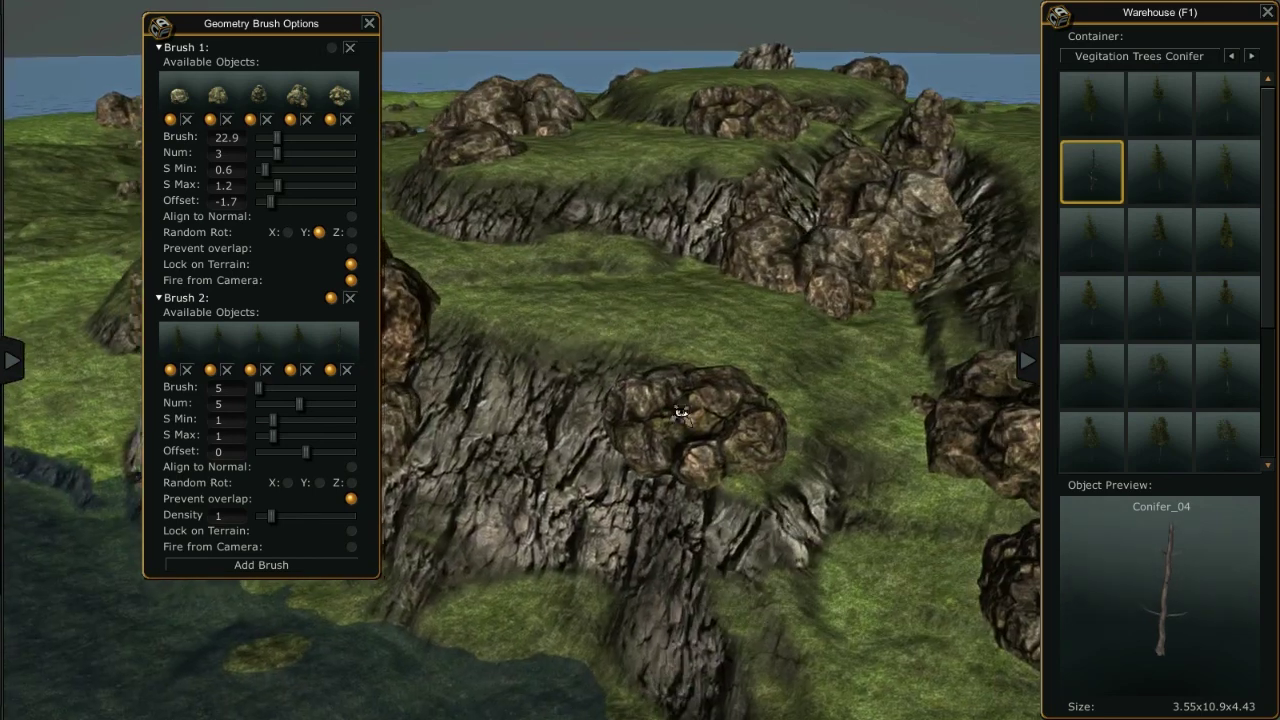
{"action": "left_click_drag", "start_coordinate": [258, 387], "coordinate": [275, 387]}
{"action": "left_click", "coordinate": [319, 482]}
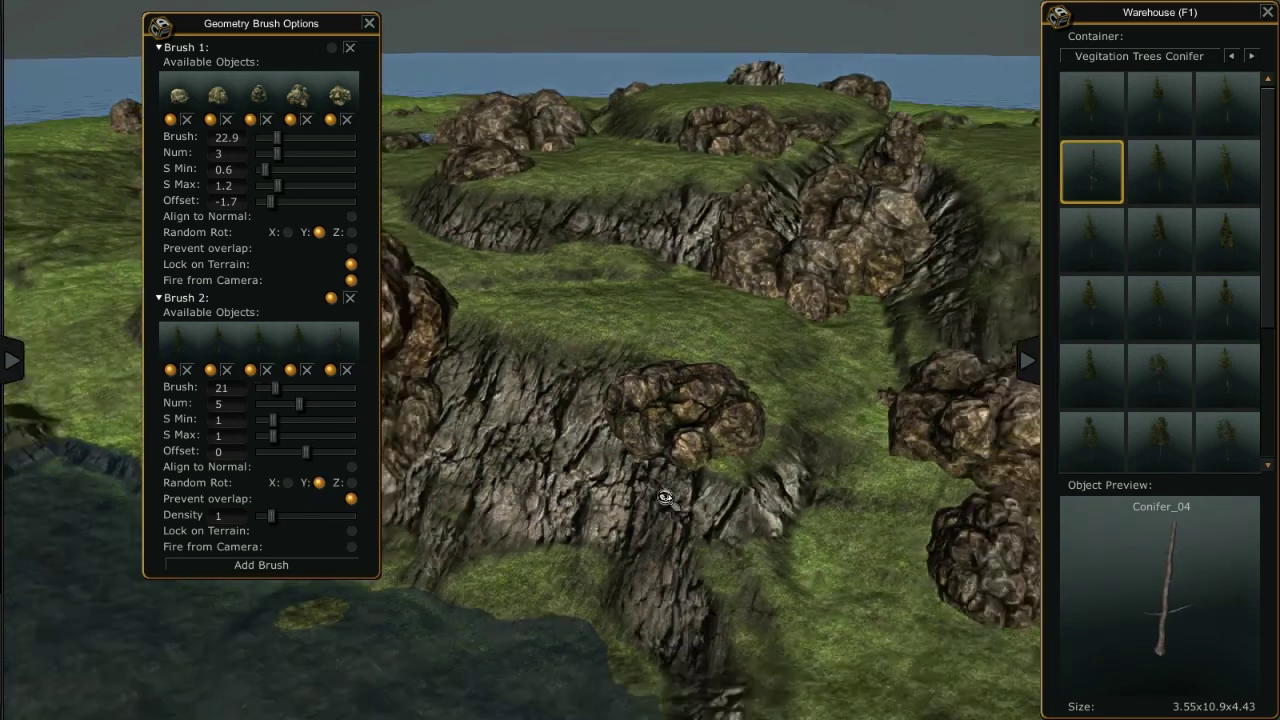
{"action": "scroll", "coordinate": [665, 498], "scroll_direction": "down", "scroll_amount": 3}
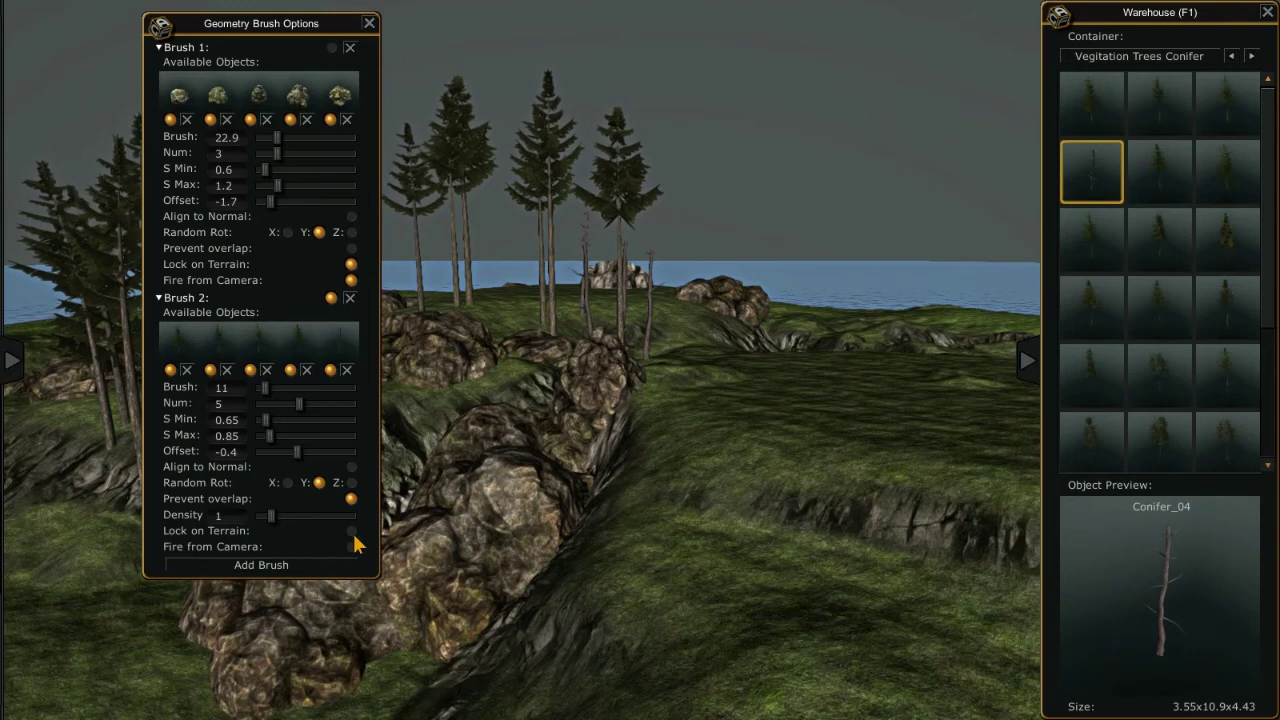
Lock Brush 2's conifers onto the terrain and lower their maximum scale
{"action": "left_click", "coordinate": [351, 532]}
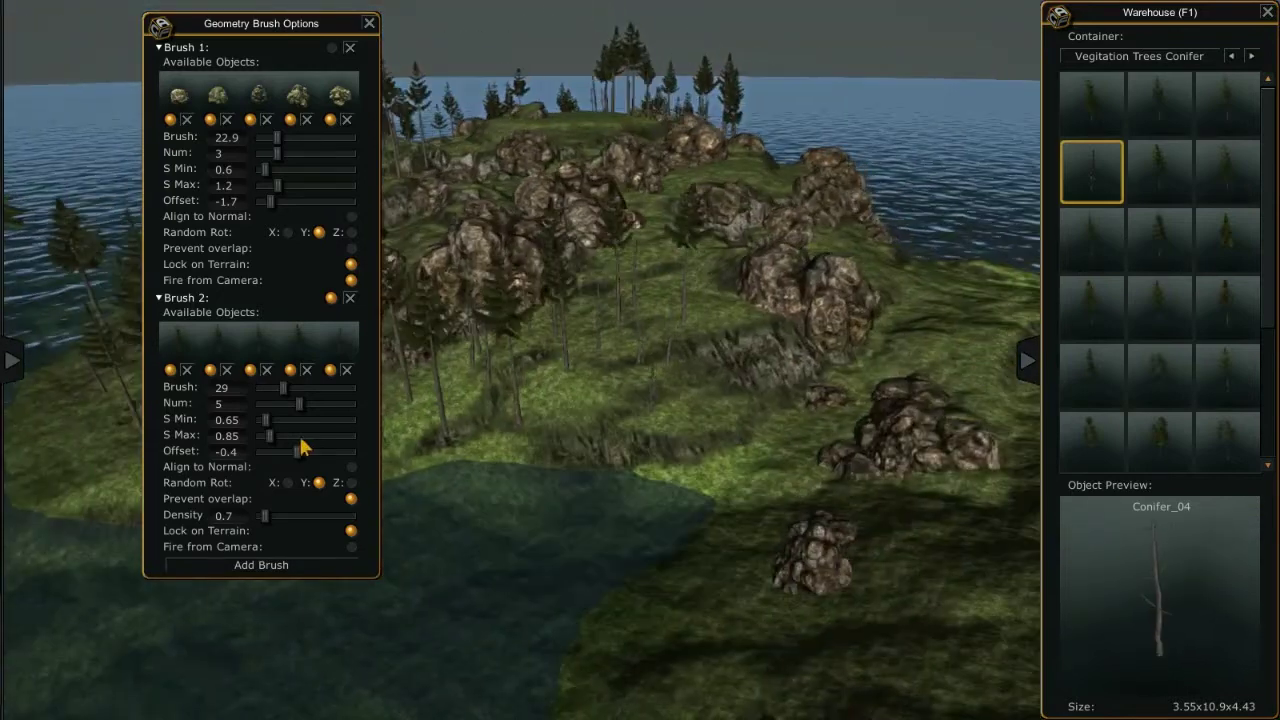
{"action": "left_click_drag", "start_coordinate": [267, 438], "coordinate": [259, 436]}
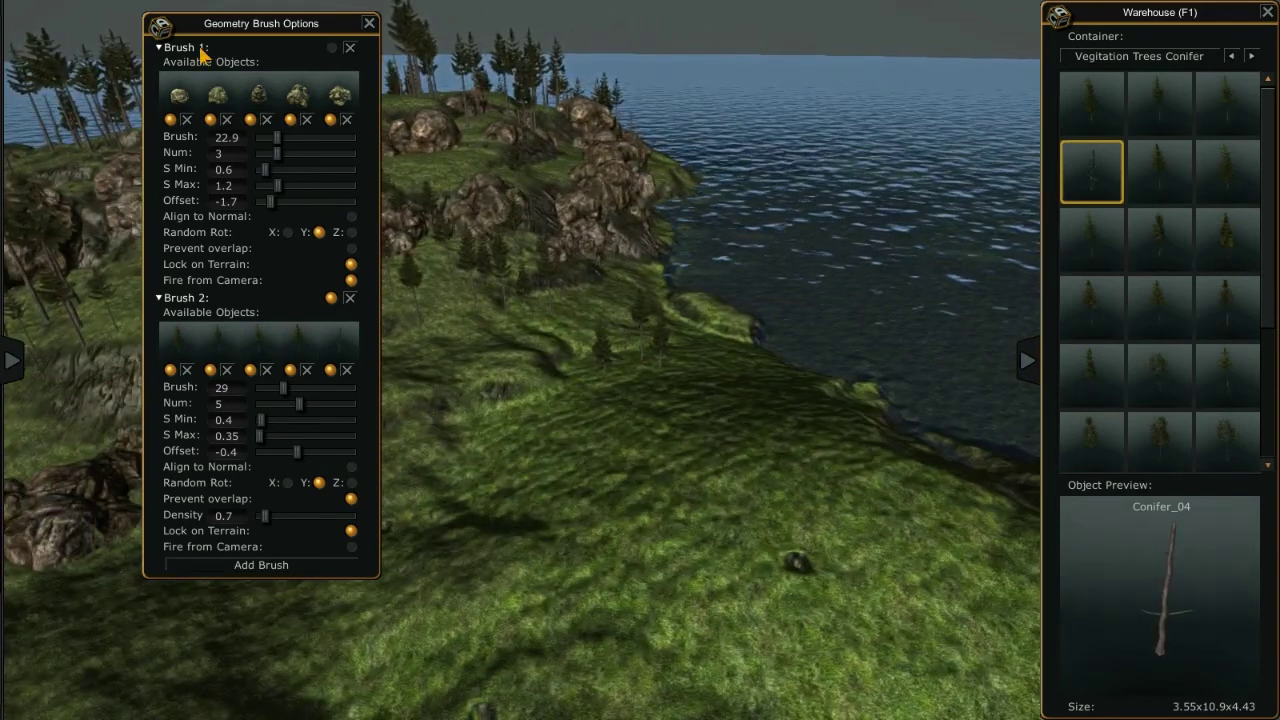
Add a third geometry brush and load it from the Vegitation Bushes container
{"action": "left_click", "coordinate": [198, 49]}
{"action": "left_click", "coordinate": [190, 64]}
{"action": "left_click", "coordinate": [232, 80]}
{"action": "left_click", "coordinate": [1200, 57]}
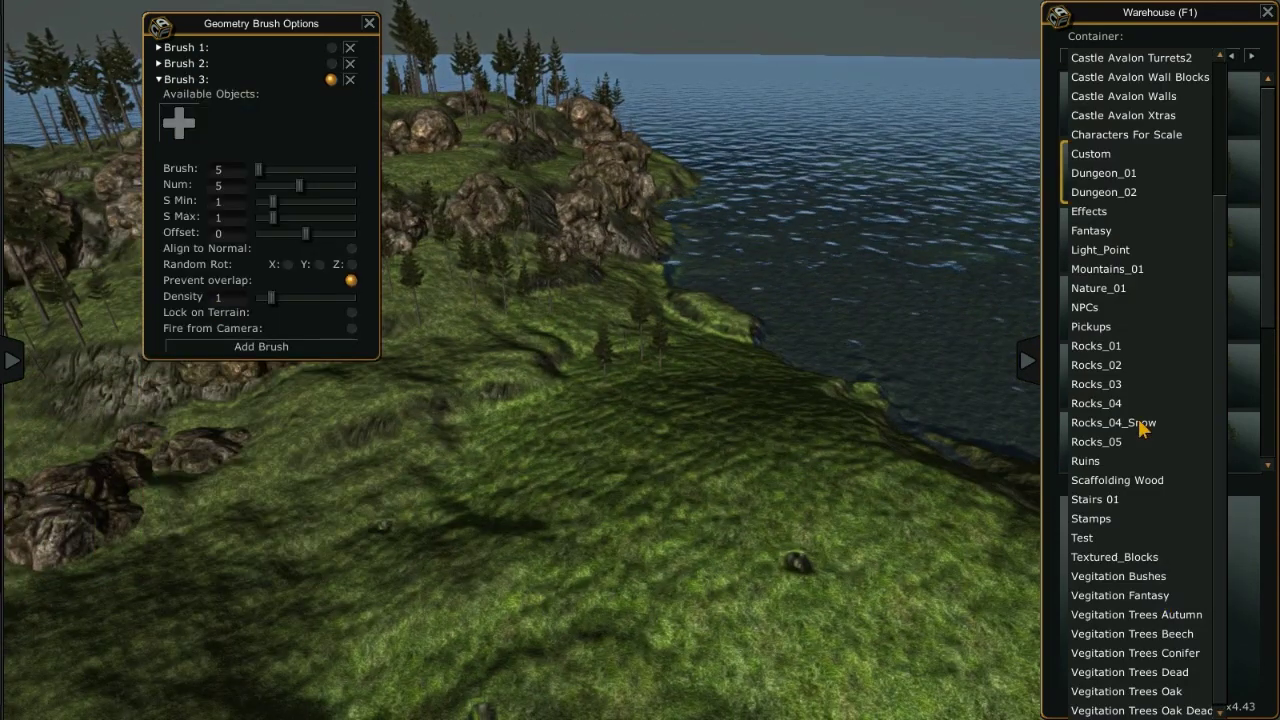
{"action": "left_click", "coordinate": [1146, 578]}
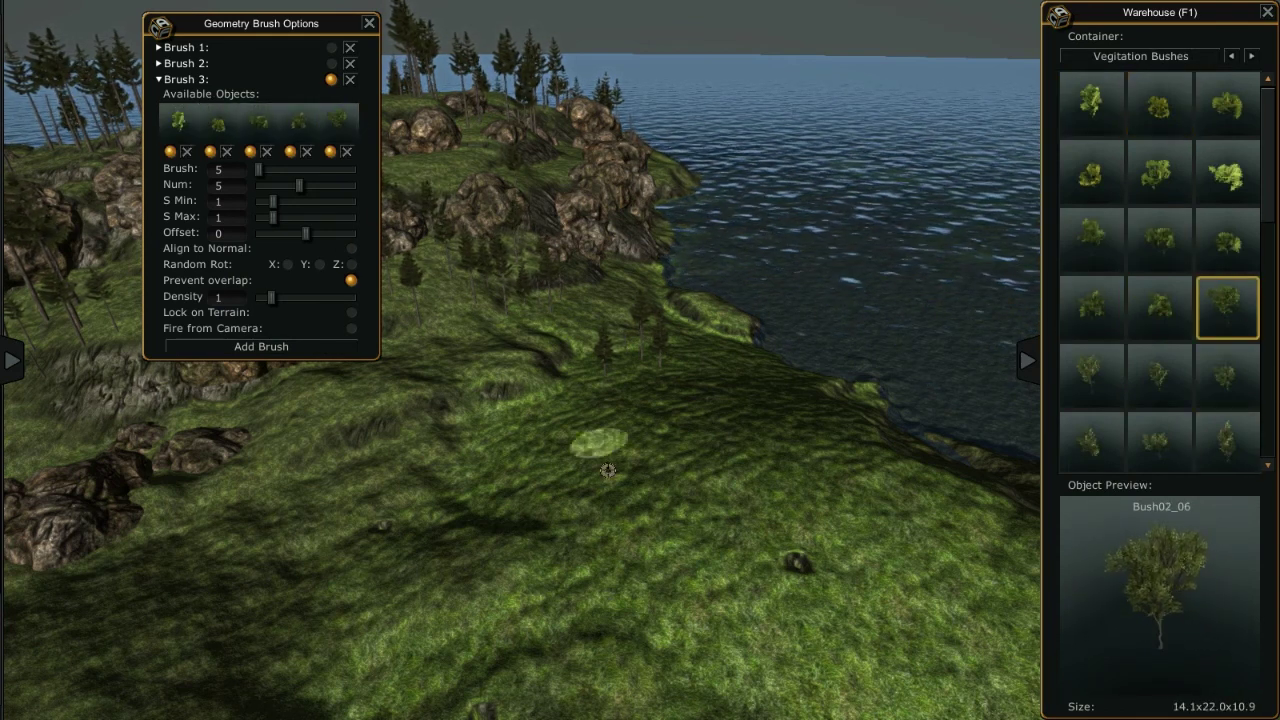
Set the bush brush to radius 23, scale 0.15–0.35, offset -0.6, with slope alignment off
{"action": "scroll", "coordinate": [607, 470], "scroll_direction": "up", "scroll_amount": 5}
{"action": "right_click_drag", "start_coordinate": [634, 477], "coordinate": [780, 450]}
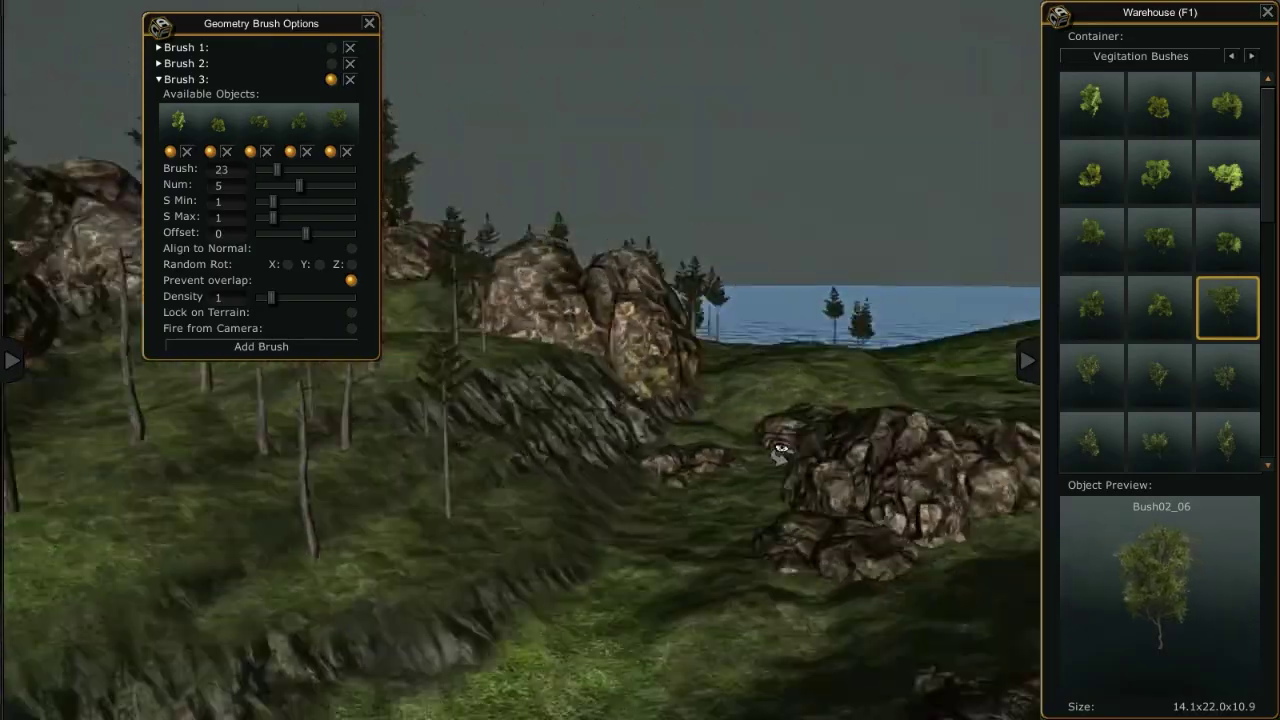
{"action": "mouse_move", "coordinate": [639, 360]}
{"action": "right_mouse_down"}
{"action": "mouse_move", "coordinate": [640, 545]}
{"action": "mouse_move", "coordinate": [810, 455]}
{"action": "mouse_move", "coordinate": [625, 428]}
{"action": "right_mouse_up"}
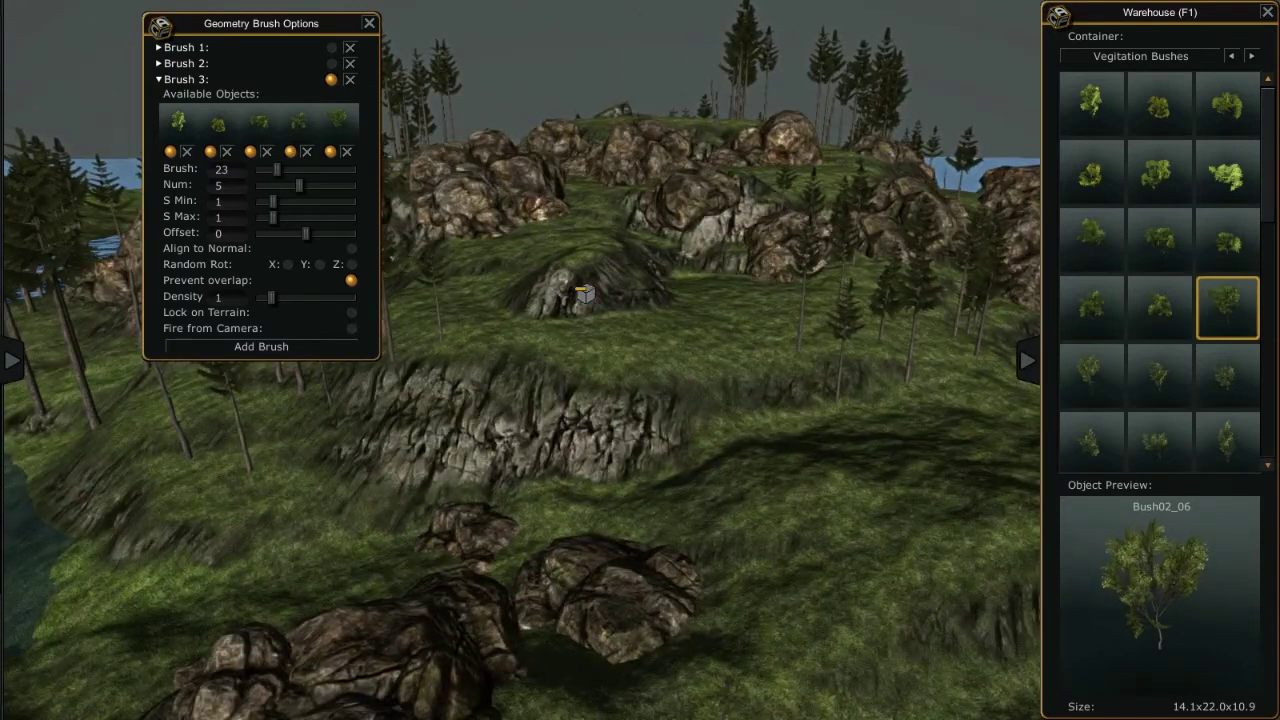
{"action": "right_click_drag", "start_coordinate": [584, 293], "coordinate": [766, 429]}
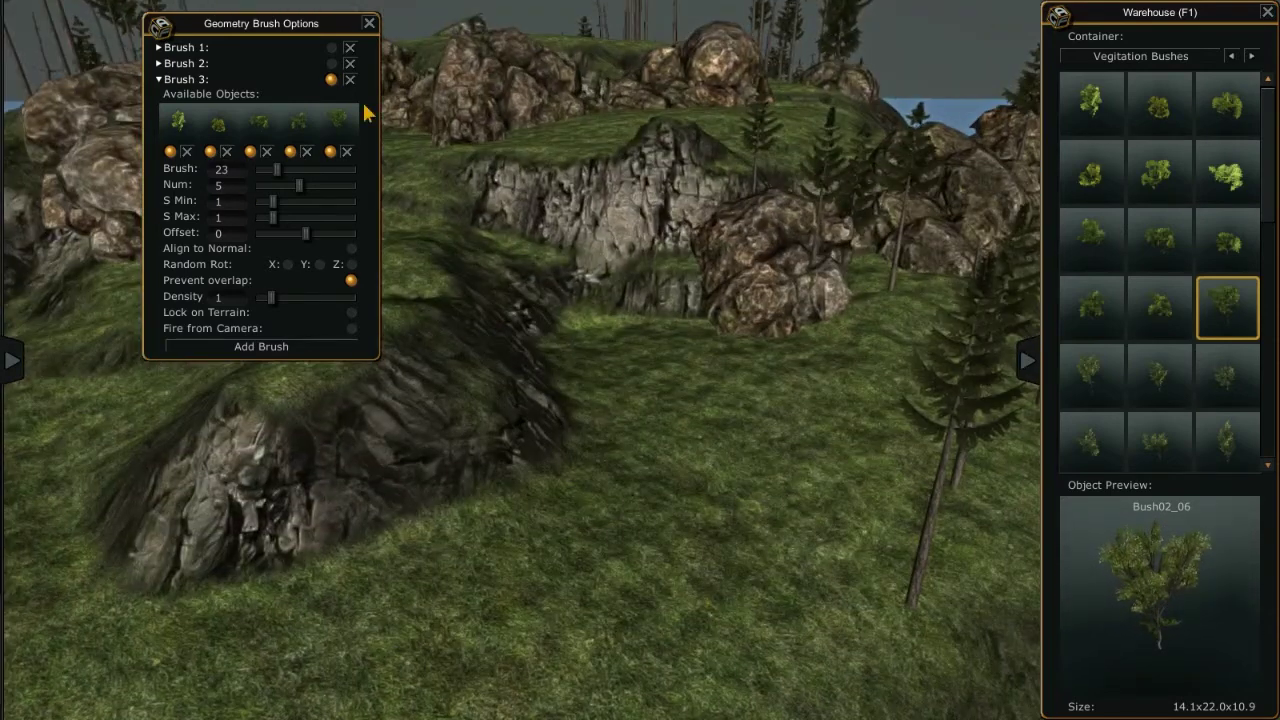
{"action": "left_click", "coordinate": [287, 66]}
{"action": "left_click", "coordinate": [333, 61]}
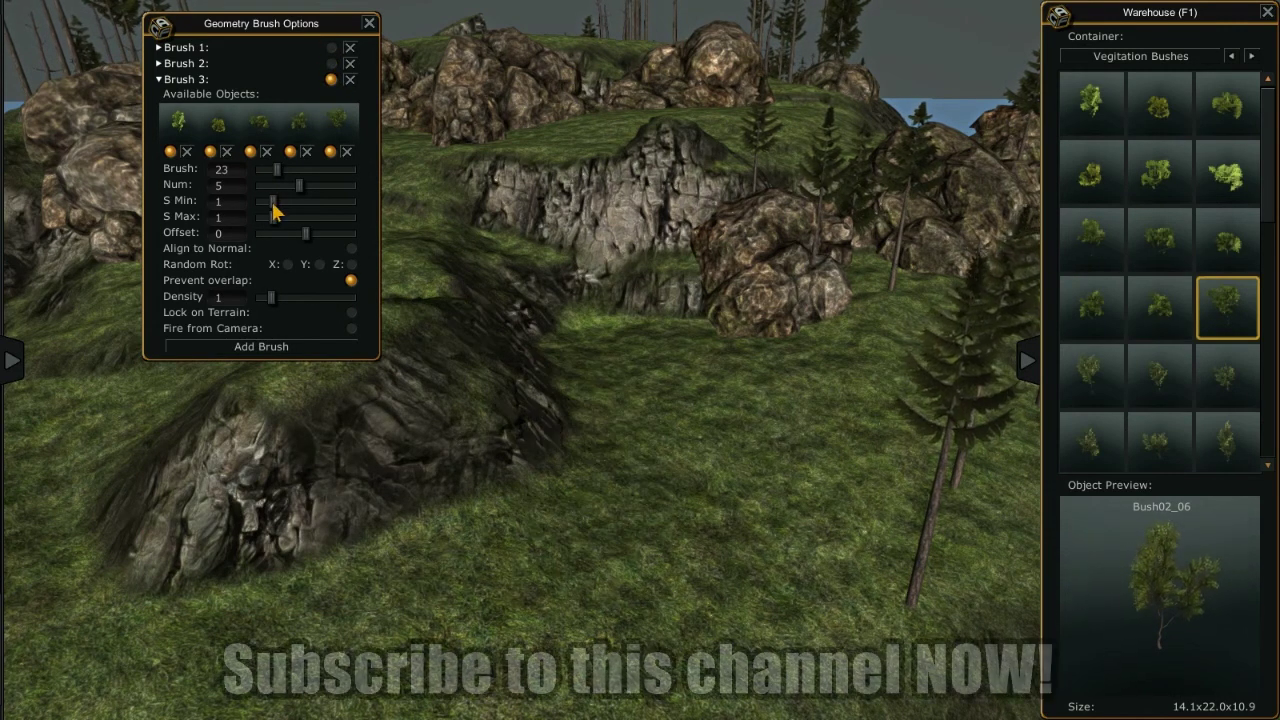
{"action": "left_click_drag", "start_coordinate": [271, 218], "coordinate": [276, 218]}
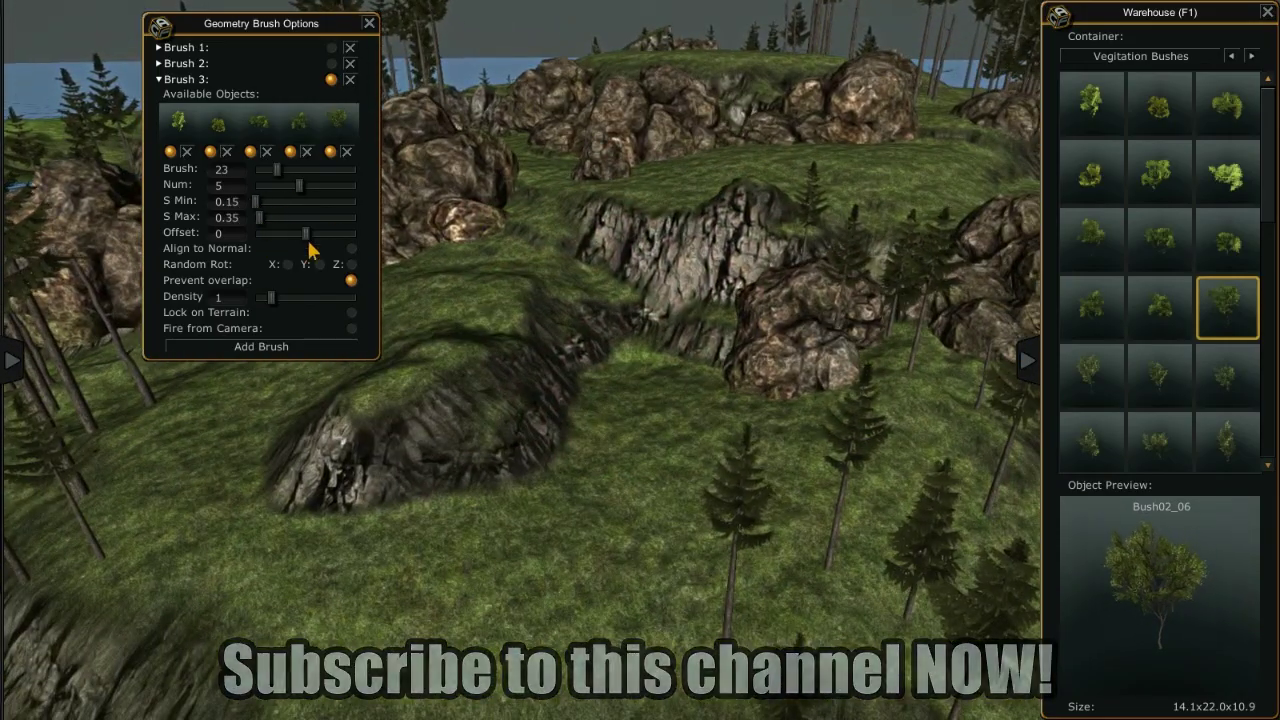
{"action": "mouse_move", "coordinate": [628, 287]}
{"action": "right_mouse_down"}
{"action": "mouse_move", "coordinate": [860, 420]}
{"action": "mouse_move", "coordinate": [708, 530]}
{"action": "mouse_move", "coordinate": [476, 497]}
{"action": "right_mouse_up"}
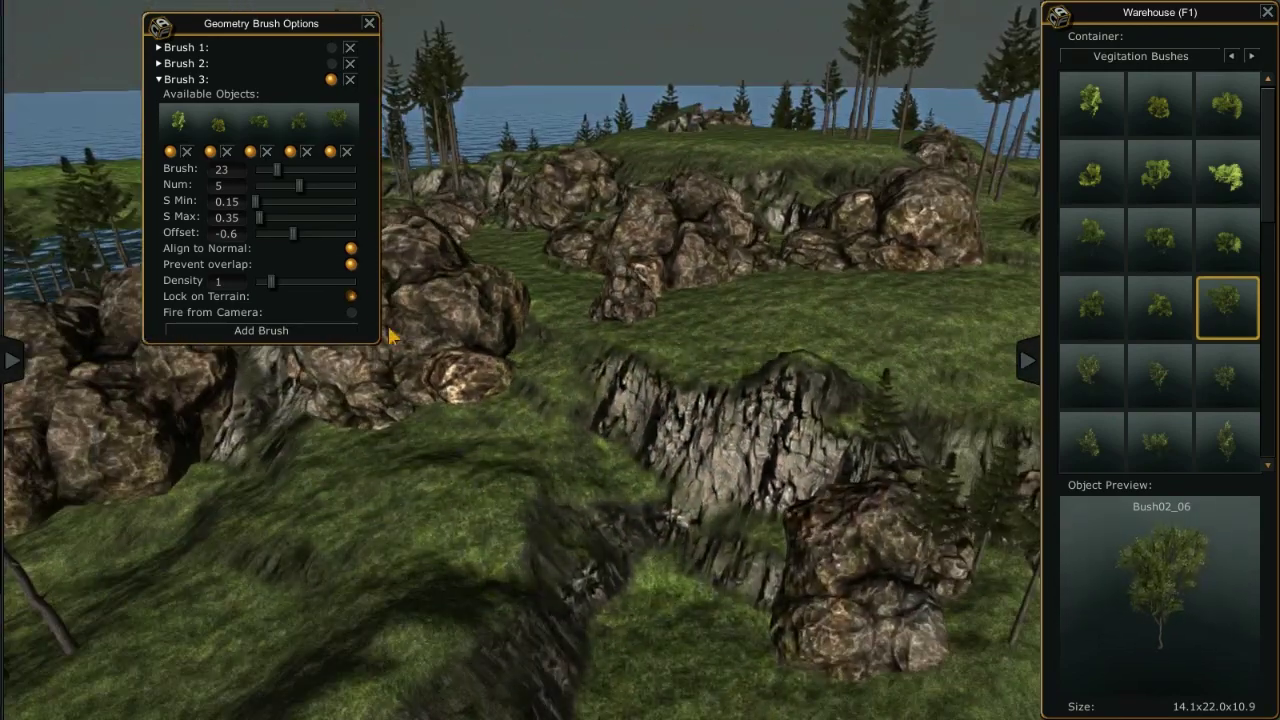
{"action": "mouse_move", "coordinate": [390, 337]}
{"action": "right_mouse_down"}
{"action": "mouse_move", "coordinate": [757, 341]}
{"action": "mouse_move", "coordinate": [457, 451]}
{"action": "mouse_move", "coordinate": [771, 380]}
{"action": "mouse_move", "coordinate": [669, 463]}
{"action": "mouse_move", "coordinate": [431, 446]}
{"action": "right_mouse_up"}
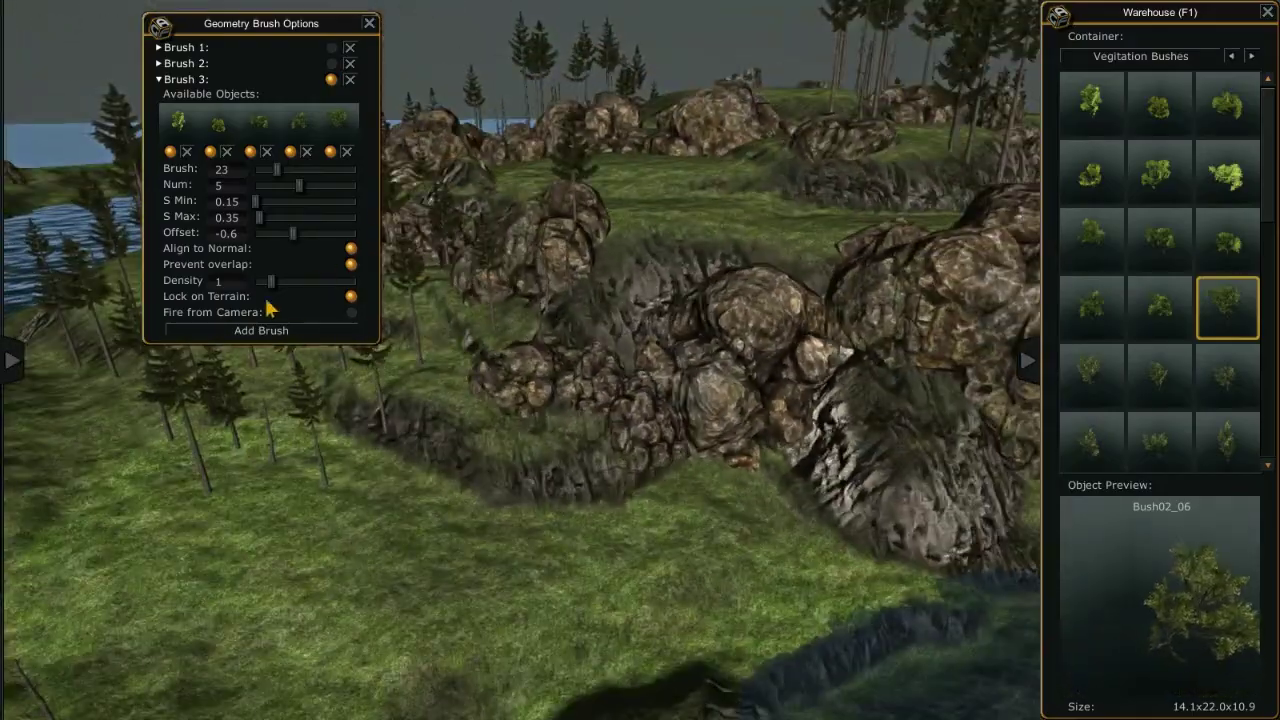
{"action": "left_click", "coordinate": [350, 248]}
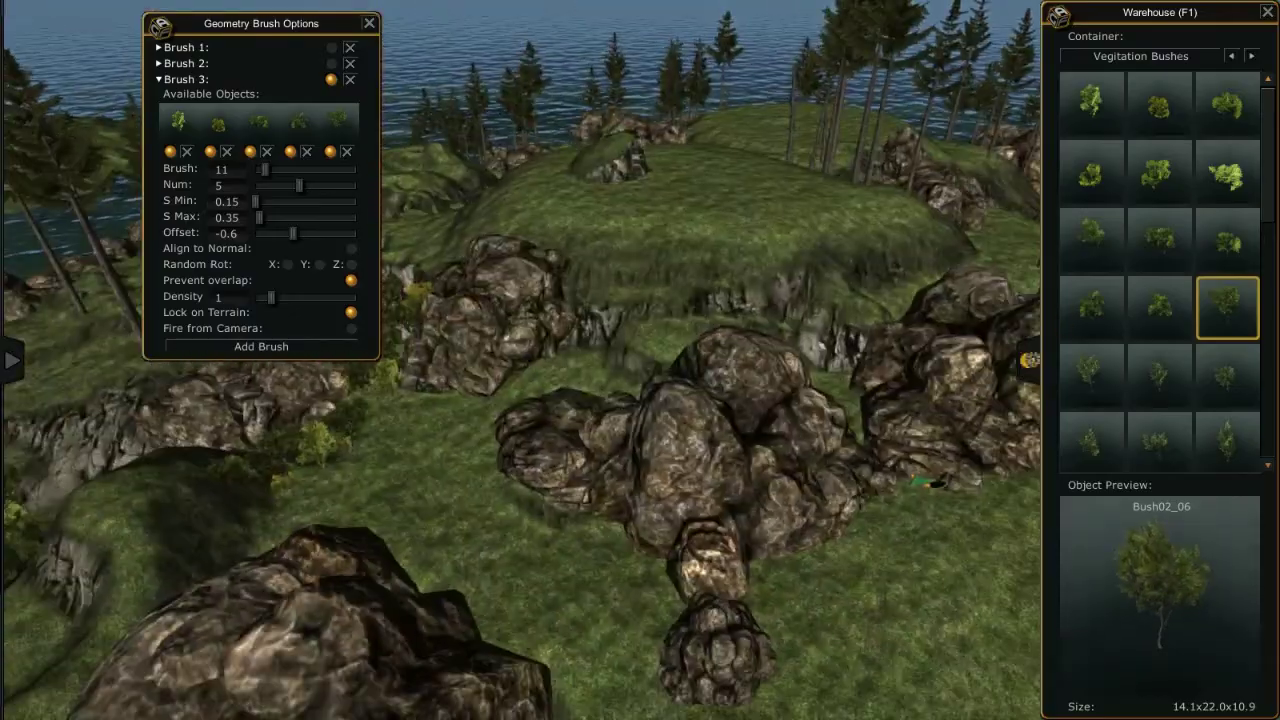
Paint small bushes across the grassy hillside with the radius-23 brush
{"action": "key", "text": "F1"}
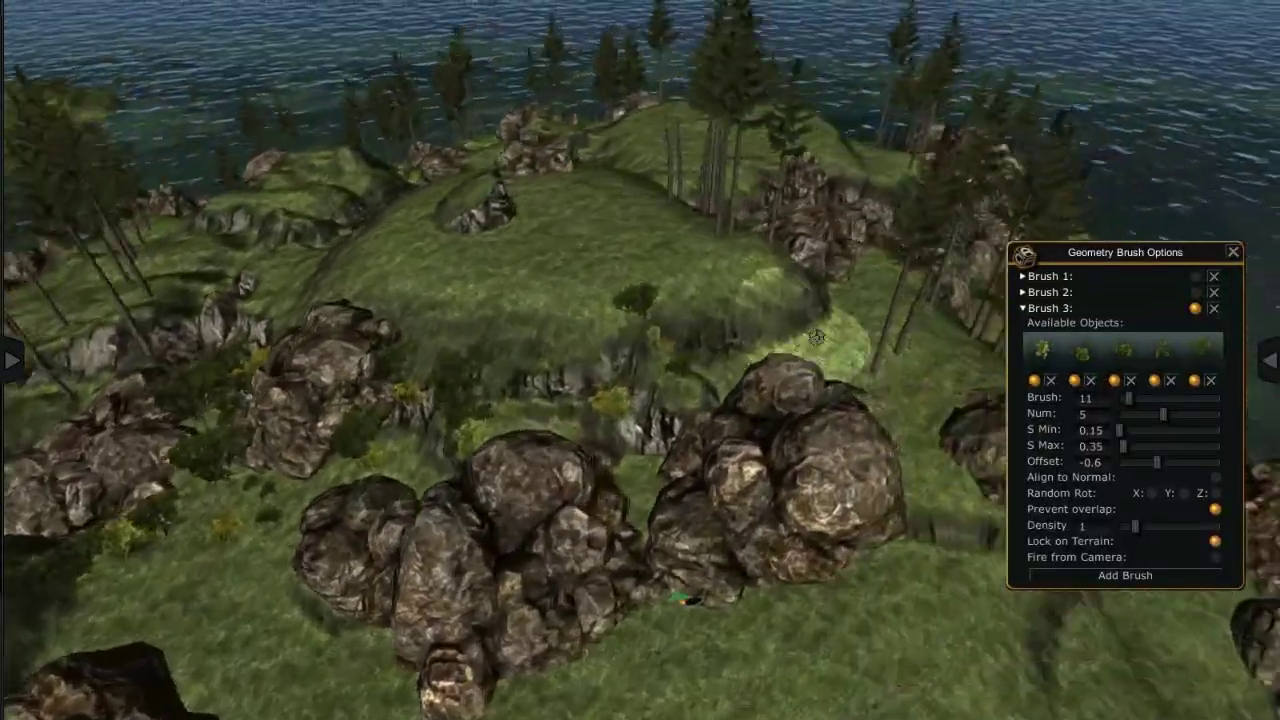
{"action": "mouse_move", "coordinate": [817, 337]}
{"action": "right_mouse_down"}
{"action": "mouse_move", "coordinate": [726, 543]}
{"action": "mouse_move", "coordinate": [497, 398]}
{"action": "mouse_move", "coordinate": [521, 245]}
{"action": "right_mouse_up"}
{"action": "scroll", "coordinate": [726, 543], "scroll_direction": "up", "scroll_amount": 5}
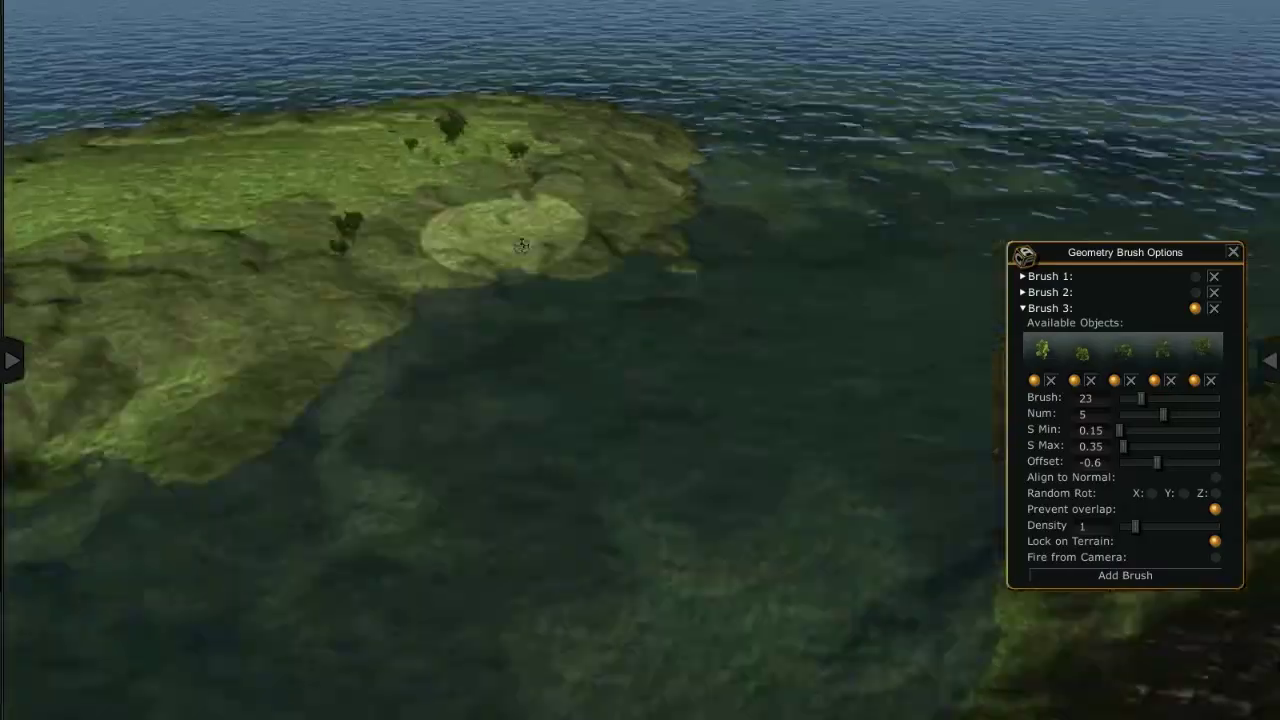
{"action": "left_click_drag", "start_coordinate": [521, 245], "coordinate": [370, 525]}
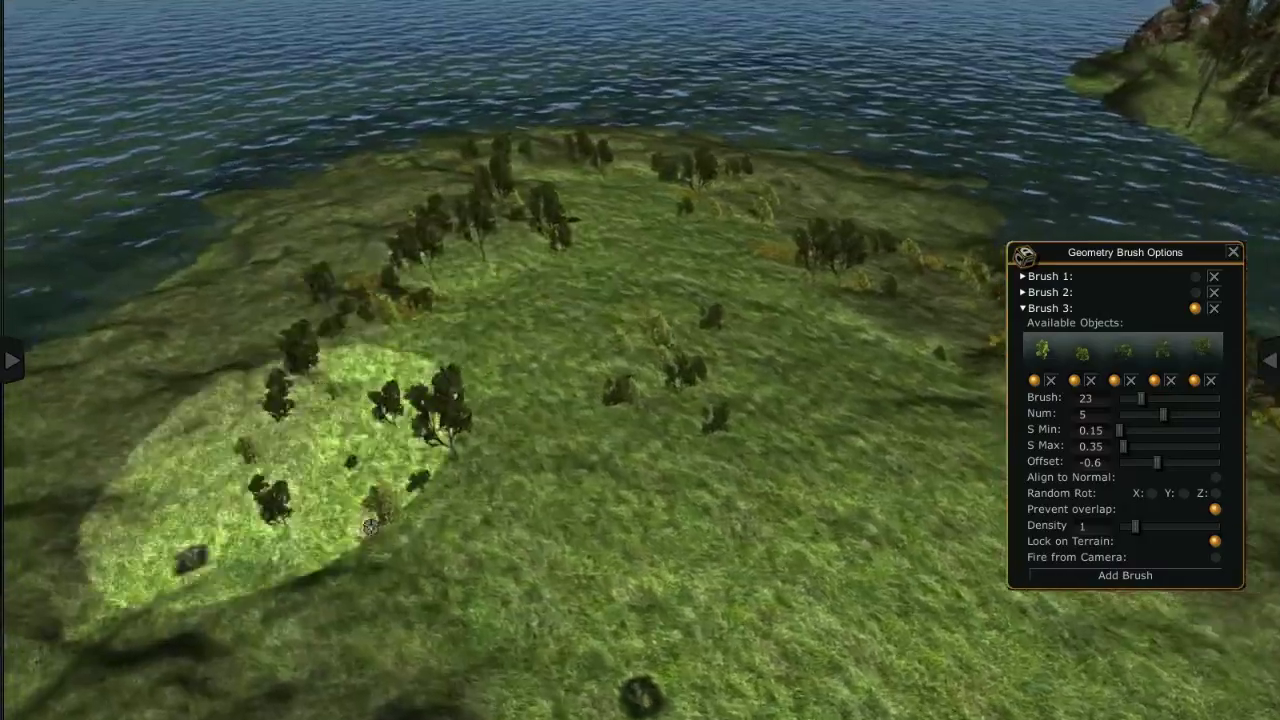
{"action": "right_click_drag", "start_coordinate": [370, 525], "coordinate": [509, 368]}
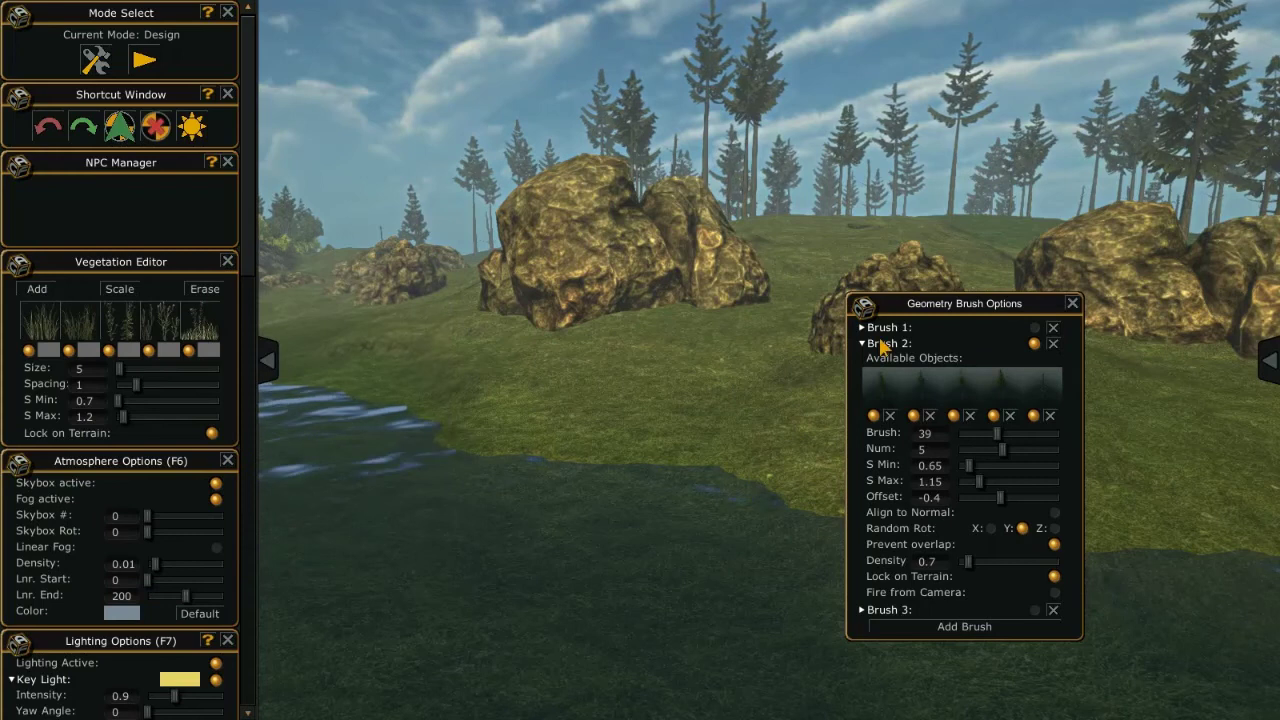
{"action": "left_click", "coordinate": [885, 343]}
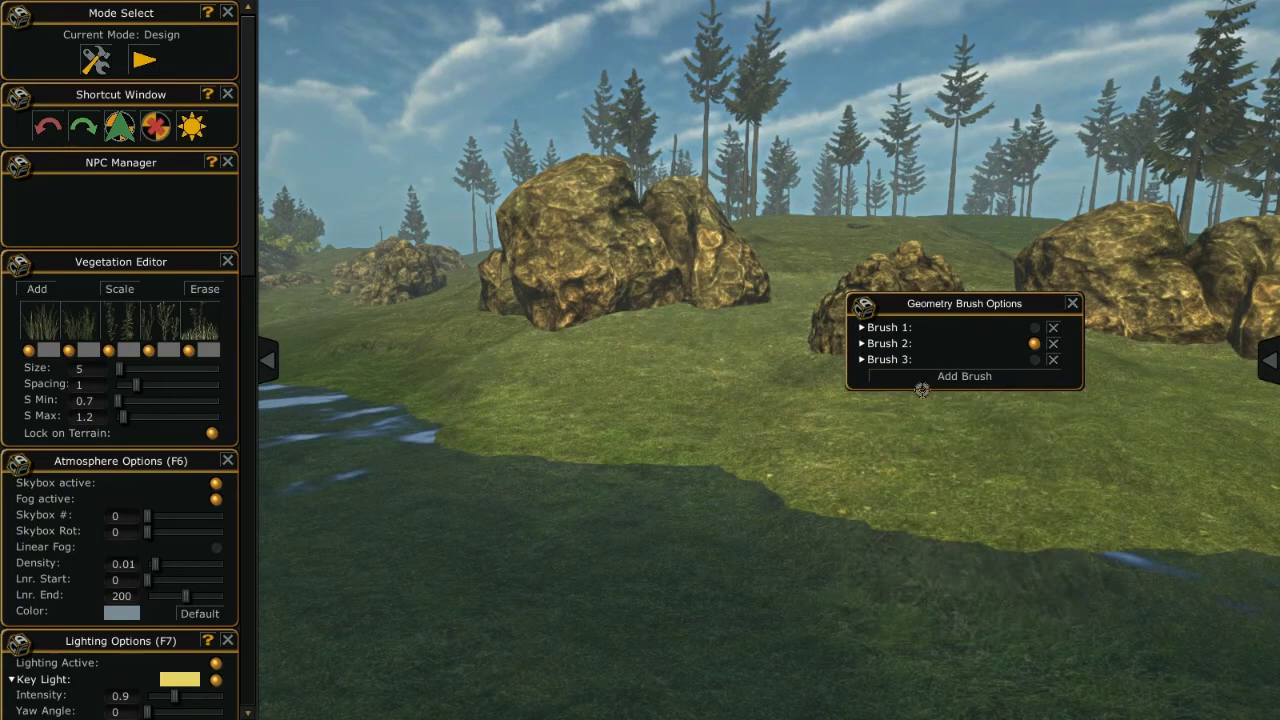
Add a fourth geometry brush and select the Ruins container in the Warehouse
{"action": "left_click", "coordinate": [922, 378]}
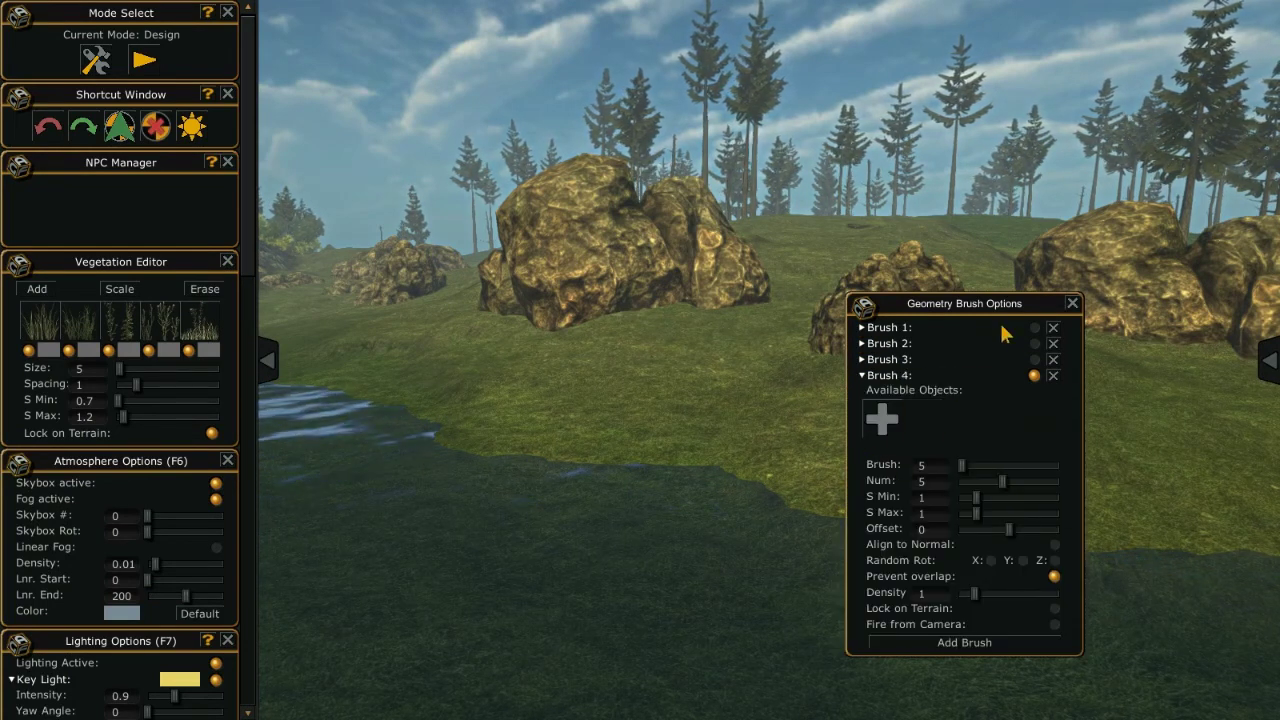
{"action": "left_click_drag", "start_coordinate": [1003, 303], "coordinate": [507, 305]}
{"action": "left_click", "coordinate": [1268, 360]}
{"action": "left_click", "coordinate": [1130, 48]}
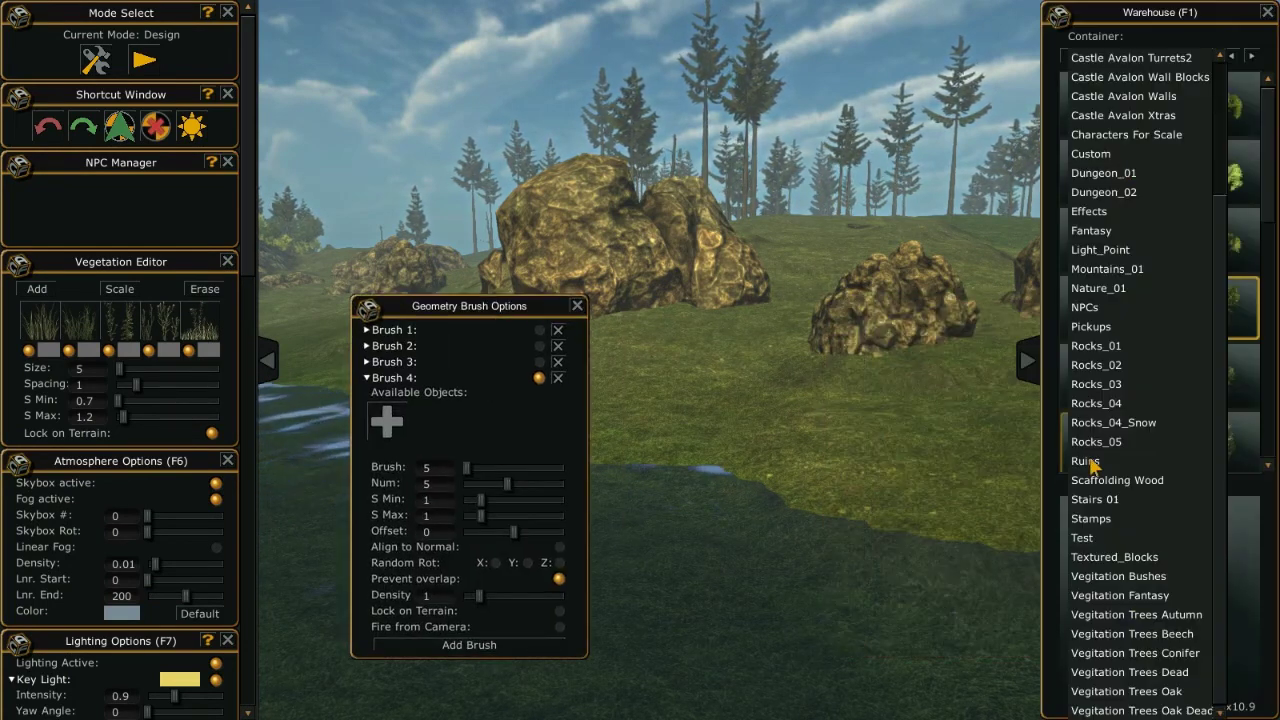
{"action": "left_click", "coordinate": [1090, 461]}
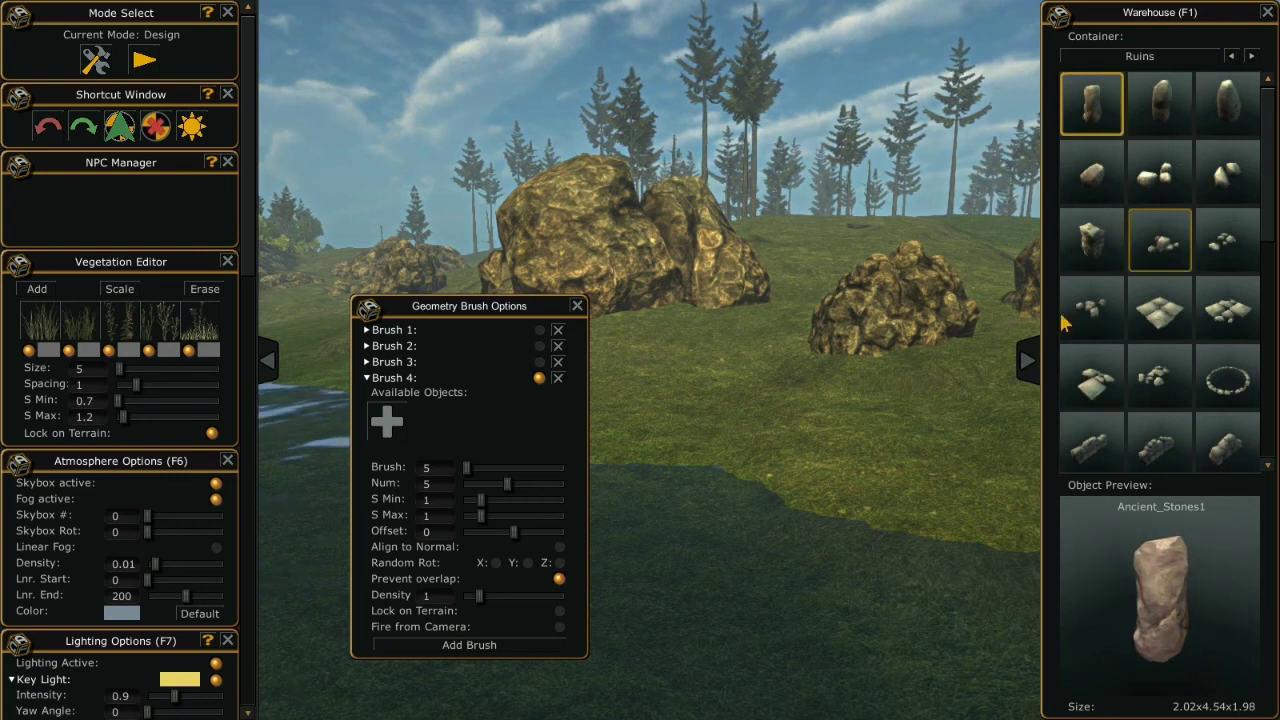
Load five ruin debris pieces, including R1_floor4, into Brush 4
{"action": "left_click_drag", "start_coordinate": [511, 292], "coordinate": [915, 156]}
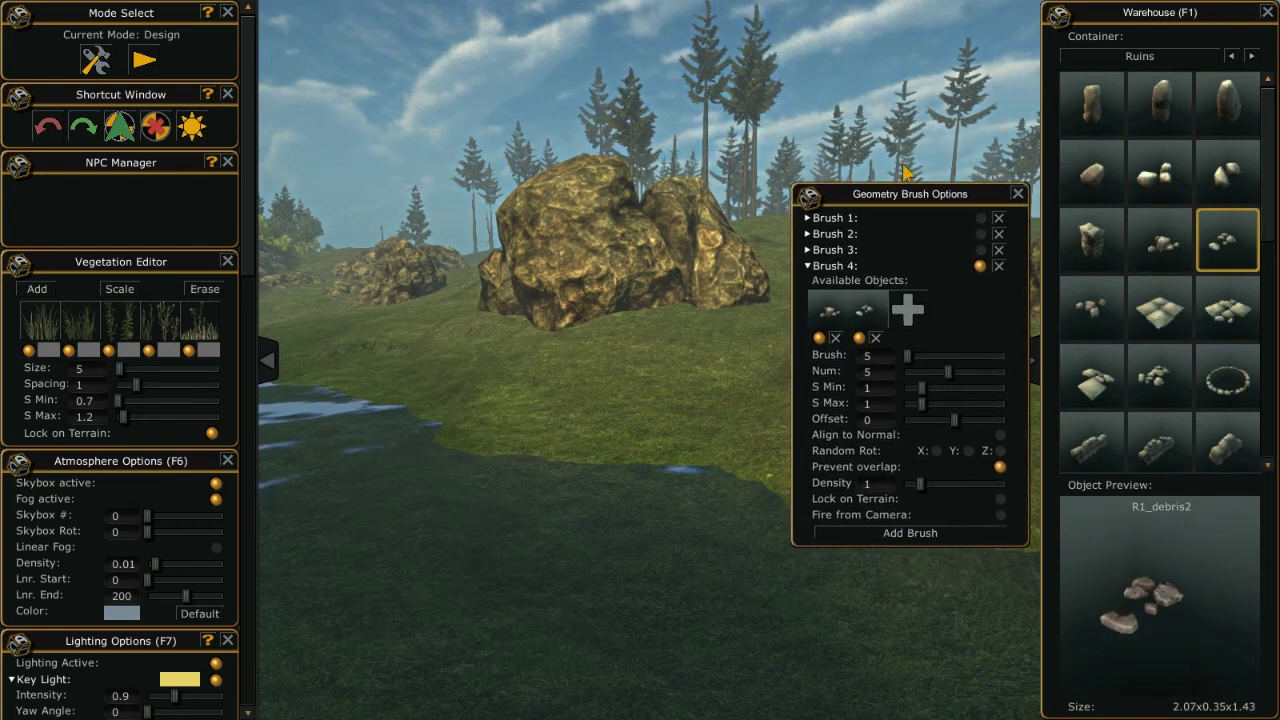
{"action": "left_click", "coordinate": [267, 360]}
{"action": "left_click_drag", "start_coordinate": [1091, 375], "coordinate": [870, 286]}
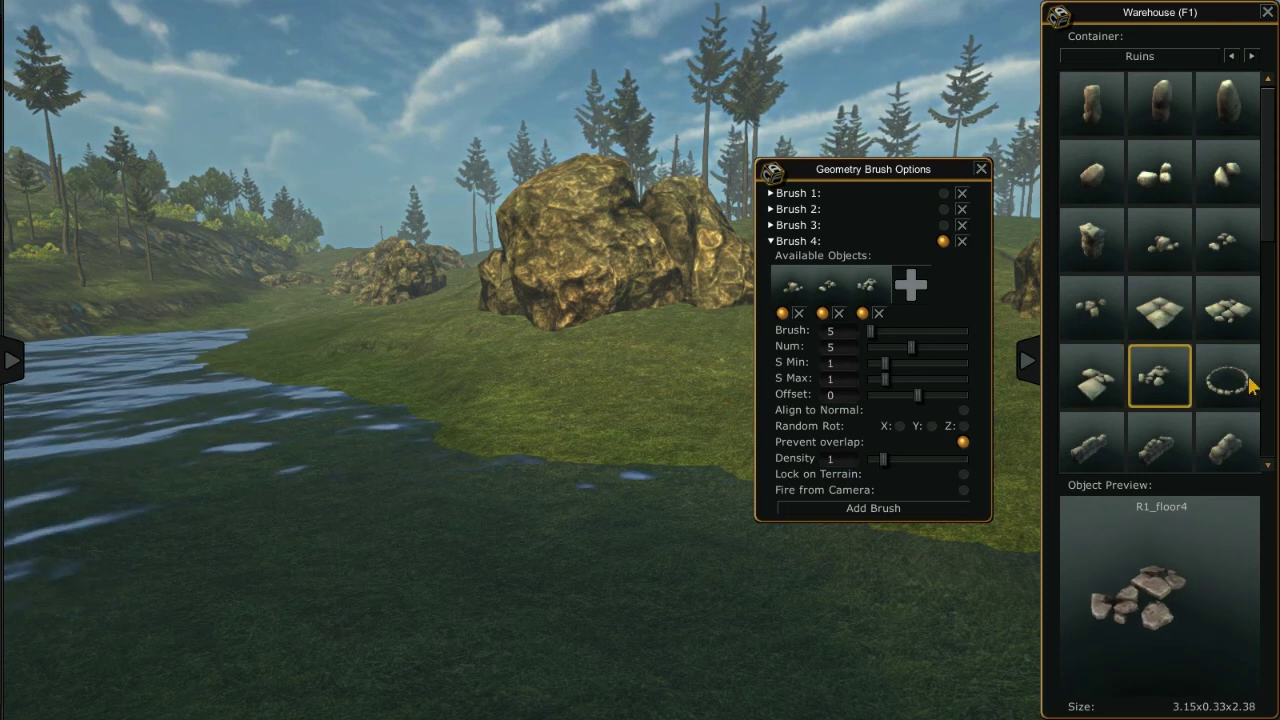
{"action": "left_click_drag", "start_coordinate": [1227, 248], "coordinate": [910, 286]}
{"action": "left_click_drag", "start_coordinate": [1160, 240], "coordinate": [945, 286]}
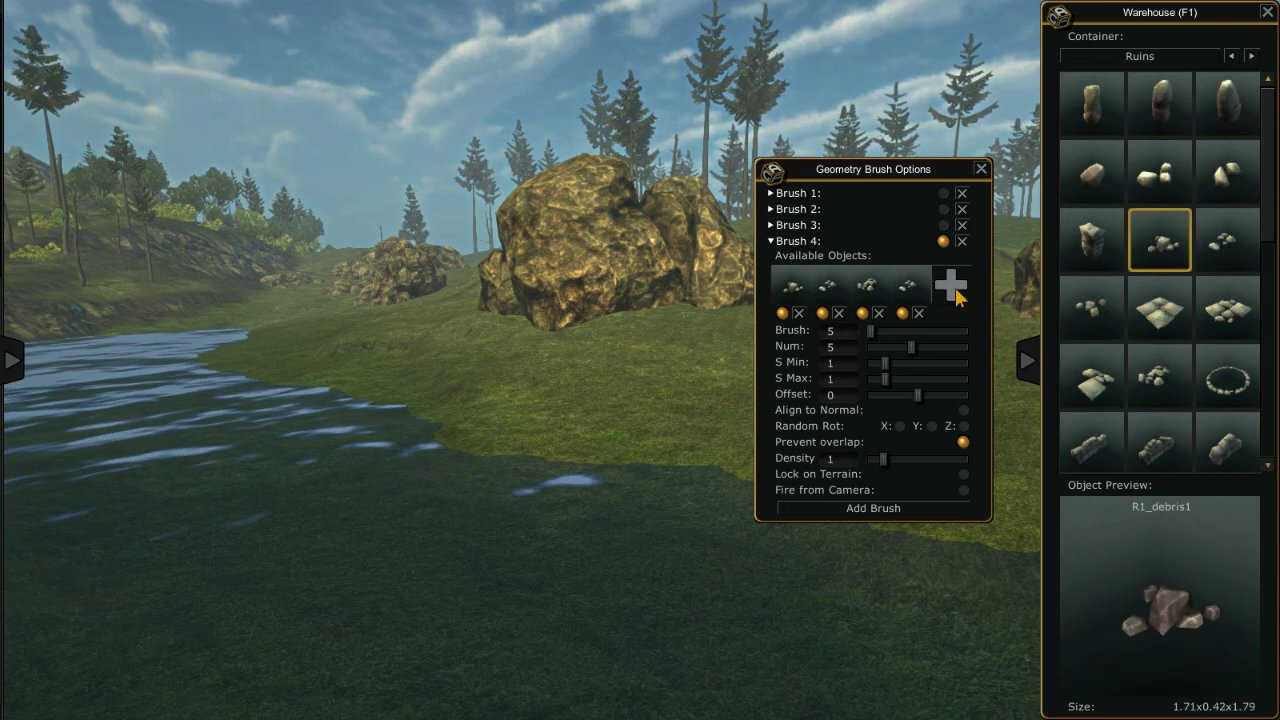
{"action": "left_click_drag", "start_coordinate": [840, 168], "coordinate": [274, 222]}
{"action": "key", "text": "F1"}
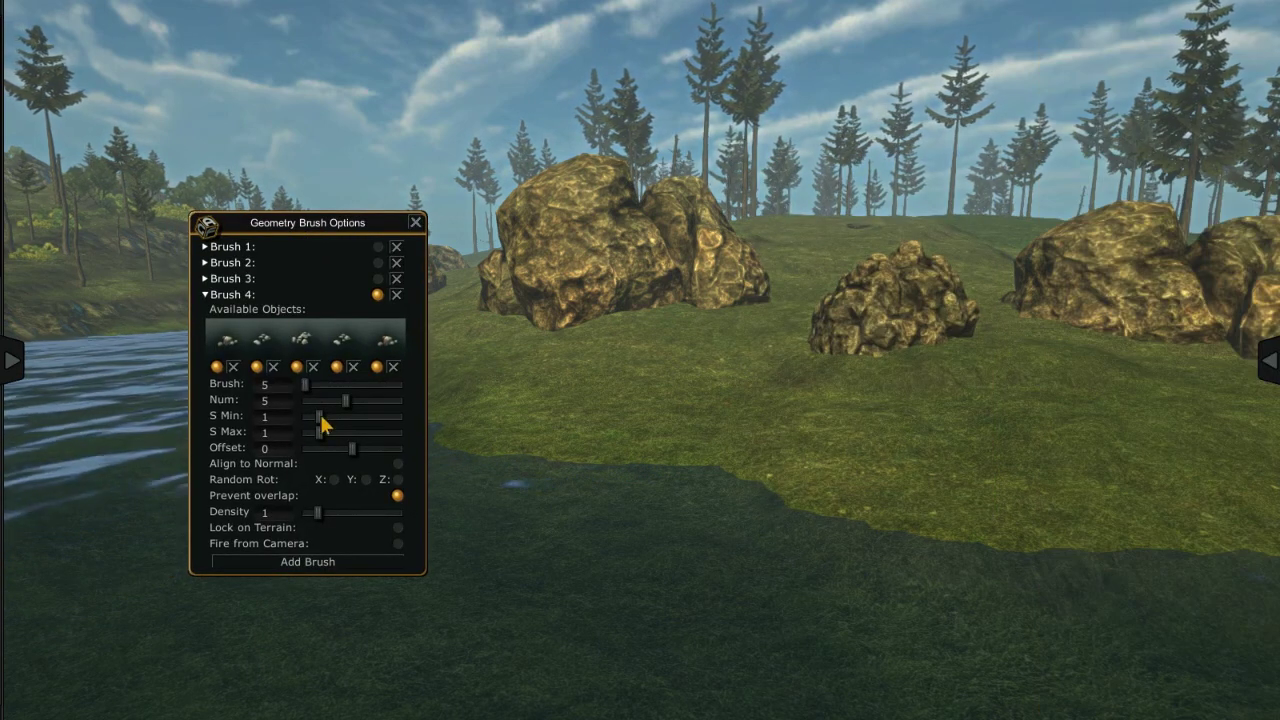
Paint trial debris stones aligned to the ground, undo them, and set the offset to -0.2
{"action": "left_click", "coordinate": [398, 463]}
{"action": "left_click", "coordinate": [740, 390]}
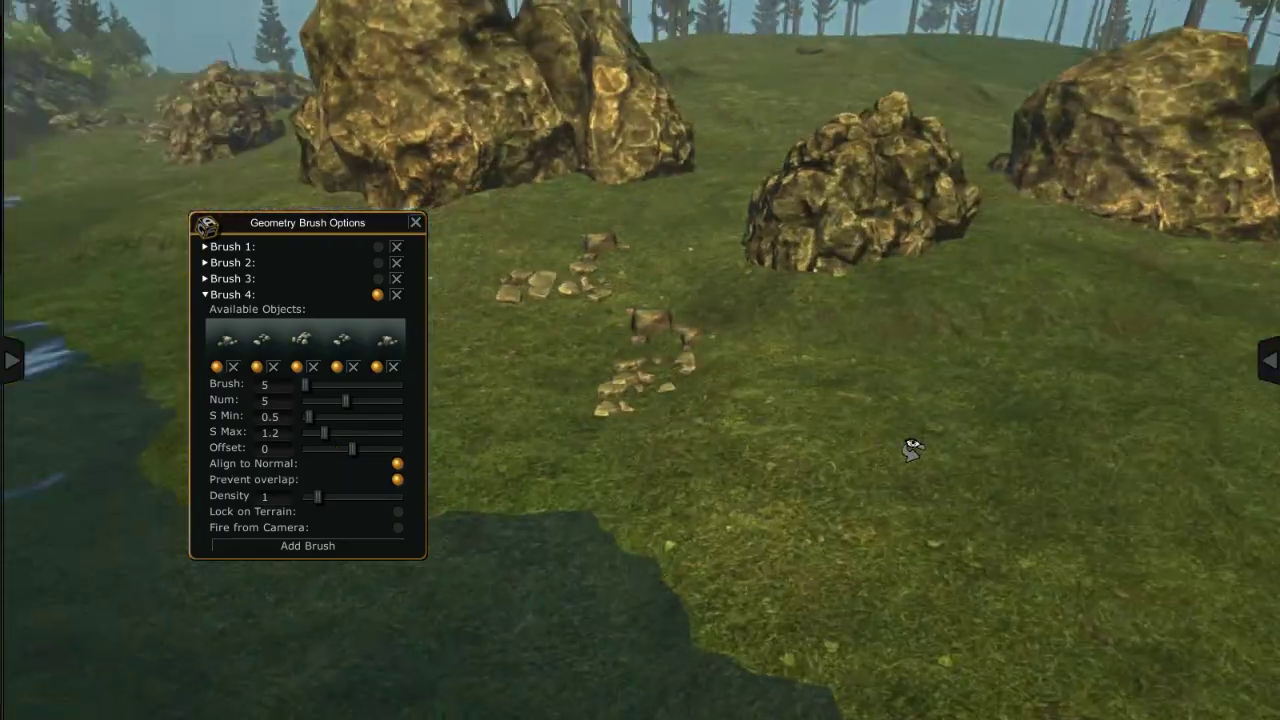
{"action": "mouse_move", "coordinate": [910, 449]}
{"action": "left_mouse_down"}
{"action": "mouse_move", "coordinate": [1050, 503]}
{"action": "mouse_move", "coordinate": [897, 470]}
{"action": "left_mouse_up"}
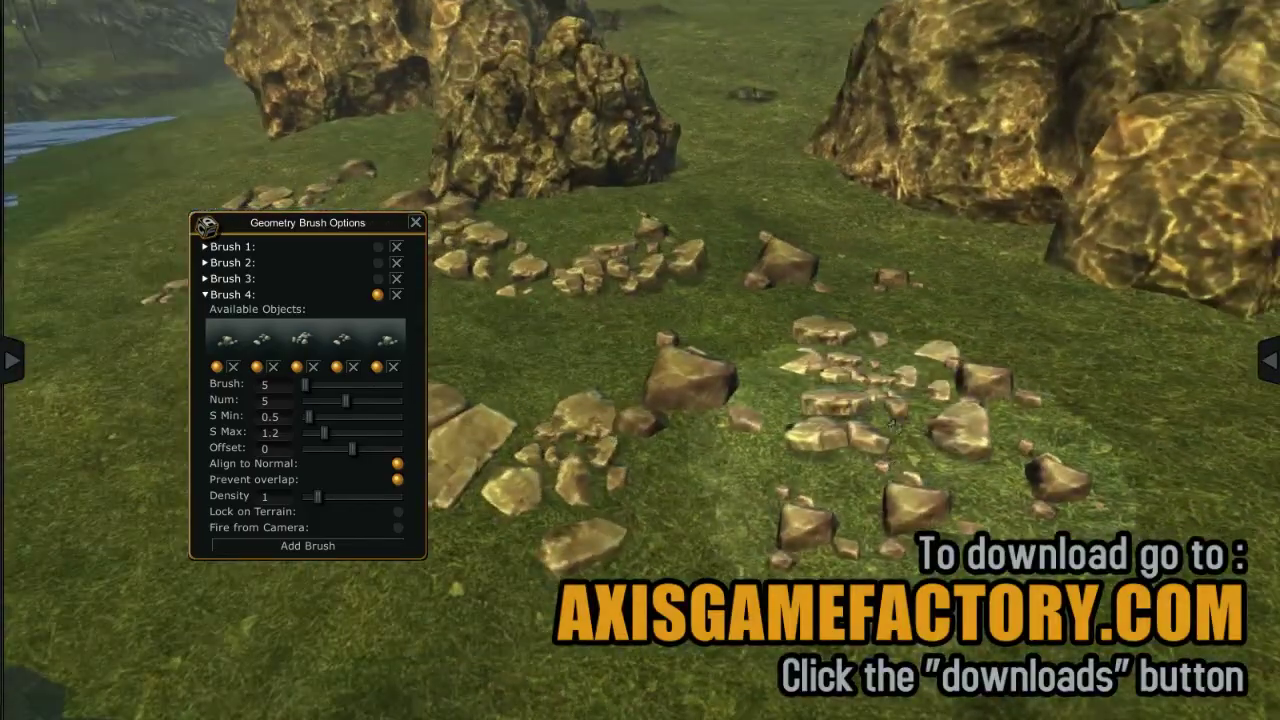
{"action": "key", "text": "ctrl+z"}
{"action": "key", "text": "ctrl+z"}
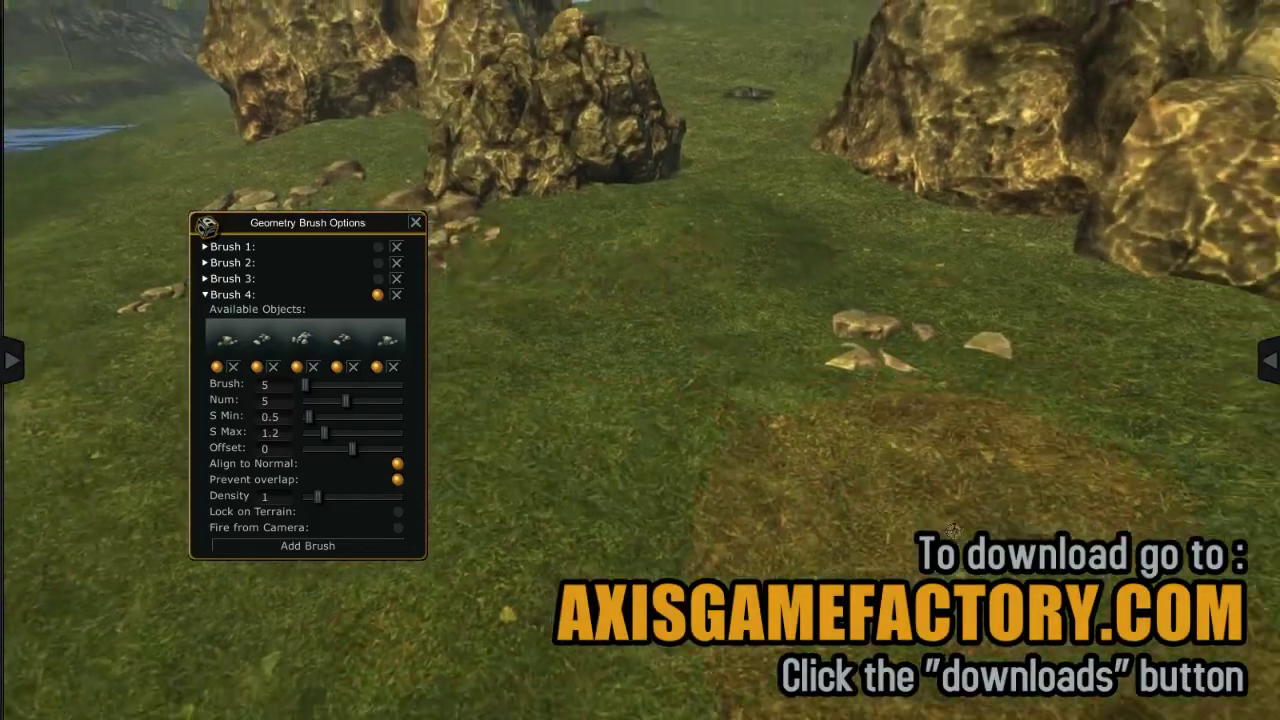
{"action": "key", "text": "s"}
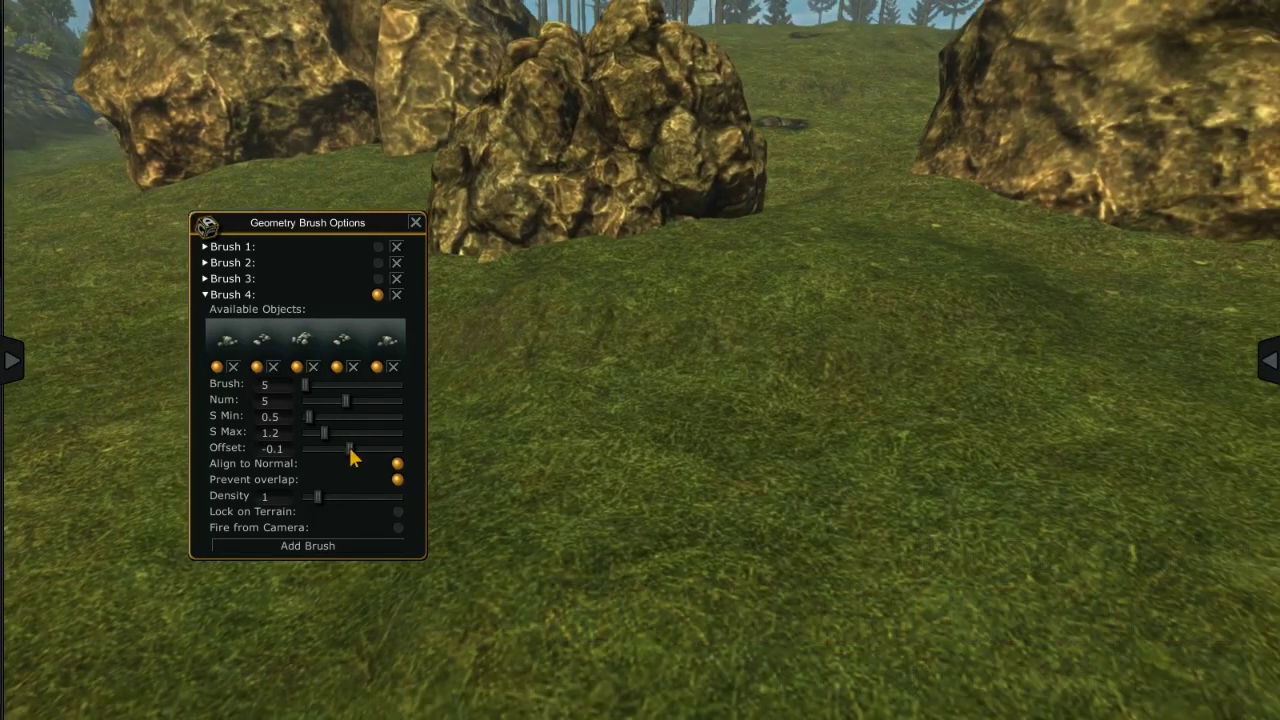
{"action": "left_click_drag", "start_coordinate": [344, 448], "coordinate": [349, 449]}
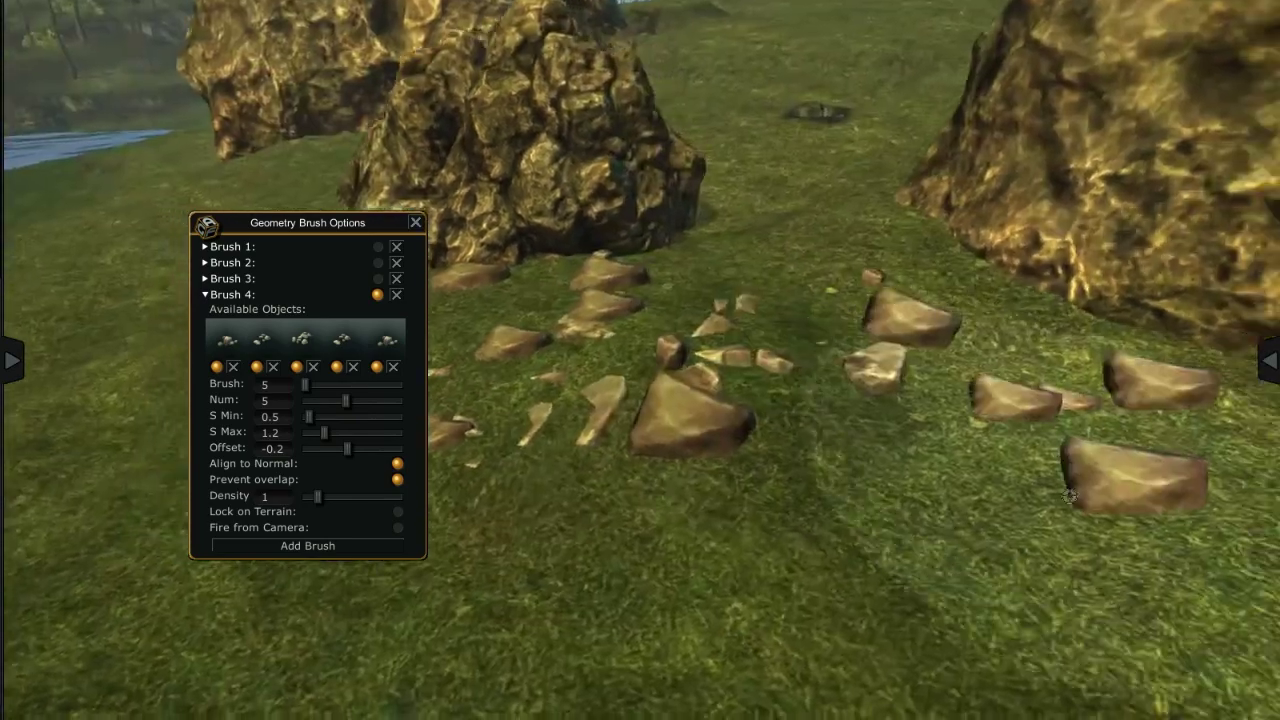
{"action": "key", "text": "w"}
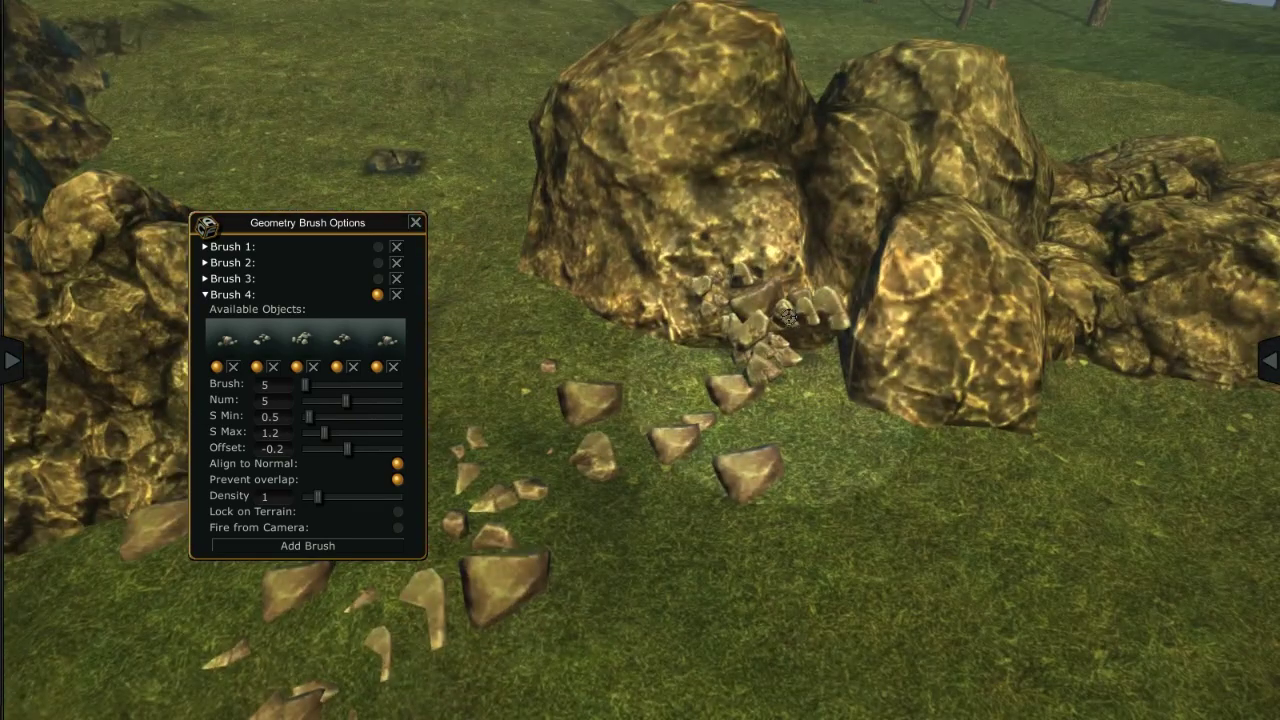
{"action": "key", "text": "s"}
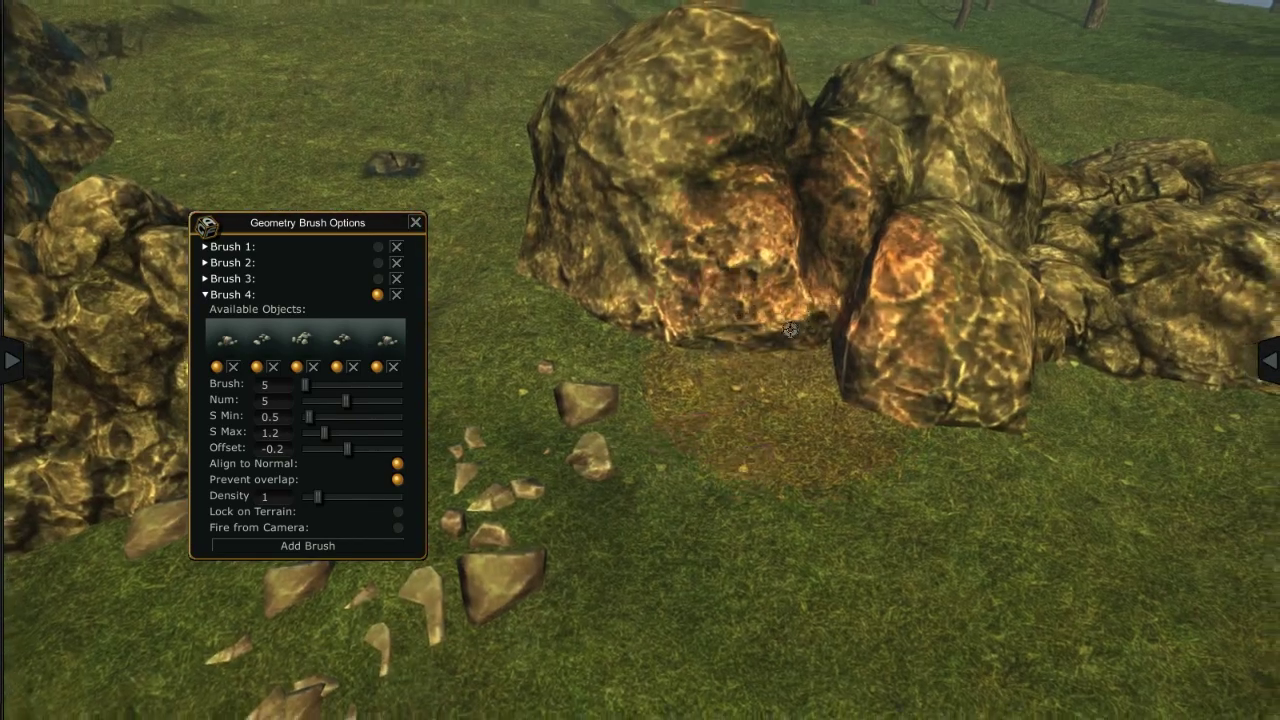
Lock the stones onto the terrain and scatter them across the hillsides near the water
{"action": "left_click", "coordinate": [397, 513]}
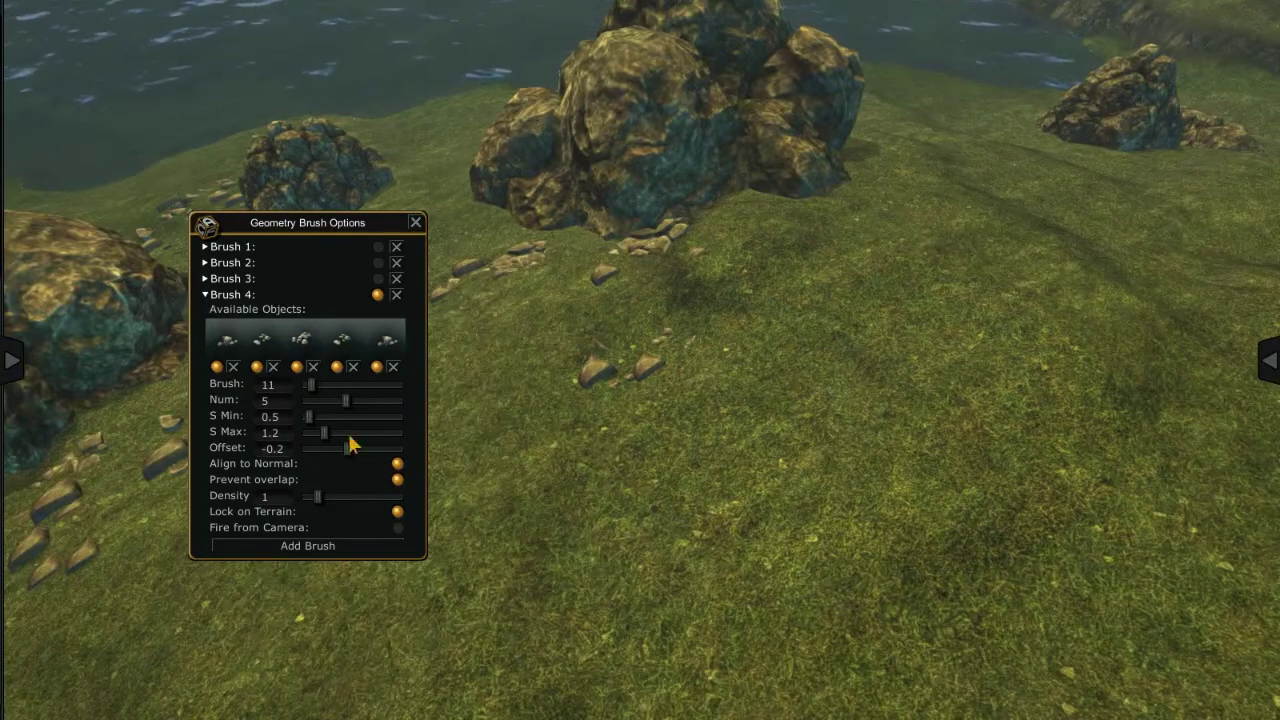
{"action": "right_click_drag", "start_coordinate": [940, 326], "coordinate": [1000, 466]}
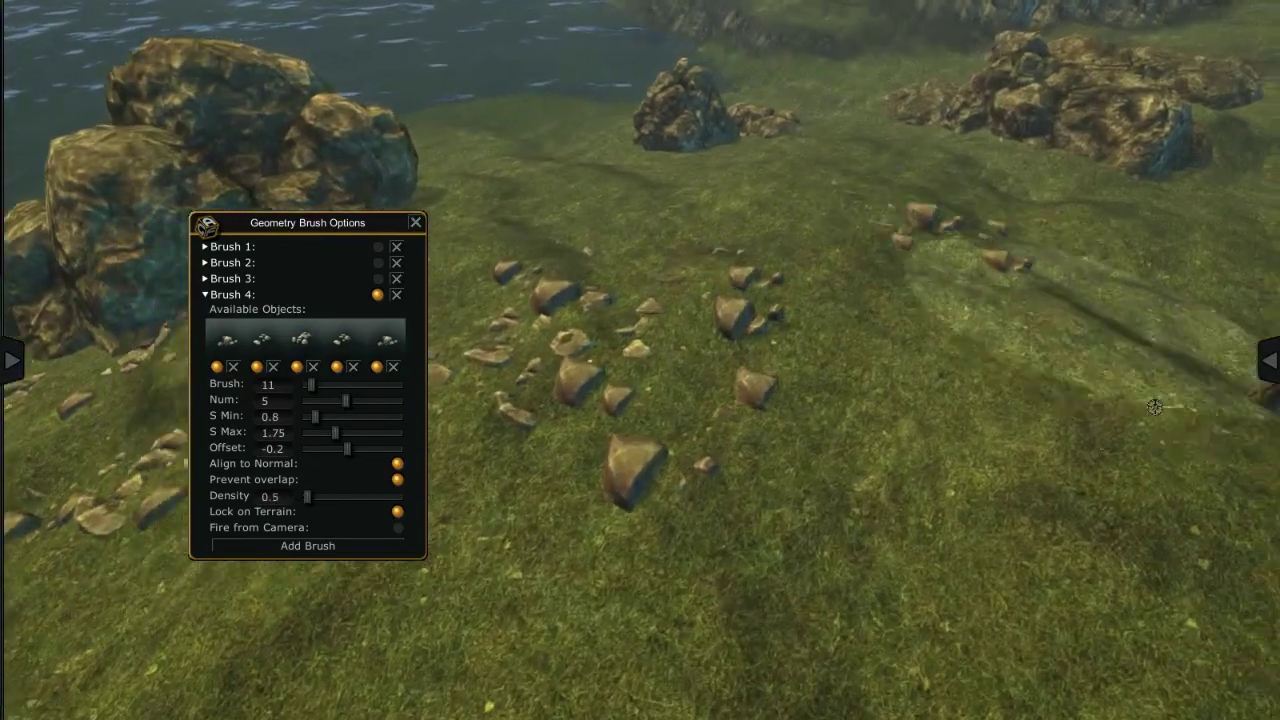
{"action": "right_click_drag", "start_coordinate": [310, 503], "coordinate": [762, 464]}
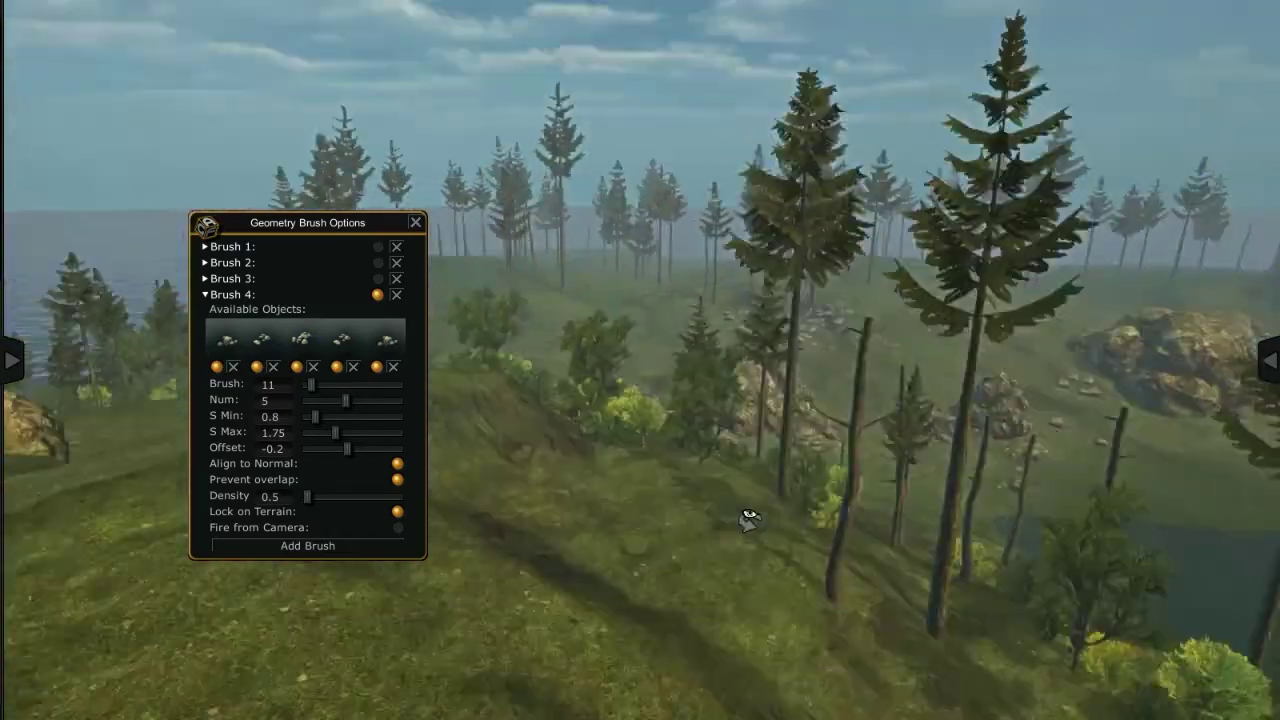
{"action": "right_click_drag", "start_coordinate": [748, 518], "coordinate": [1127, 529]}
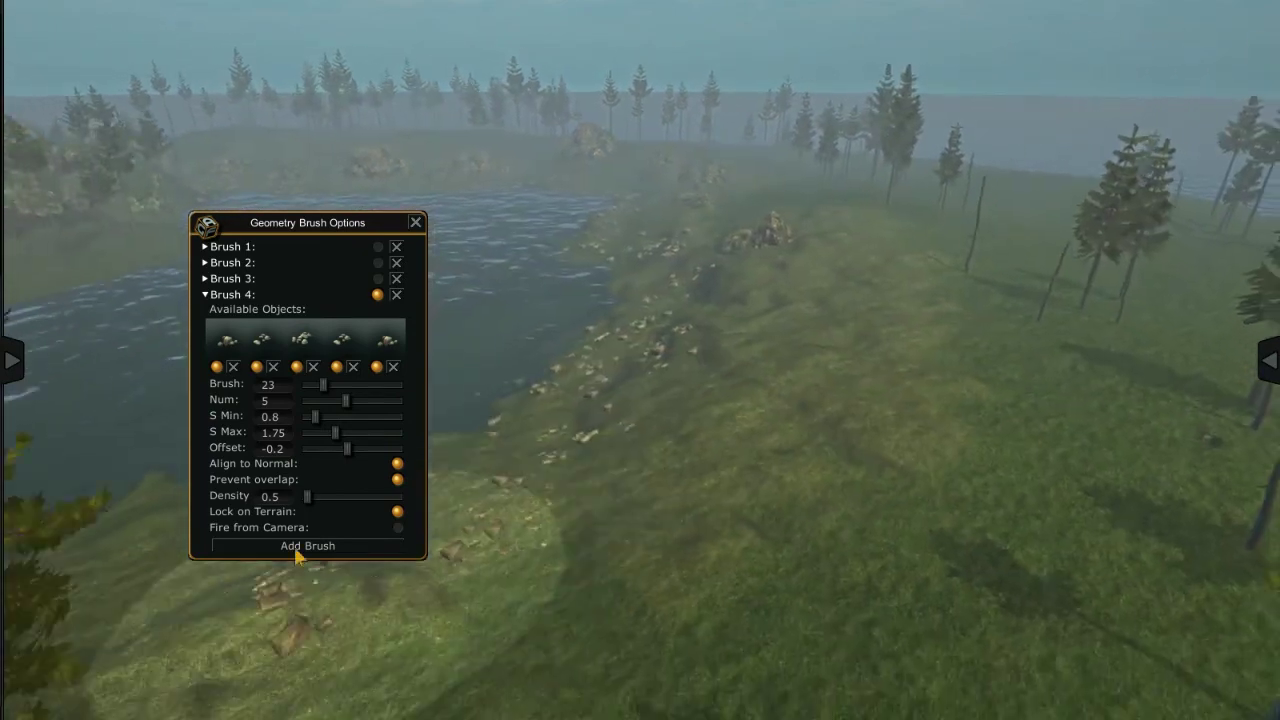
{"action": "right_click_drag", "start_coordinate": [616, 453], "coordinate": [862, 428]}
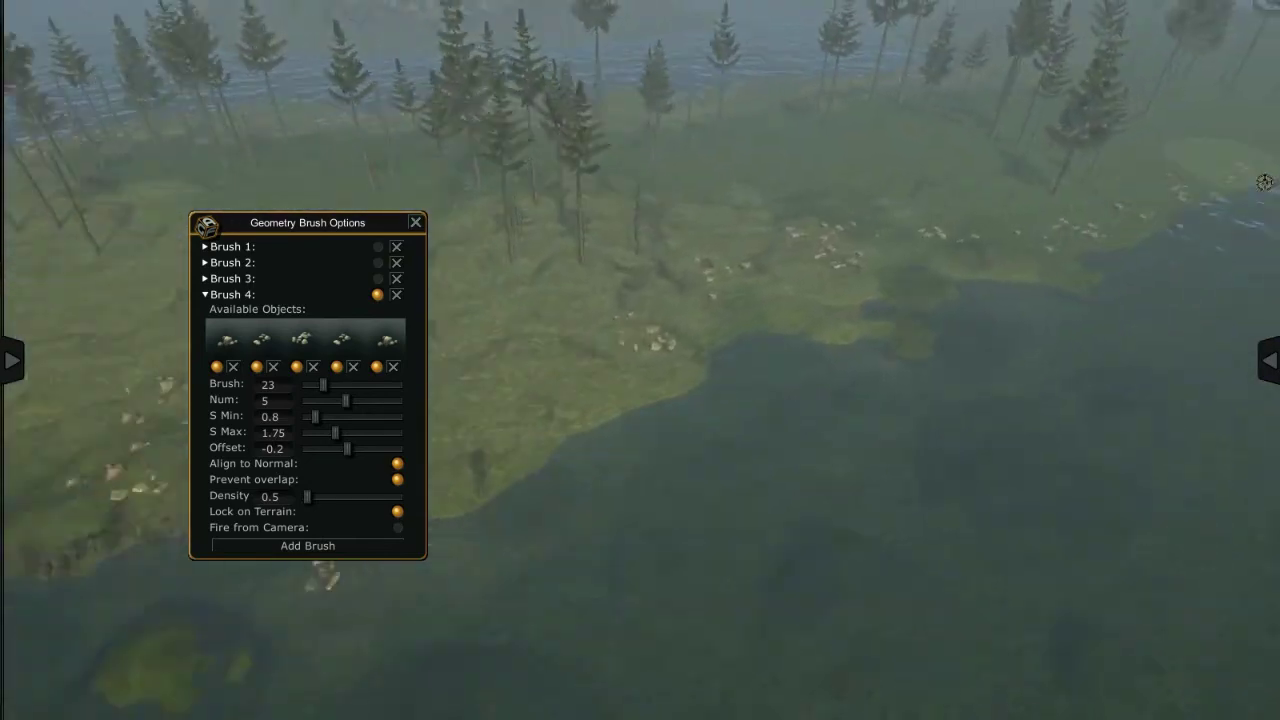
{"action": "right_click_drag", "start_coordinate": [1218, 189], "coordinate": [812, 390]}
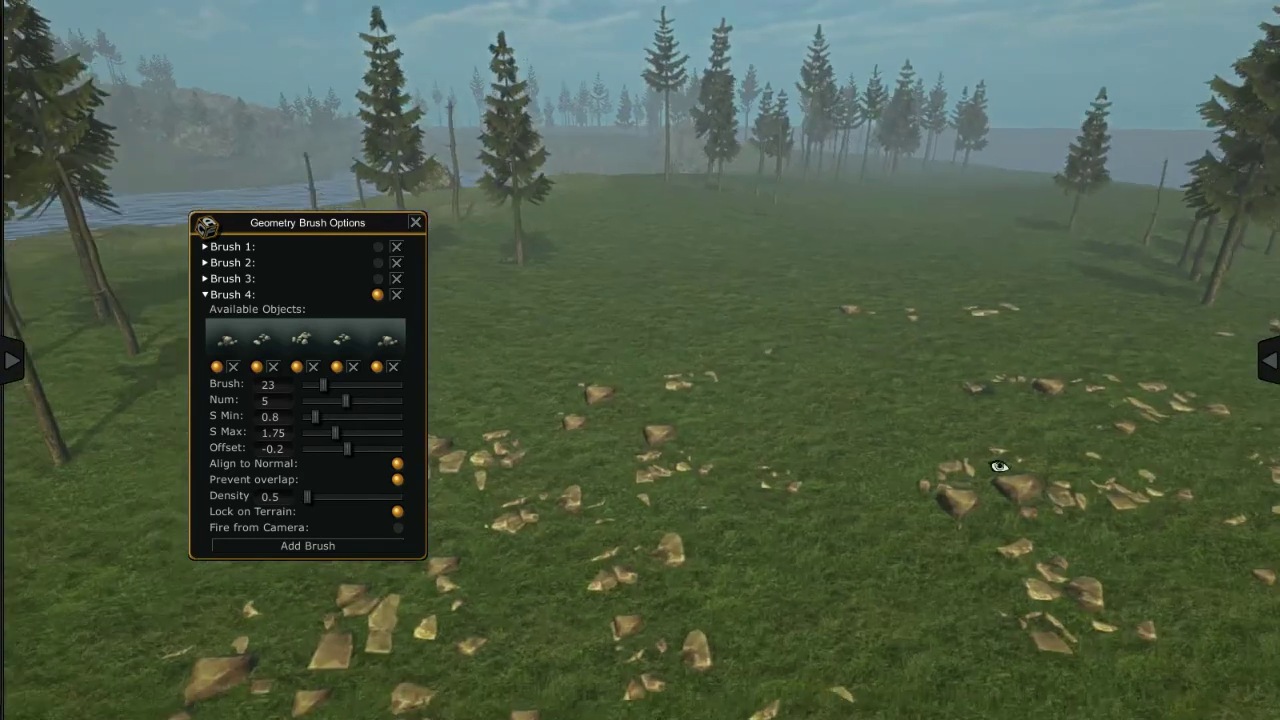
{"action": "right_click_drag", "start_coordinate": [812, 390], "coordinate": [718, 371]}
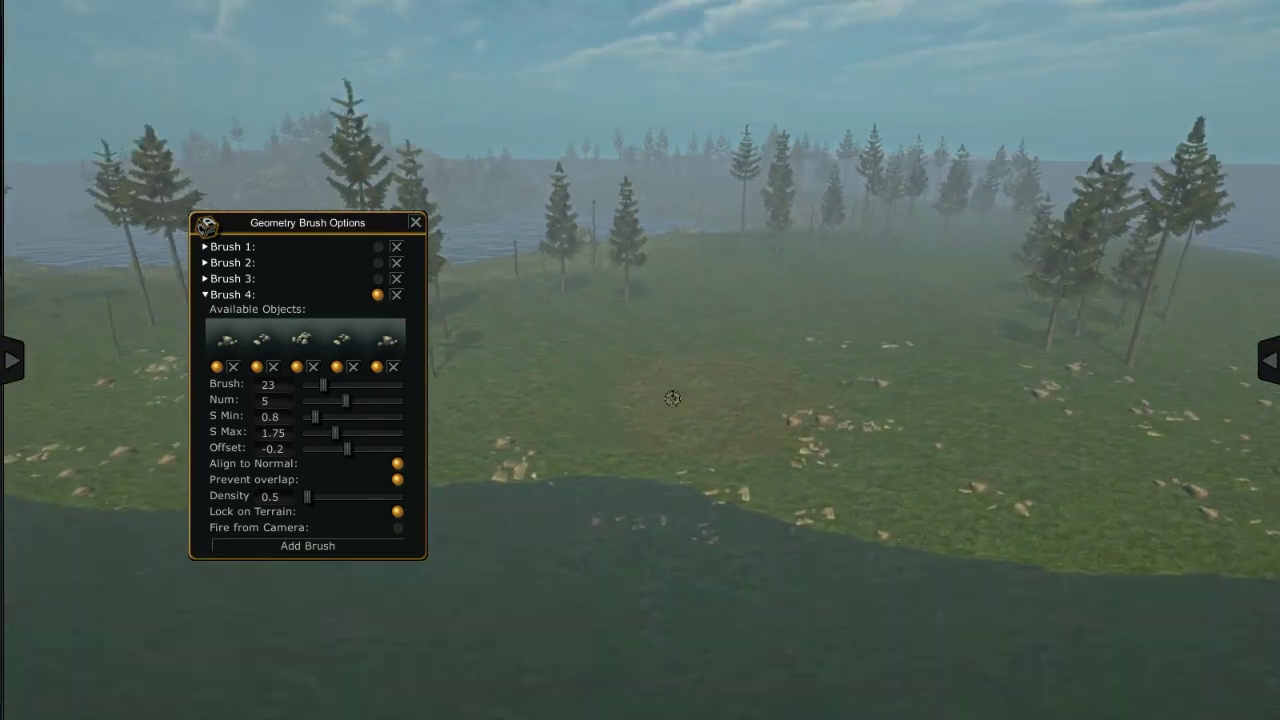
{"action": "key", "text": "w"}
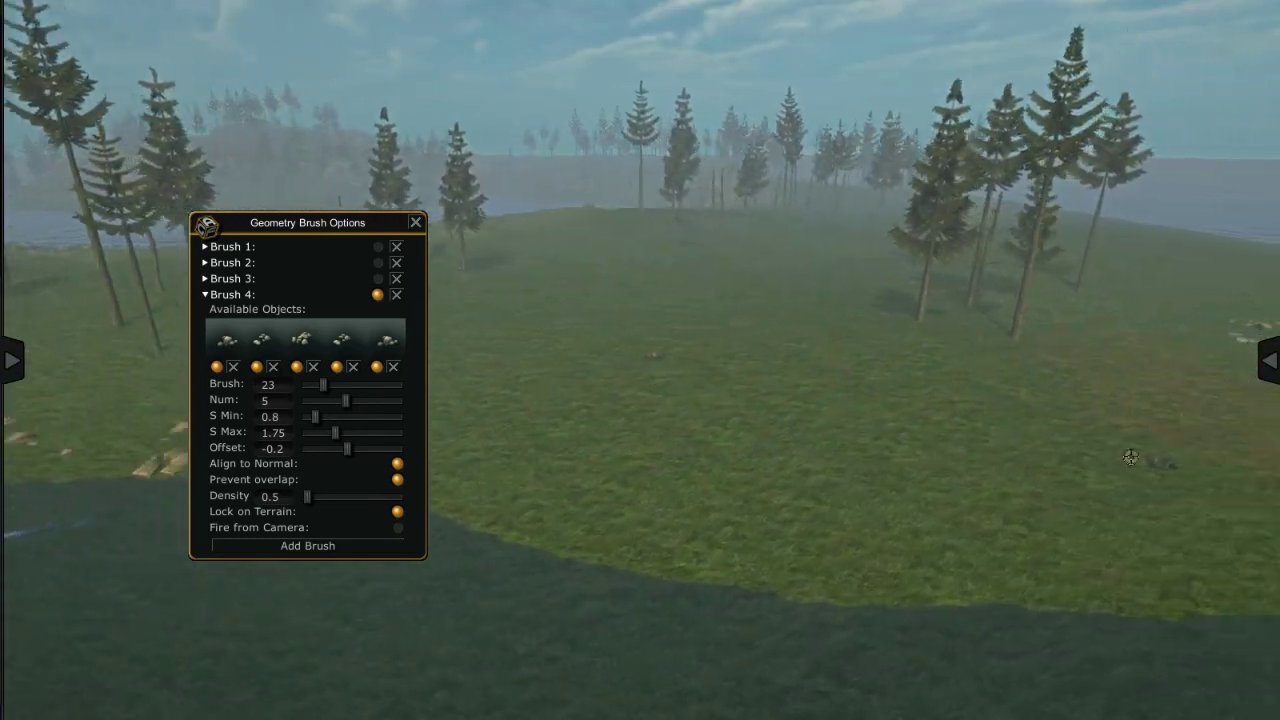
{"action": "right_click_drag", "start_coordinate": [1130, 457], "coordinate": [743, 371]}
{"action": "scroll", "coordinate": [808, 330], "scroll_direction": "down", "scroll_amount": 5}
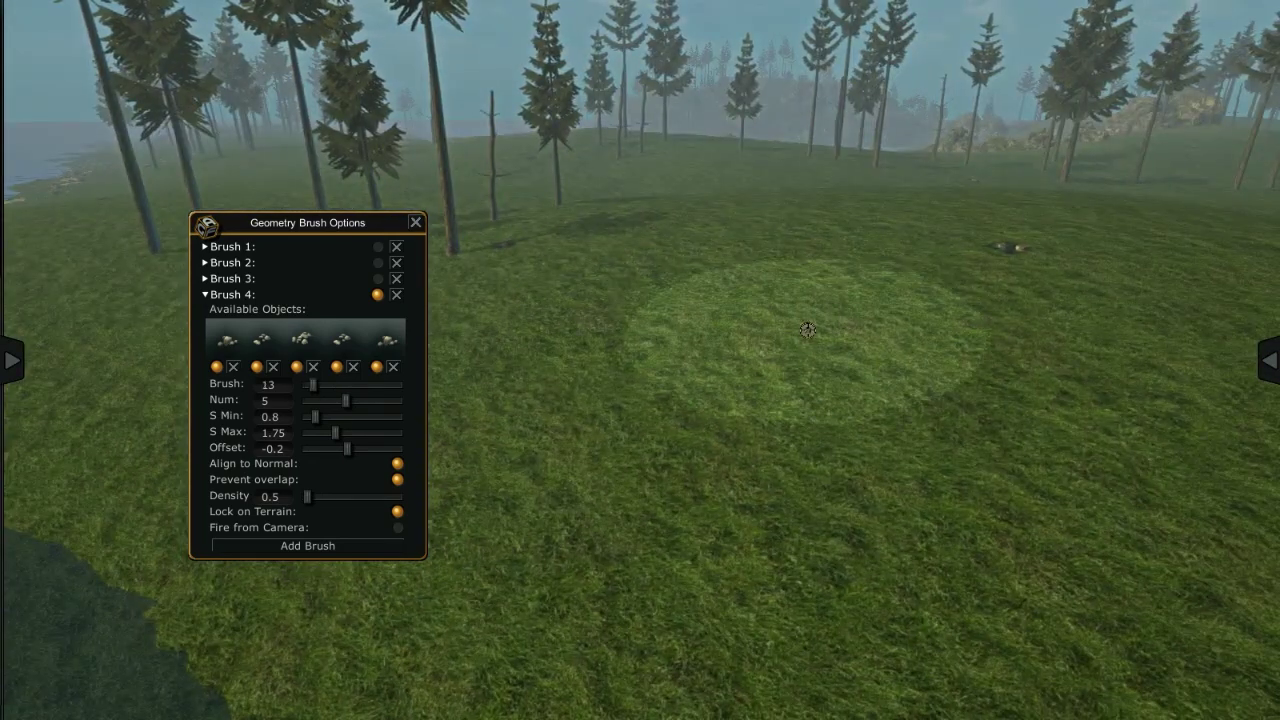
{"action": "left_click", "coordinate": [788, 347]}
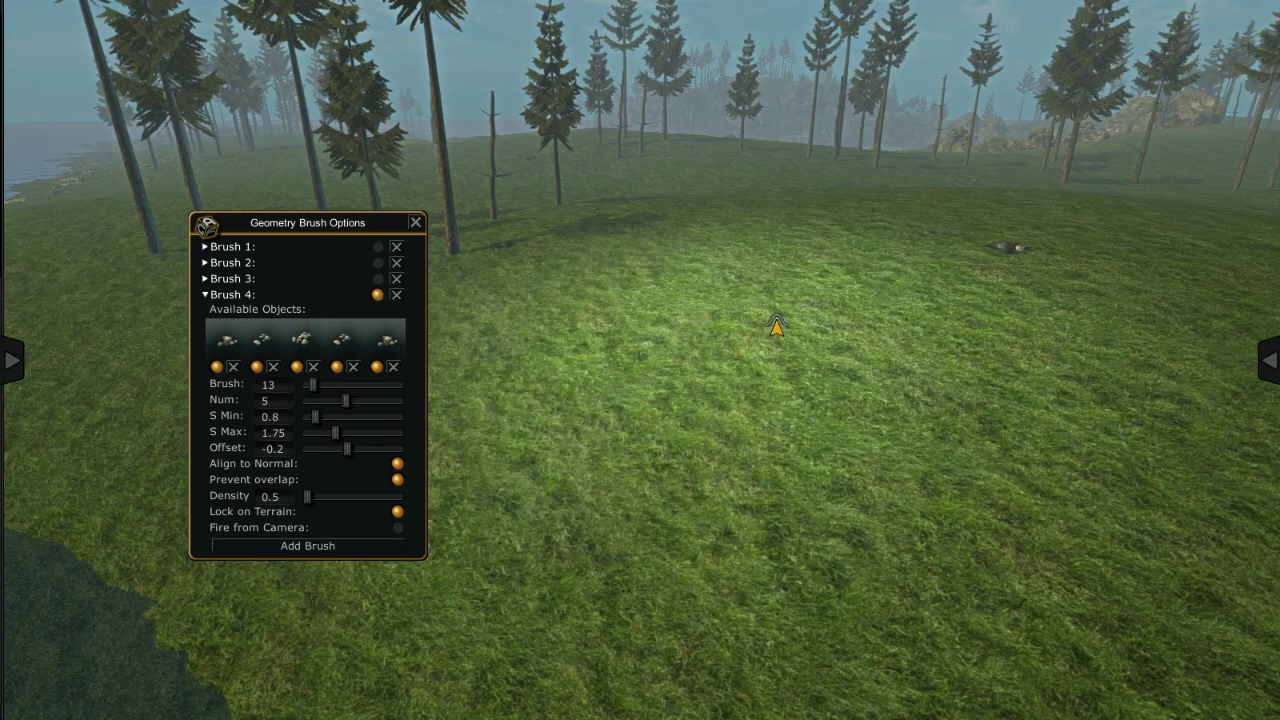
{"action": "left_click_drag", "start_coordinate": [340, 250], "coordinate": [640, 343]}
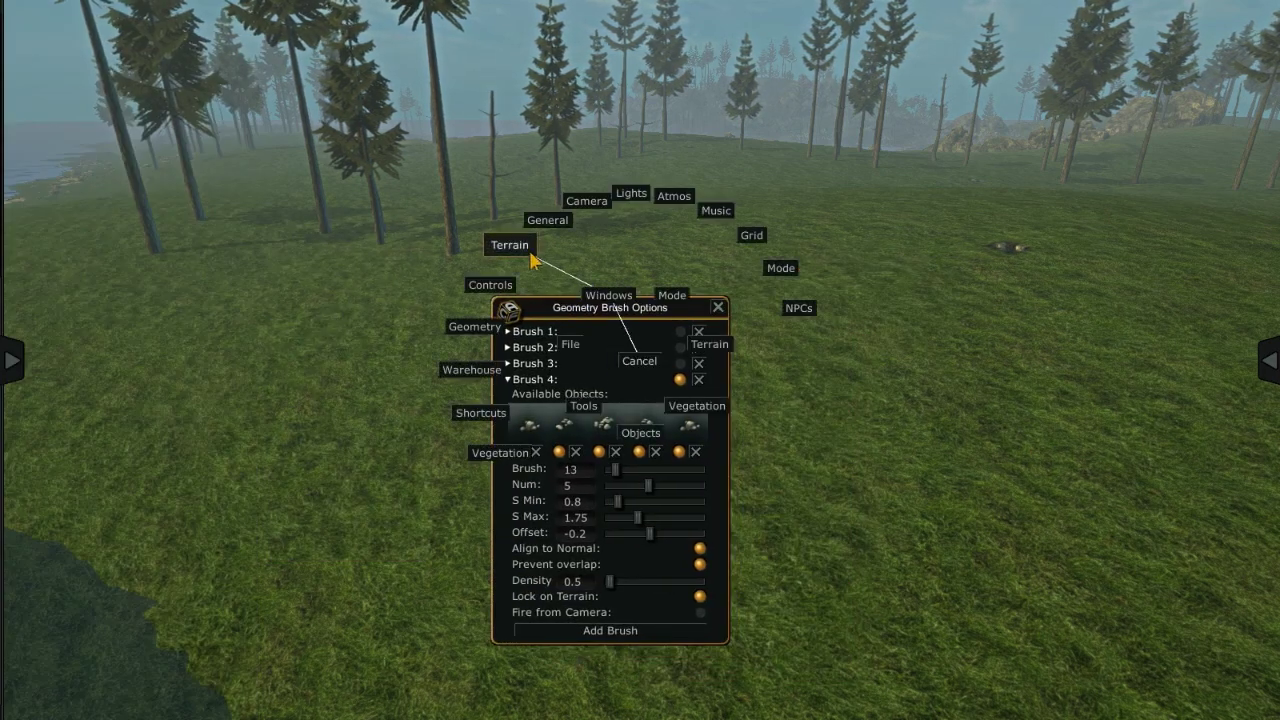
Paint a lighter grass patch with the soft Brush_20 shape at size 38
{"action": "left_click", "coordinate": [510, 246]}
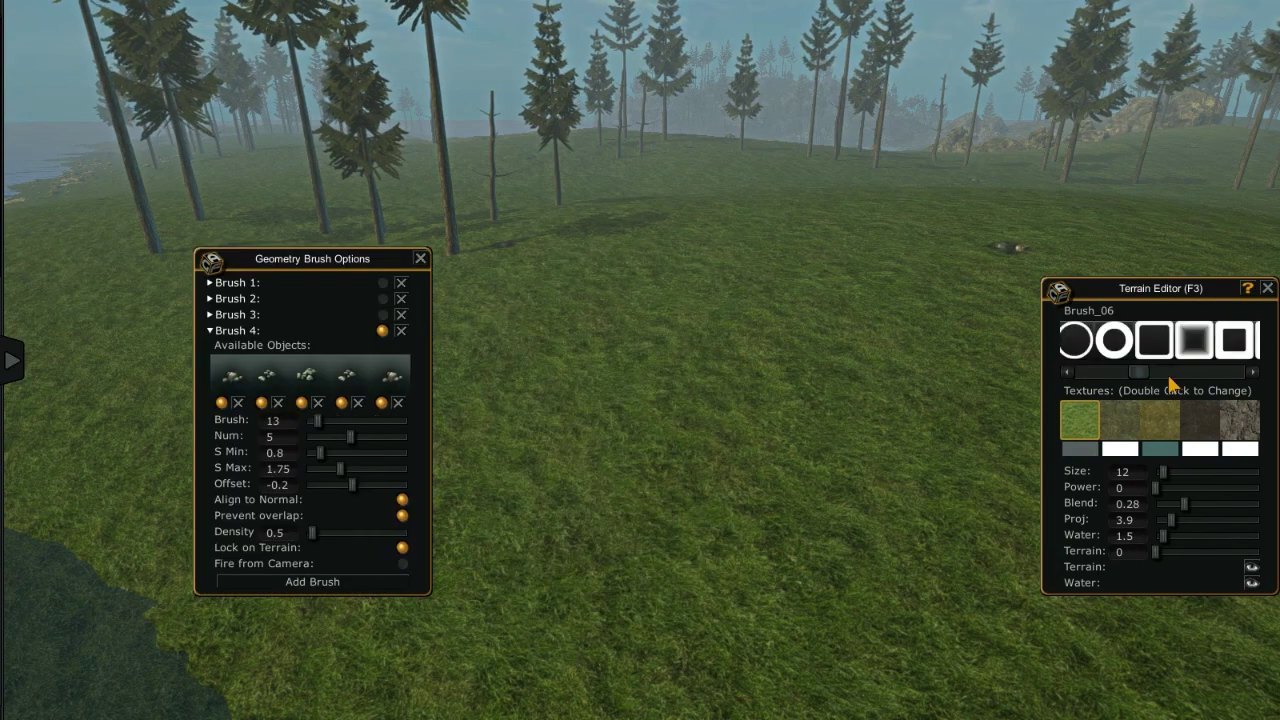
{"action": "left_click", "coordinate": [1147, 340]}
{"action": "left_click_drag", "start_coordinate": [780, 314], "coordinate": [826, 415]}
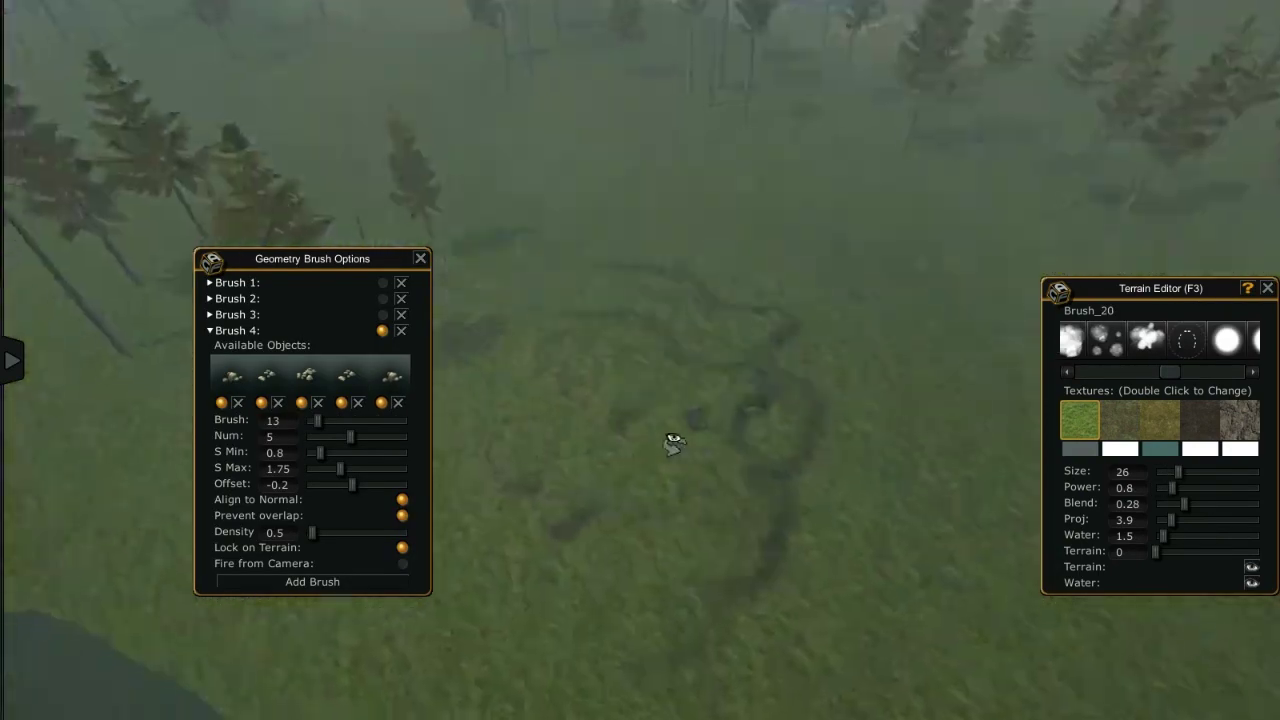
{"action": "left_click_drag", "start_coordinate": [671, 443], "coordinate": [691, 251]}
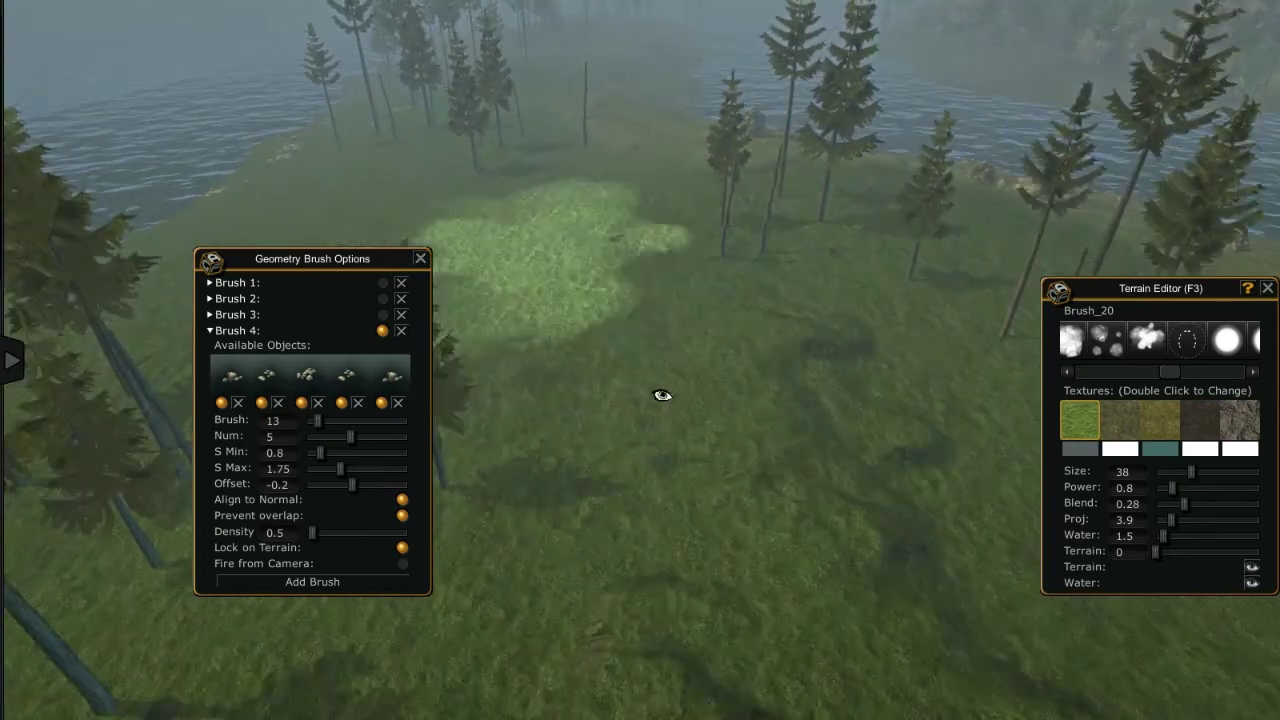
{"action": "mouse_move", "coordinate": [662, 395]}
{"action": "right_mouse_down"}
{"action": "mouse_move", "coordinate": [798, 270]}
{"action": "mouse_move", "coordinate": [641, 499]}
{"action": "right_mouse_up"}
Paint darker leaf-litter soil and low mounds across the grass with the second texture
{"action": "left_click", "coordinate": [1119, 419]}
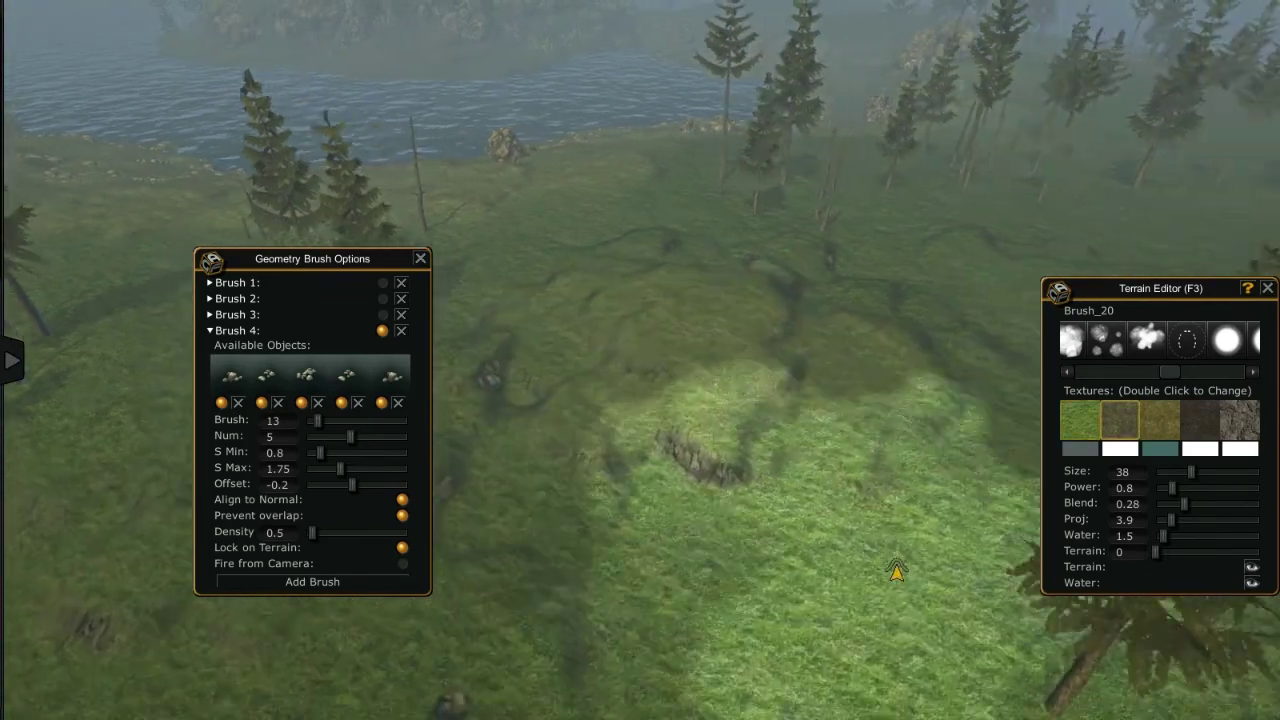
{"action": "mouse_move", "coordinate": [951, 551]}
{"action": "right_mouse_down"}
{"action": "mouse_move", "coordinate": [921, 482]}
{"action": "mouse_move", "coordinate": [621, 487]}
{"action": "mouse_move", "coordinate": [597, 316]}
{"action": "mouse_move", "coordinate": [395, 331]}
{"action": "right_mouse_up"}
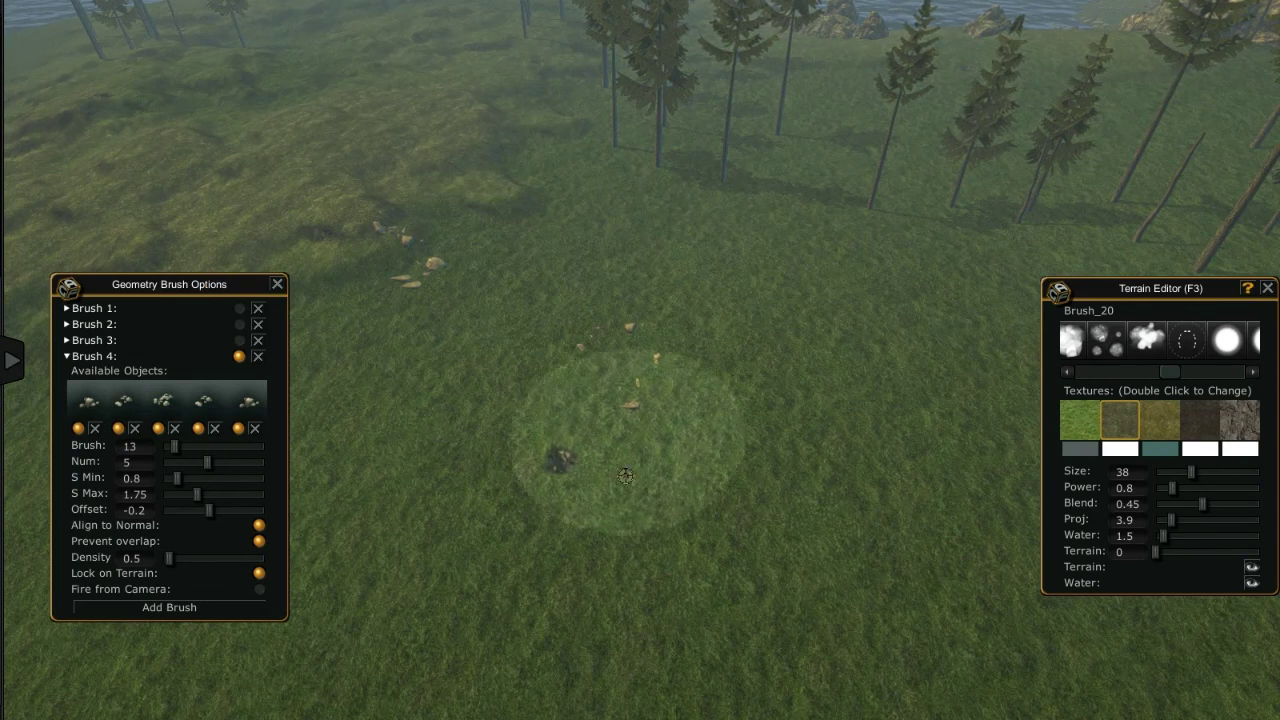
{"action": "left_click_drag", "start_coordinate": [625, 476], "coordinate": [742, 362]}
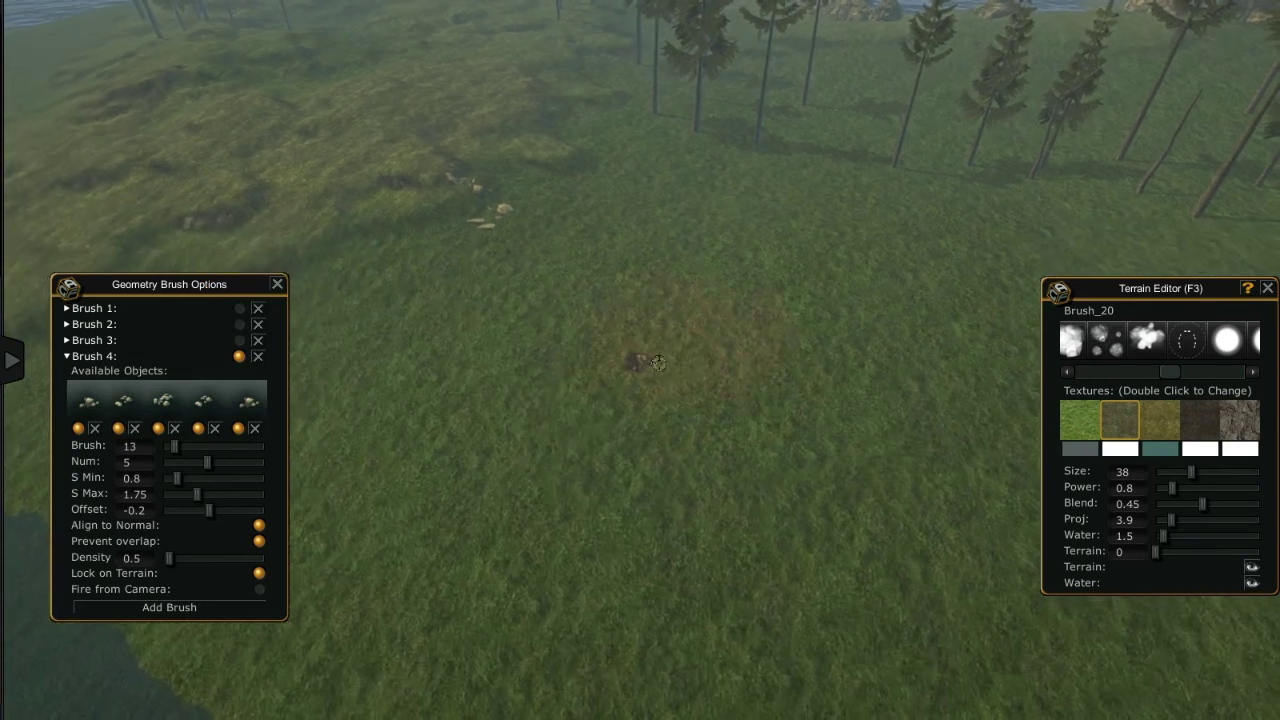
{"action": "left_click_drag", "start_coordinate": [915, 369], "coordinate": [786, 343]}
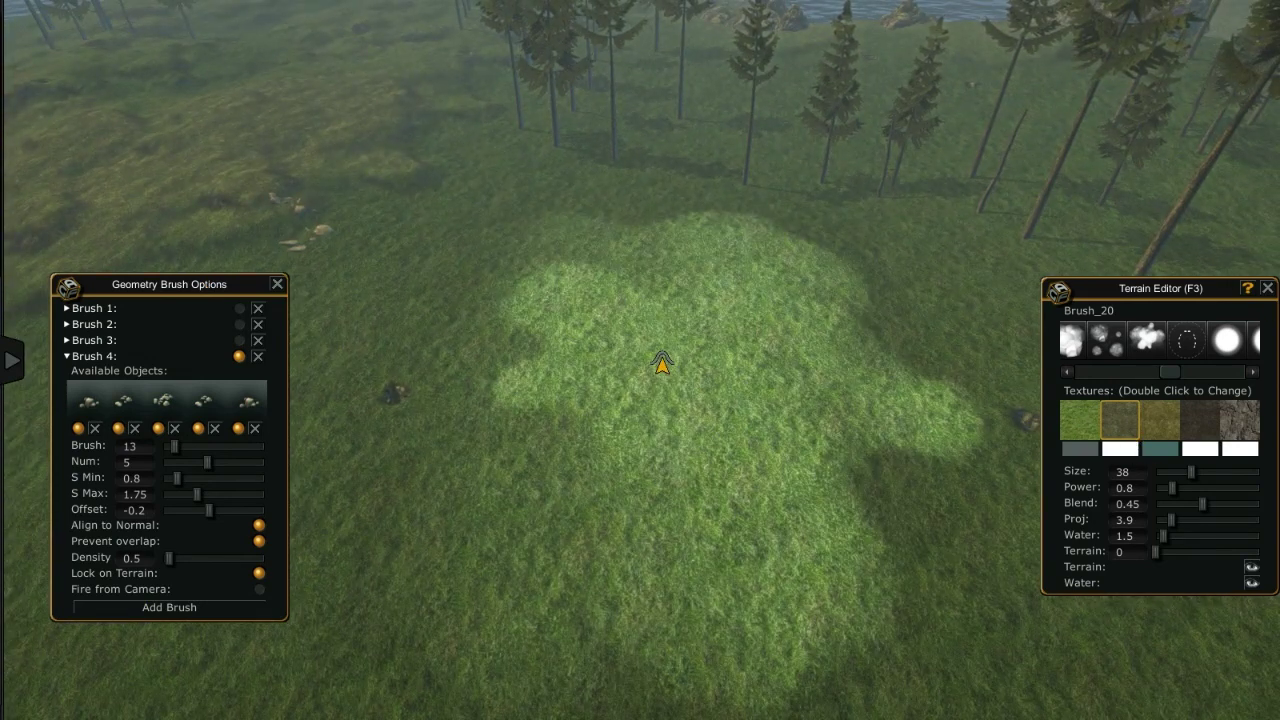
{"action": "left_click_drag", "start_coordinate": [559, 281], "coordinate": [918, 323]}
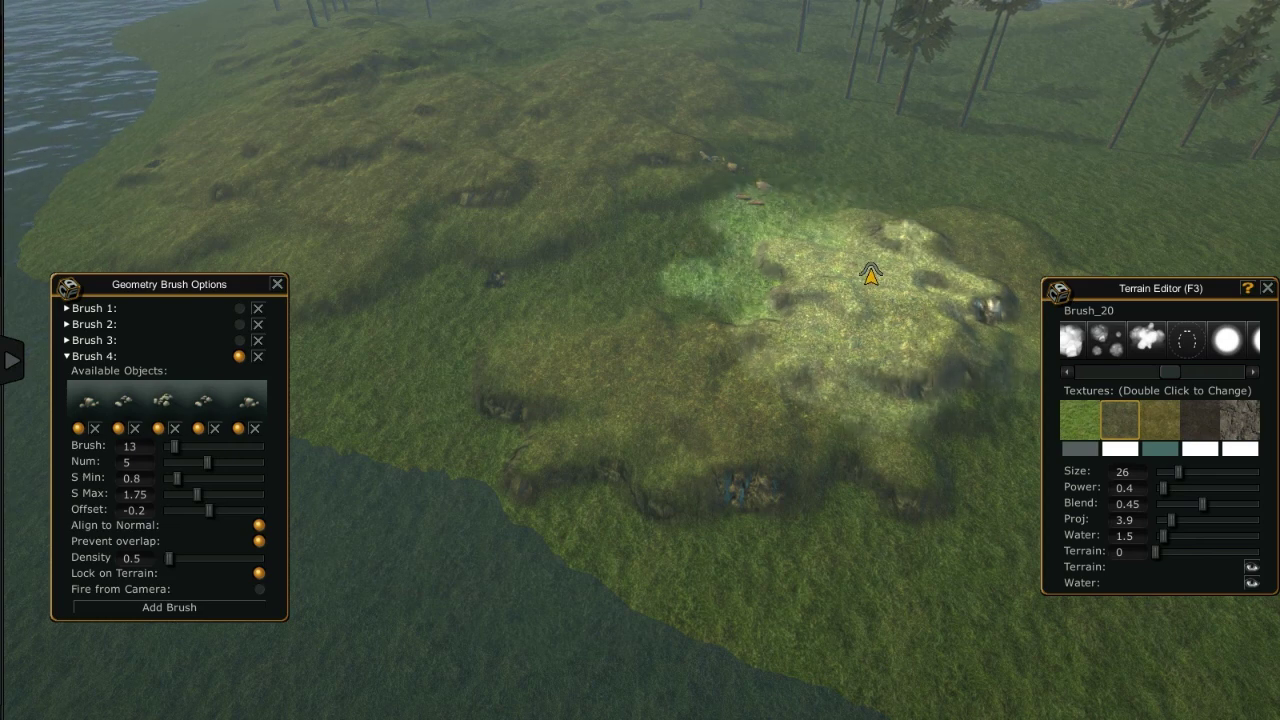
{"action": "right_click_drag", "start_coordinate": [836, 275], "coordinate": [509, 587]}
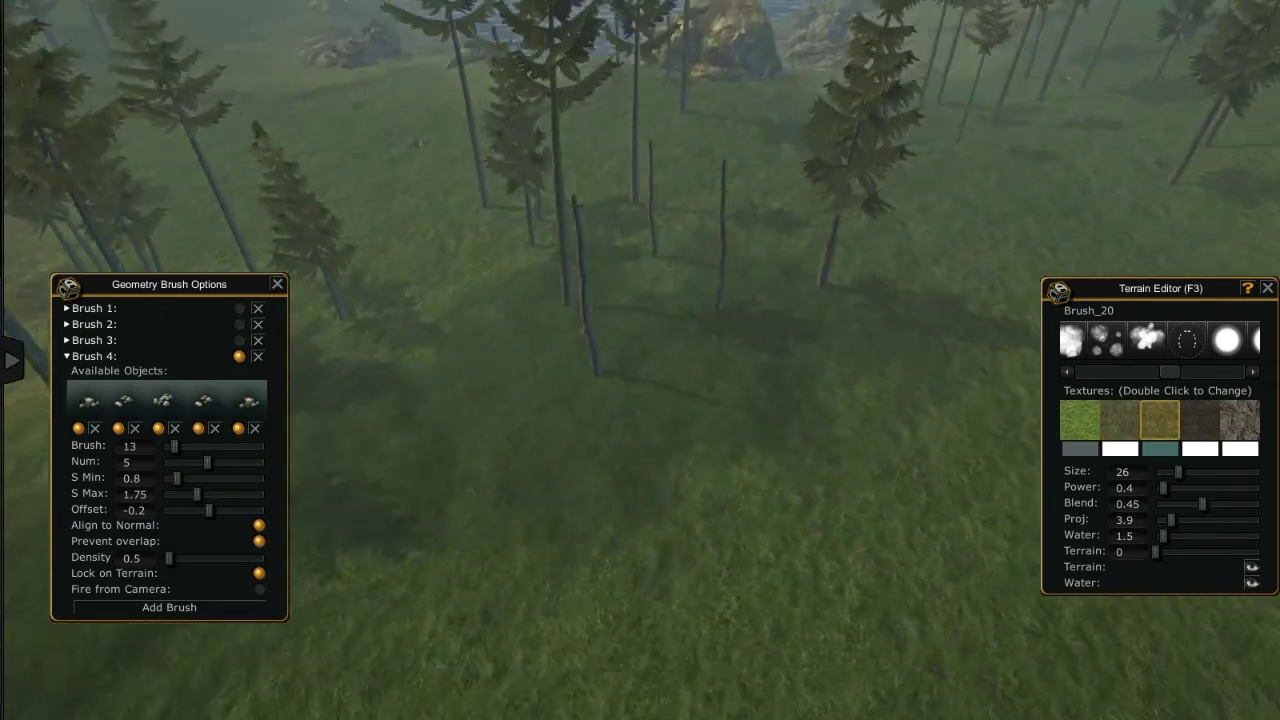
Reselect the second terrain texture and add an empty fifth geometry brush
{"action": "left_click", "coordinate": [1121, 425]}
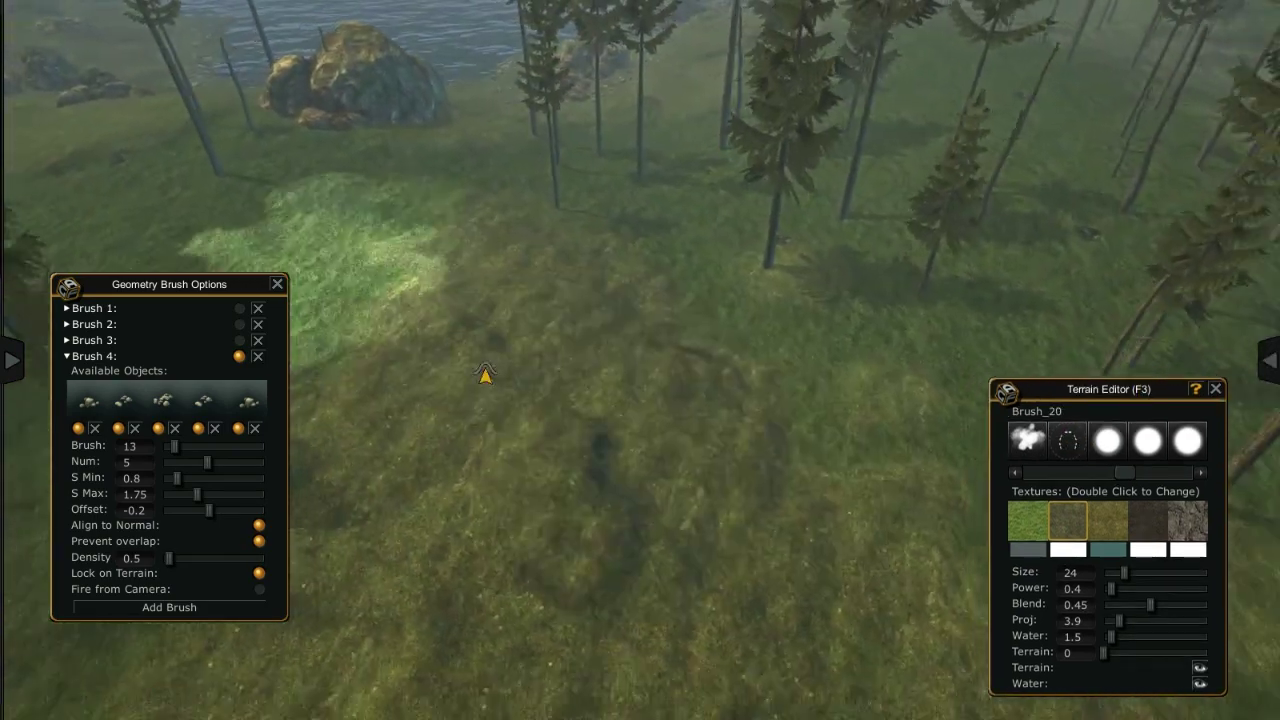
{"action": "key", "text": "Tab"}
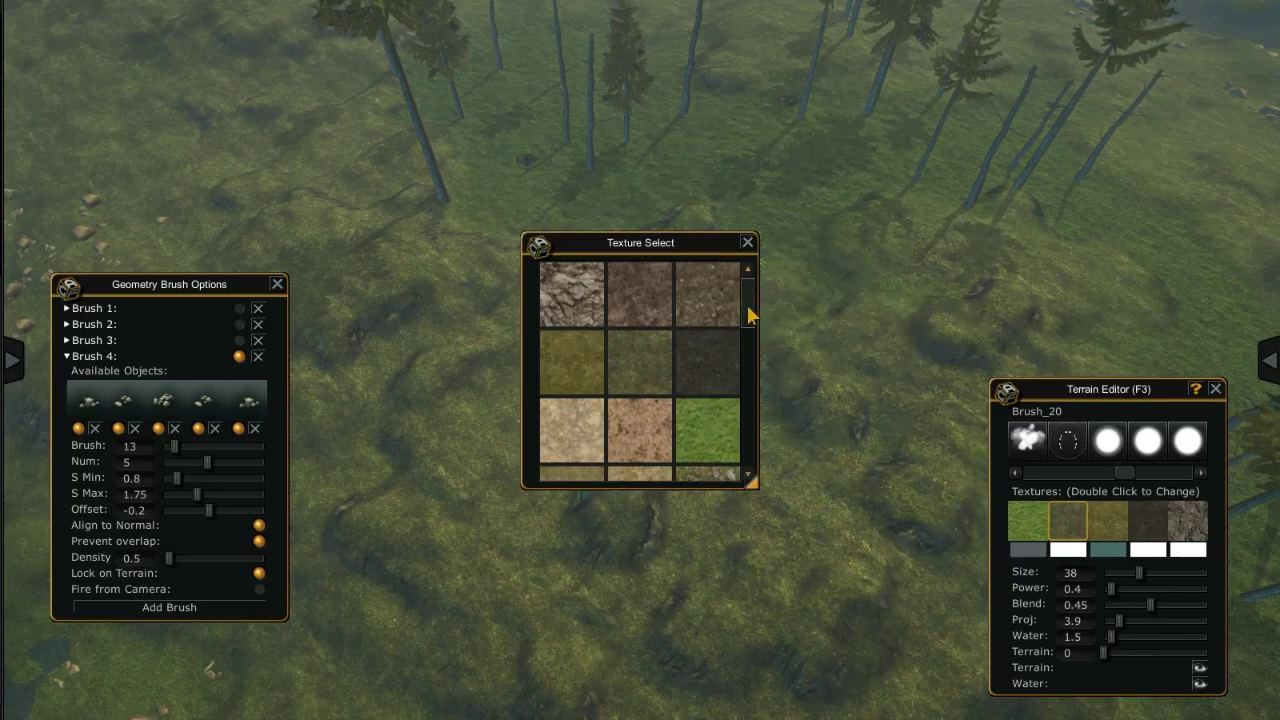
{"action": "key", "text": "Escape"}
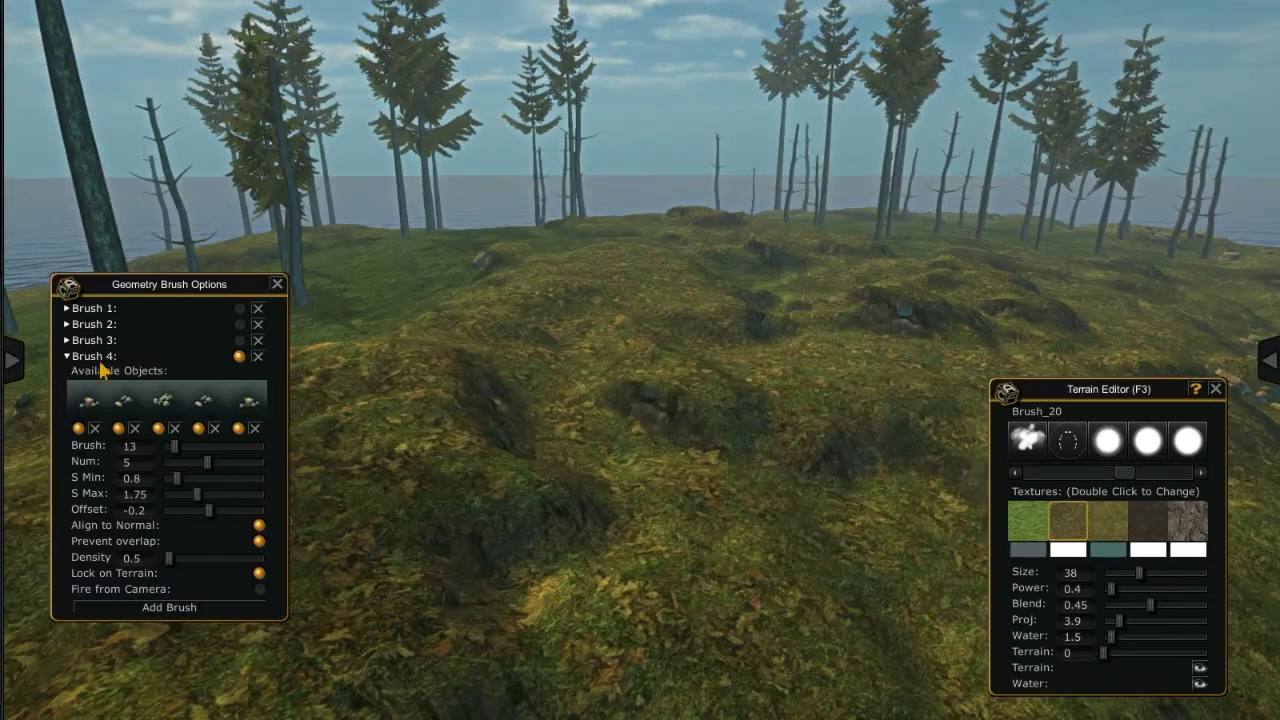
{"action": "left_click", "coordinate": [169, 607]}
{"action": "key", "text": "F1"}
Load A_Beech_01 from the Vegitation Trees Autumn collection into Brush 5
{"action": "left_click_drag", "start_coordinate": [1220, 396], "coordinate": [812, 410]}
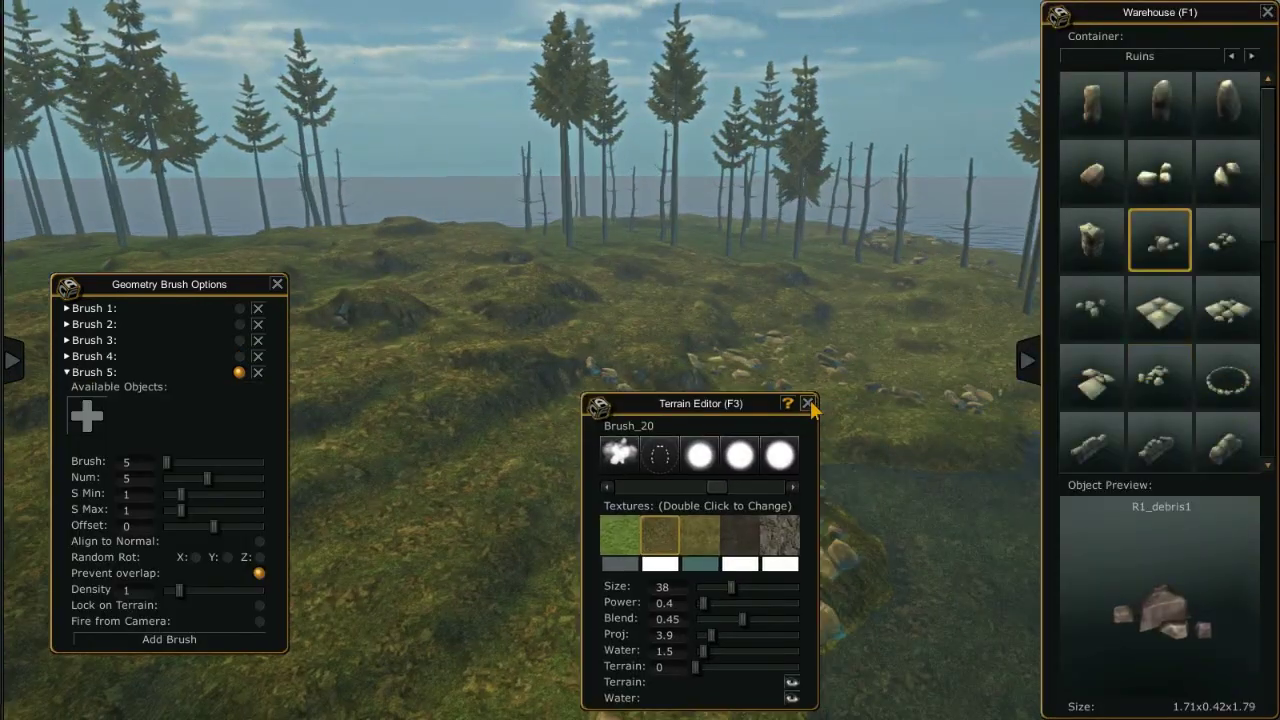
{"action": "left_click", "coordinate": [808, 403]}
{"action": "left_click", "coordinate": [1140, 56]}
{"action": "left_click", "coordinate": [1140, 611]}
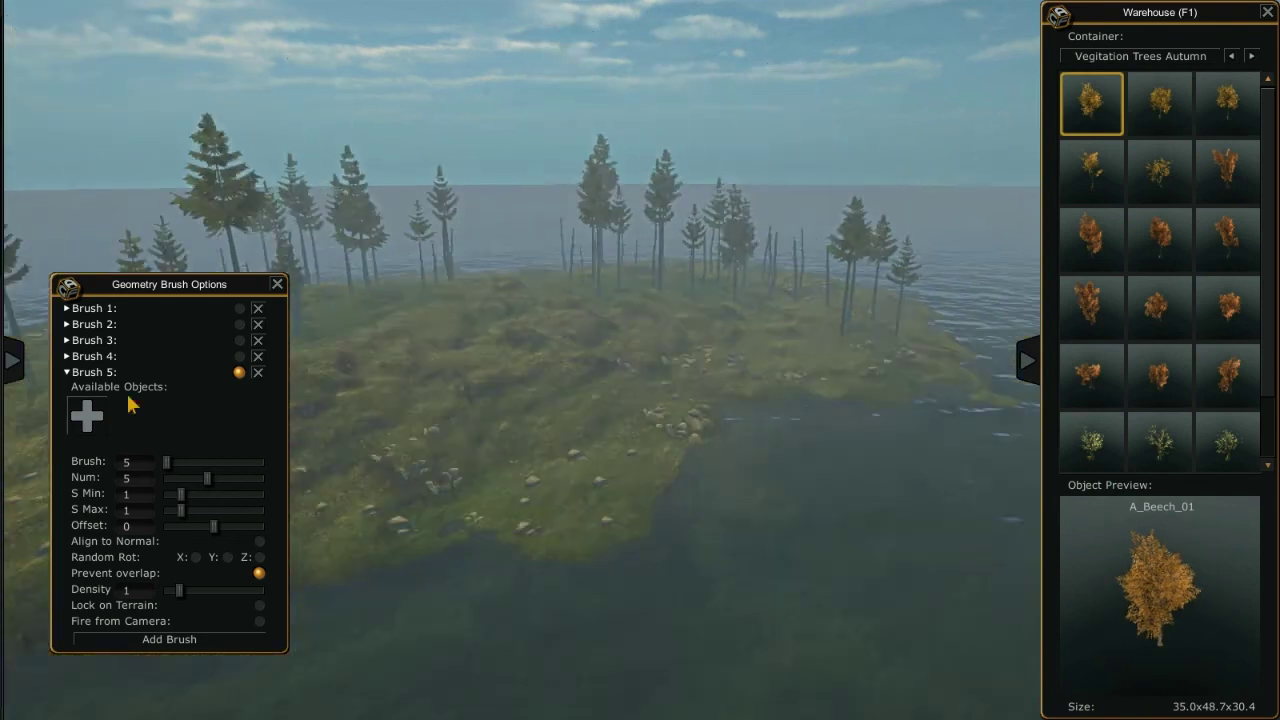
{"action": "left_click", "coordinate": [88, 413]}
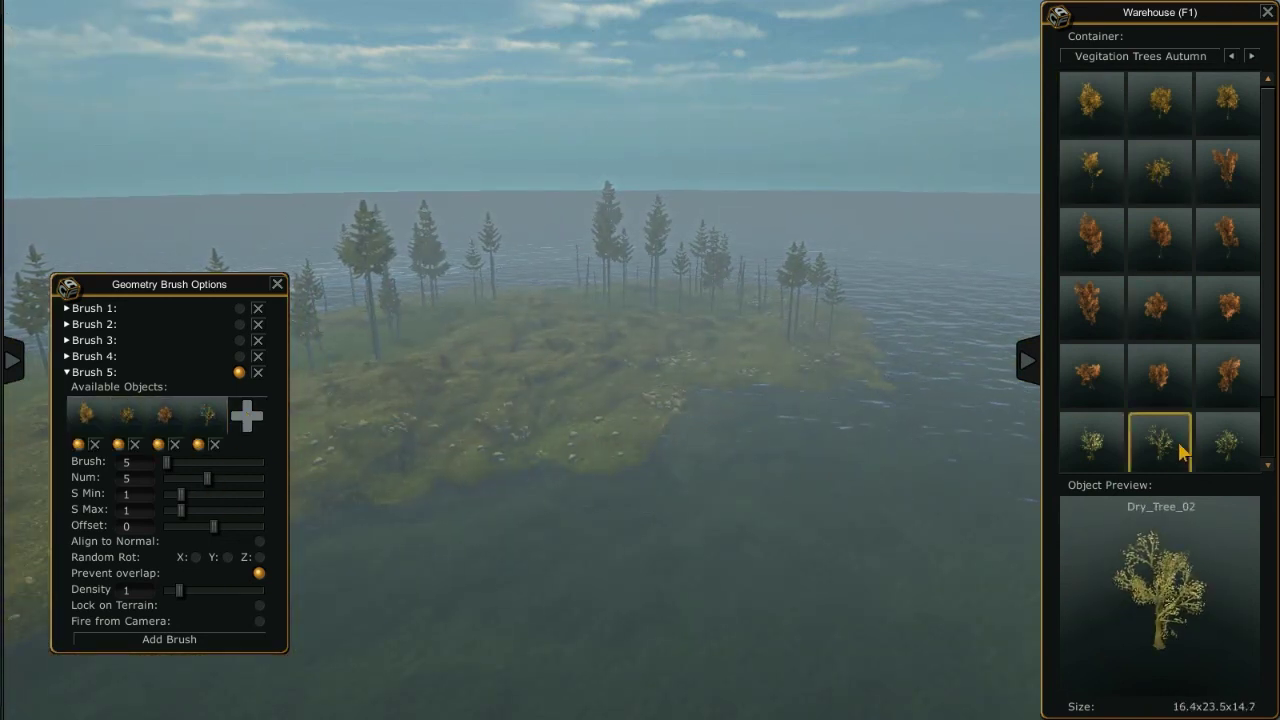
Set the autumn tree brush to size 21, density 0.6, and fewer trees per stroke
{"action": "scroll", "coordinate": [443, 429], "scroll_direction": "up", "scroll_amount": 5}
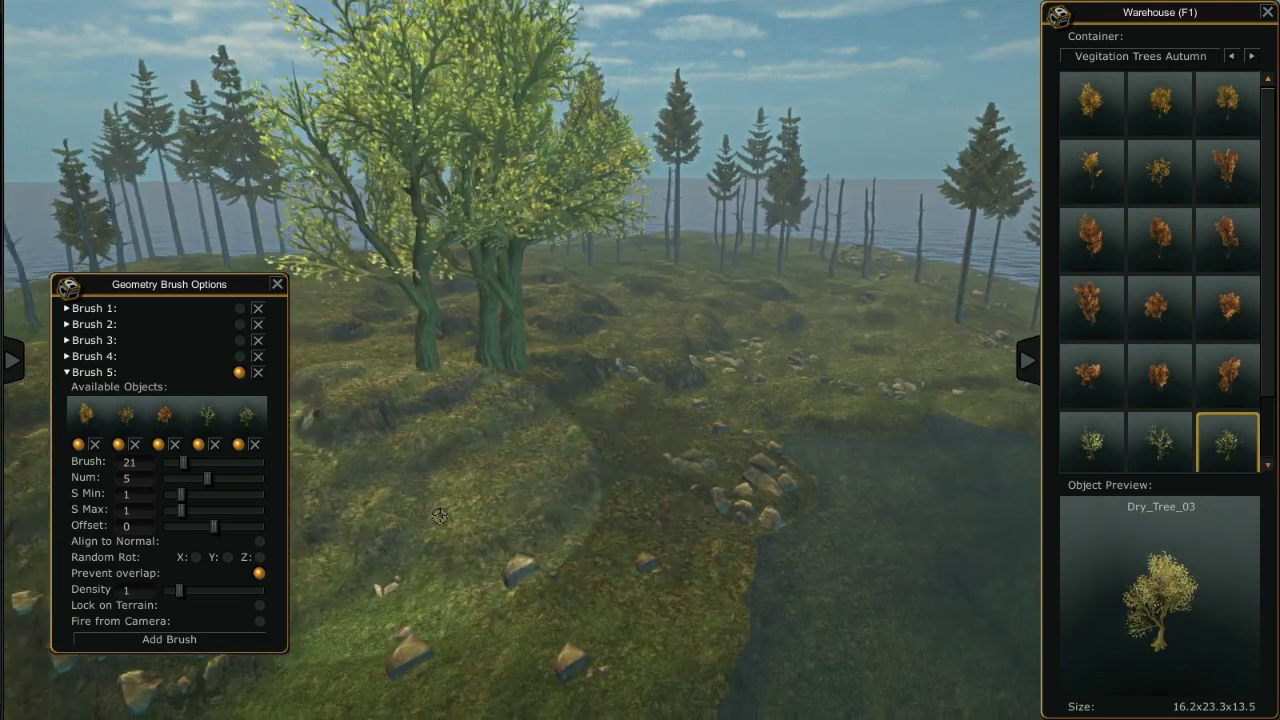
{"action": "mouse_move", "coordinate": [166, 462]}
{"action": "left_mouse_down"}
{"action": "mouse_move", "coordinate": [183, 462]}
{"action": "mouse_move", "coordinate": [167, 494]}
{"action": "left_mouse_up"}
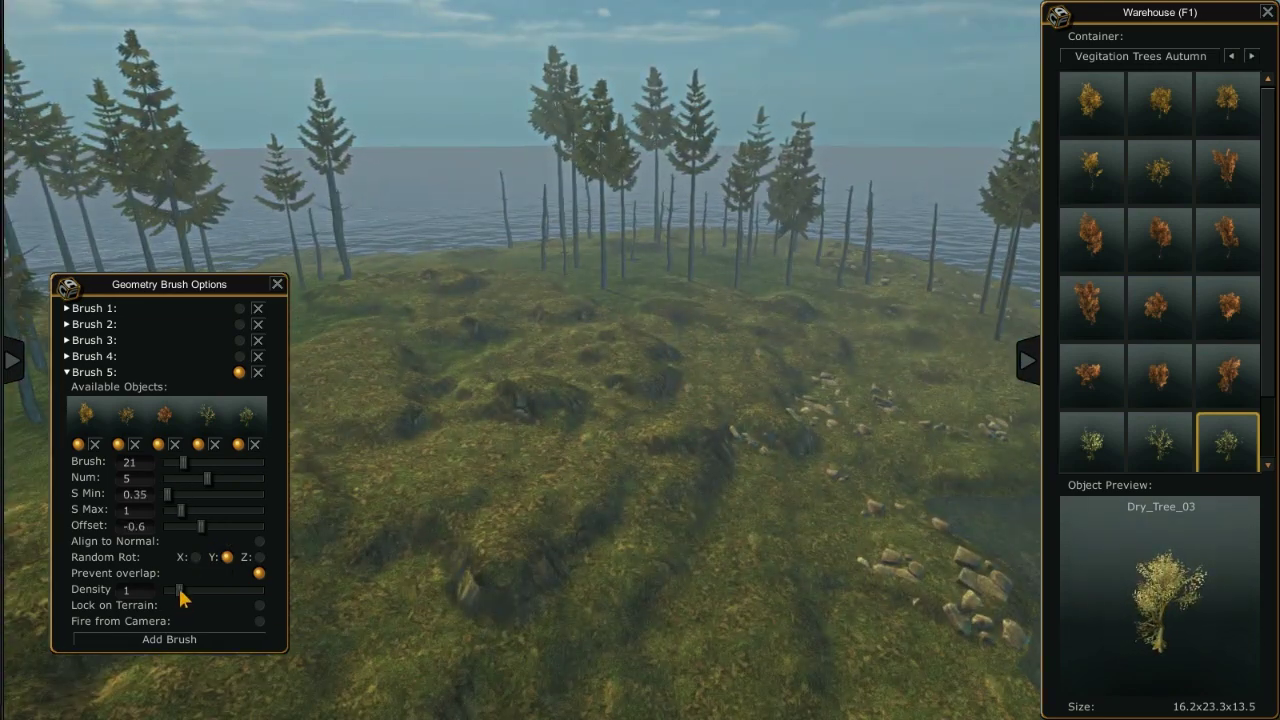
{"action": "left_click_drag", "start_coordinate": [183, 595], "coordinate": [173, 592]}
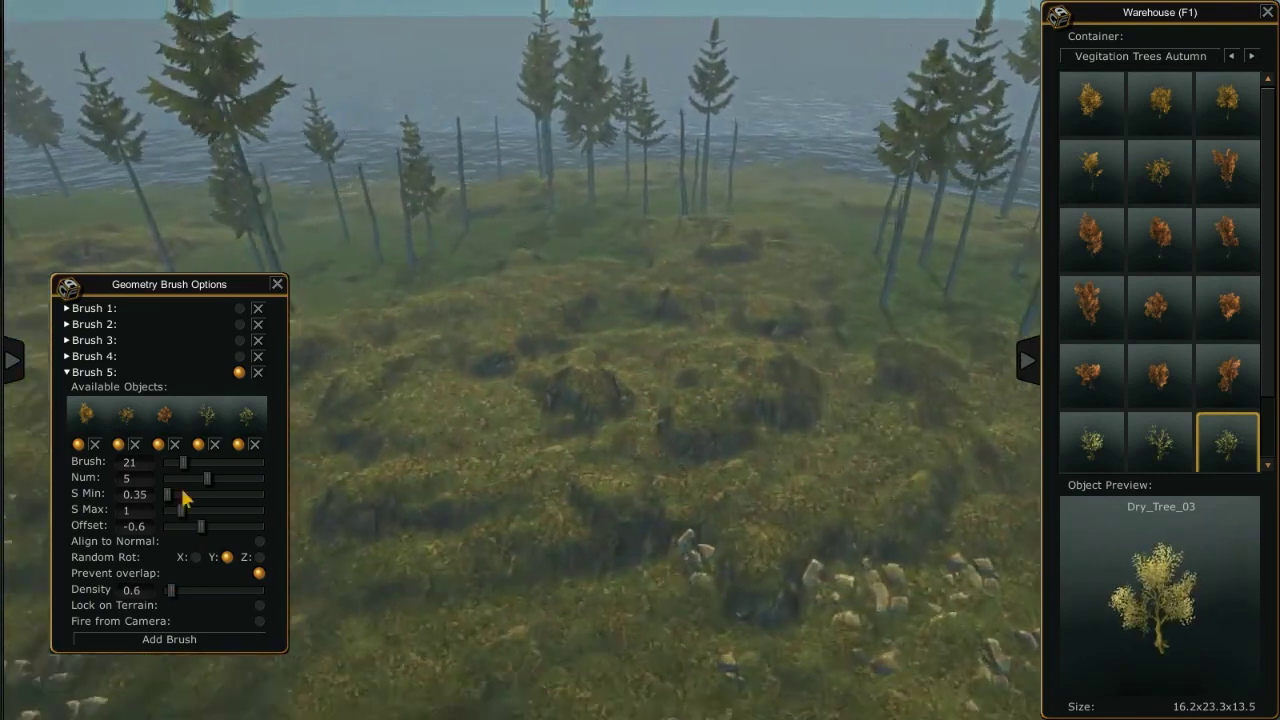
{"action": "left_click_drag", "start_coordinate": [207, 479], "coordinate": [176, 486]}
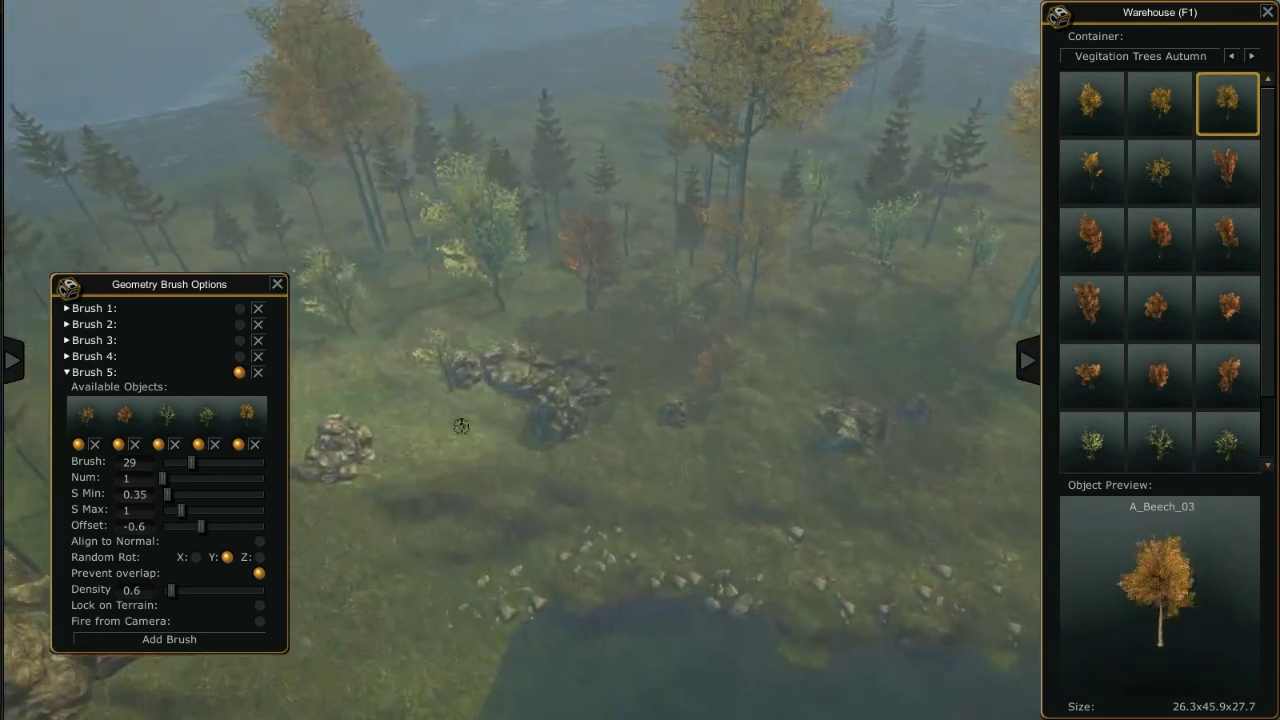
Fly the camera over the rocks and the new autumn forest to inspect the trees
{"action": "key", "text": "space"}
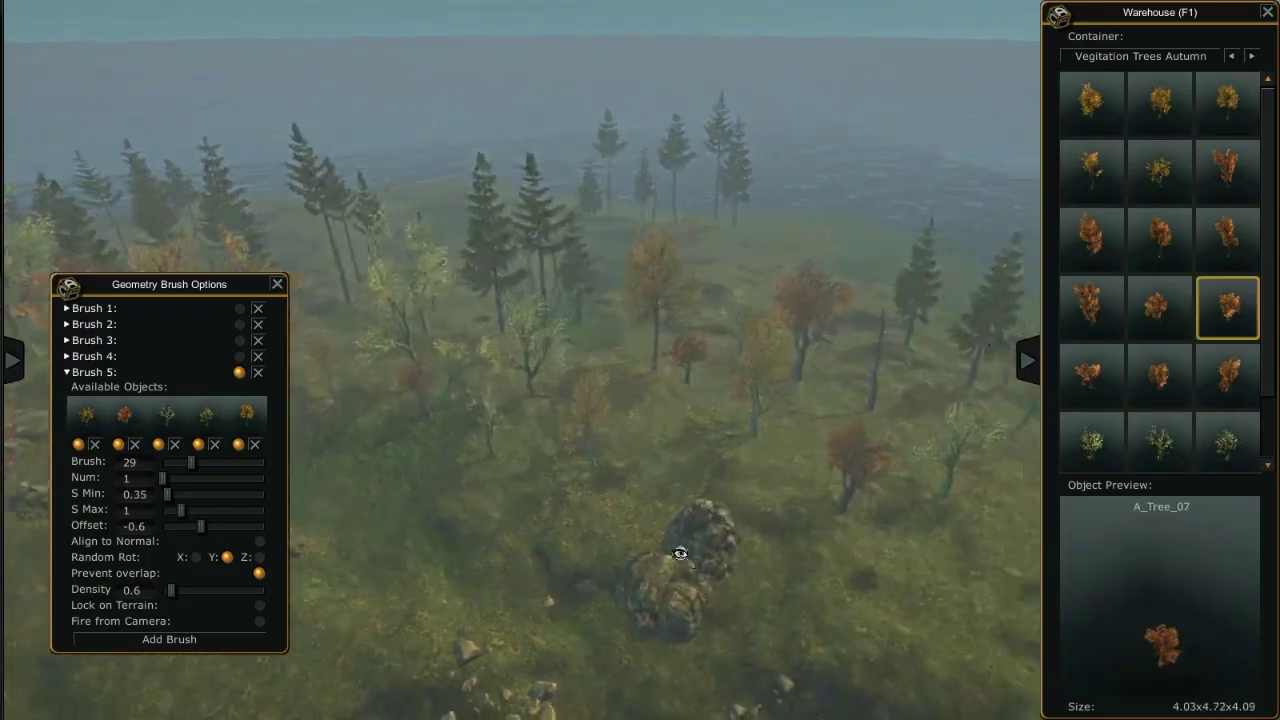
{"action": "mouse_move", "coordinate": [680, 554]}
{"action": "right_mouse_down"}
{"action": "mouse_move", "coordinate": [791, 494]}
{"action": "mouse_move", "coordinate": [820, 494]}
{"action": "mouse_move", "coordinate": [651, 480]}
{"action": "mouse_move", "coordinate": [620, 510]}
{"action": "mouse_move", "coordinate": [709, 480]}
{"action": "mouse_move", "coordinate": [623, 480]}
{"action": "mouse_move", "coordinate": [894, 423]}
{"action": "mouse_move", "coordinate": [731, 453]}
{"action": "right_mouse_up"}
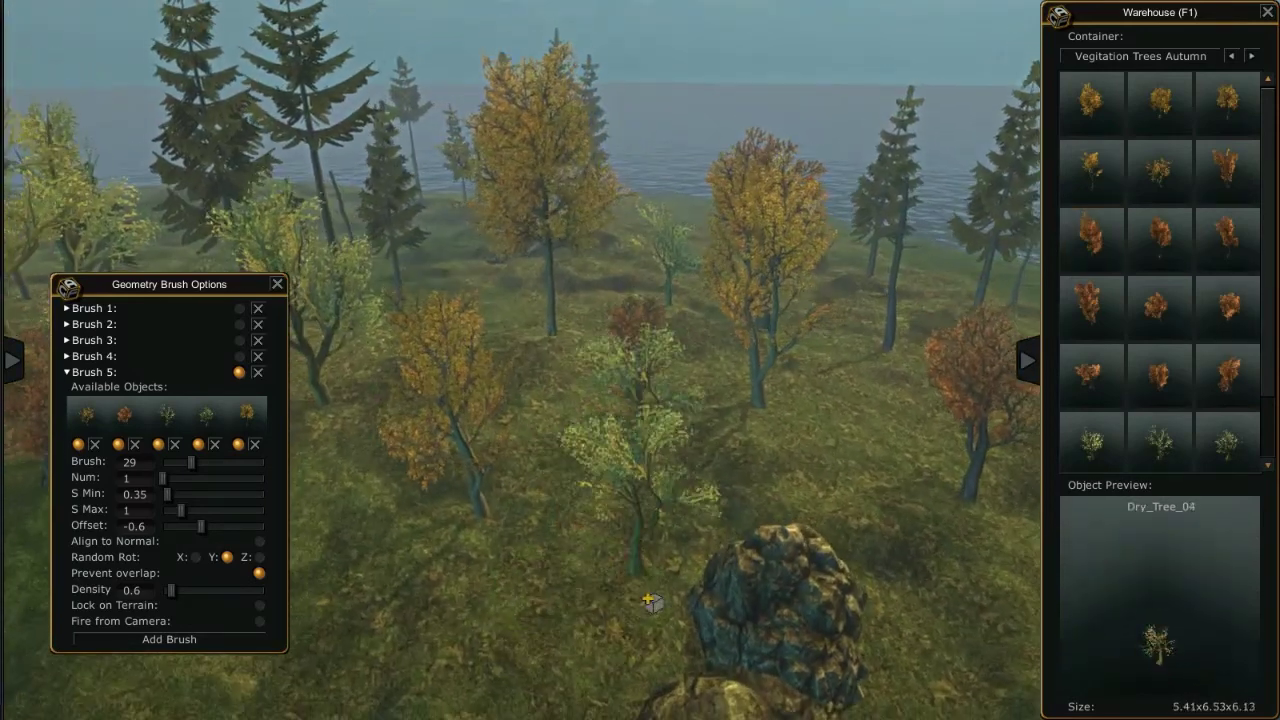
{"action": "right_click_drag", "start_coordinate": [648, 600], "coordinate": [940, 636]}
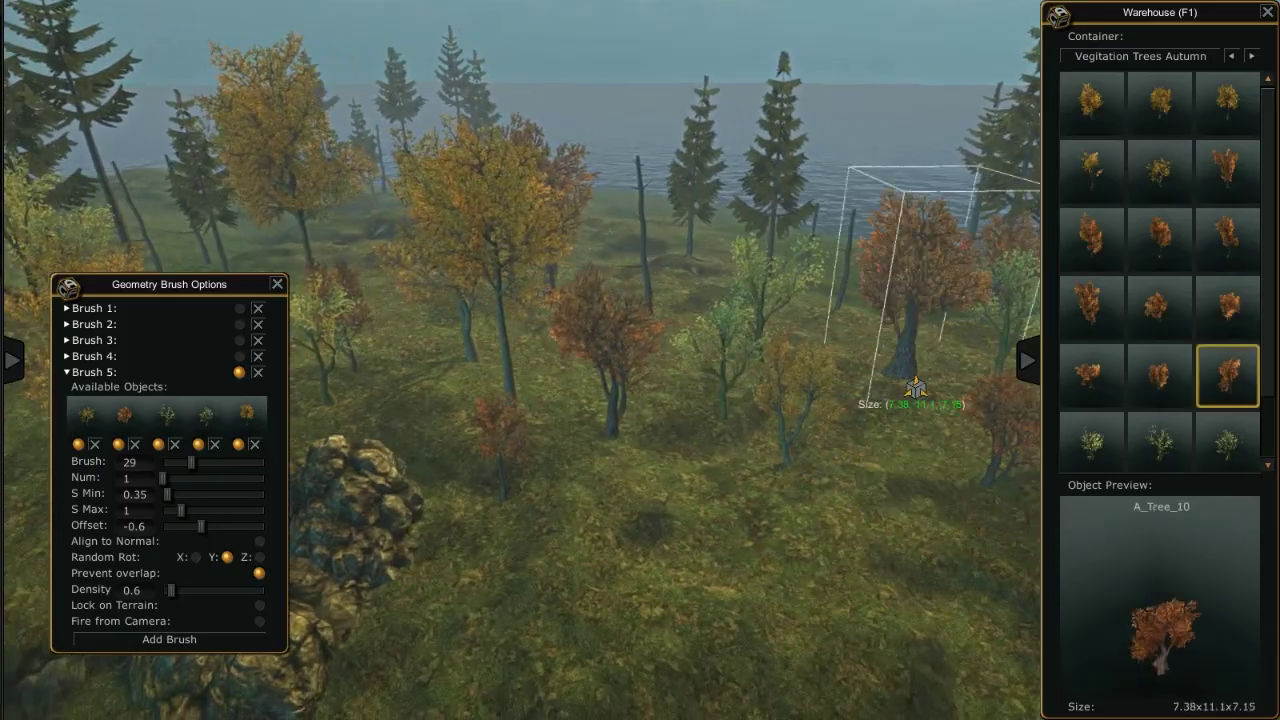
{"action": "right_click_drag", "start_coordinate": [916, 388], "coordinate": [785, 676]}
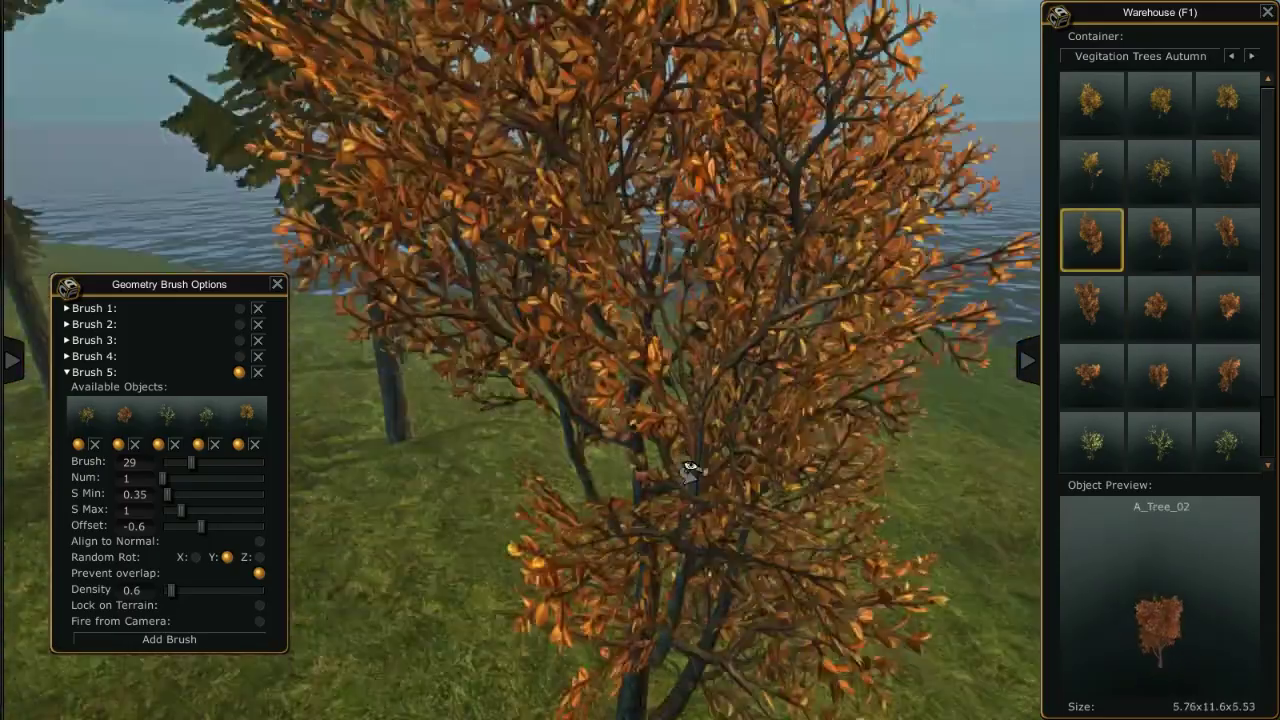
{"action": "mouse_move", "coordinate": [632, 522]}
{"action": "right_mouse_down"}
{"action": "mouse_move", "coordinate": [663, 484]}
{"action": "mouse_move", "coordinate": [641, 360]}
{"action": "right_mouse_up"}
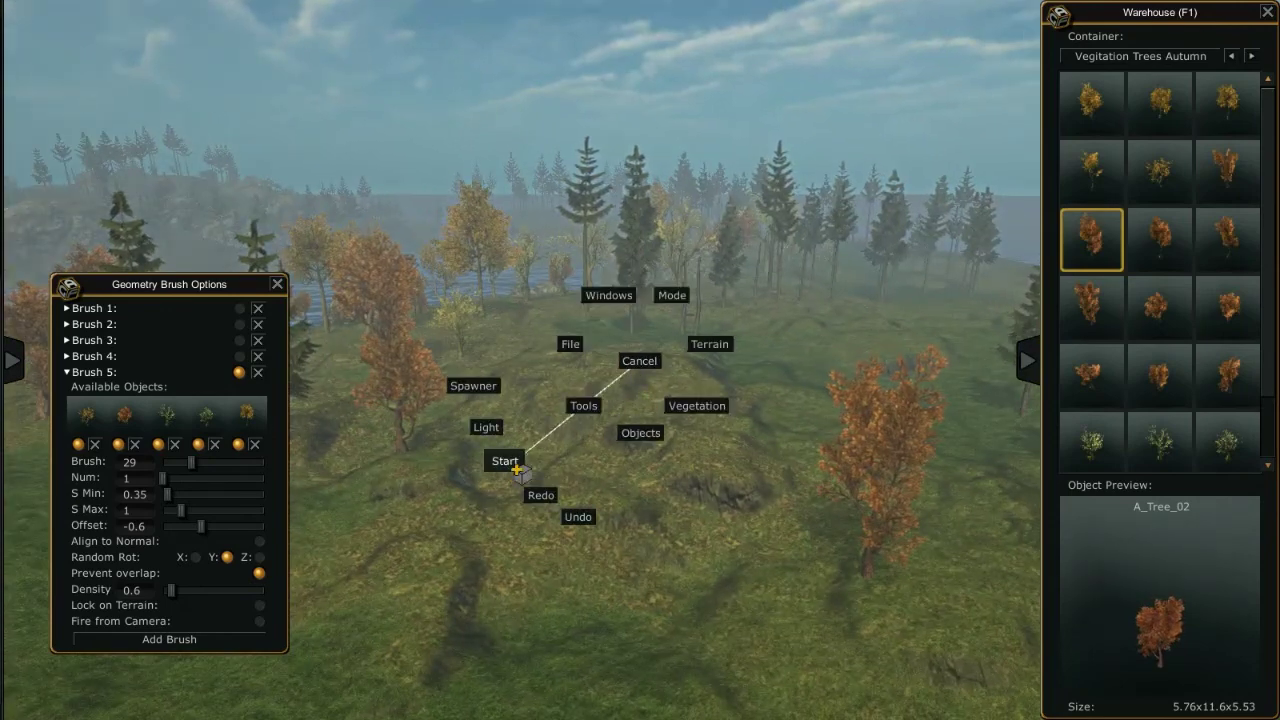
Jump to the player start location and fly across to the start marker
{"action": "left_click", "coordinate": [506, 462]}
{"action": "mouse_move", "coordinate": [651, 451]}
{"action": "right_mouse_down"}
{"action": "mouse_move", "coordinate": [514, 377]}
{"action": "mouse_move", "coordinate": [580, 451]}
{"action": "mouse_move", "coordinate": [896, 461]}
{"action": "right_mouse_up"}
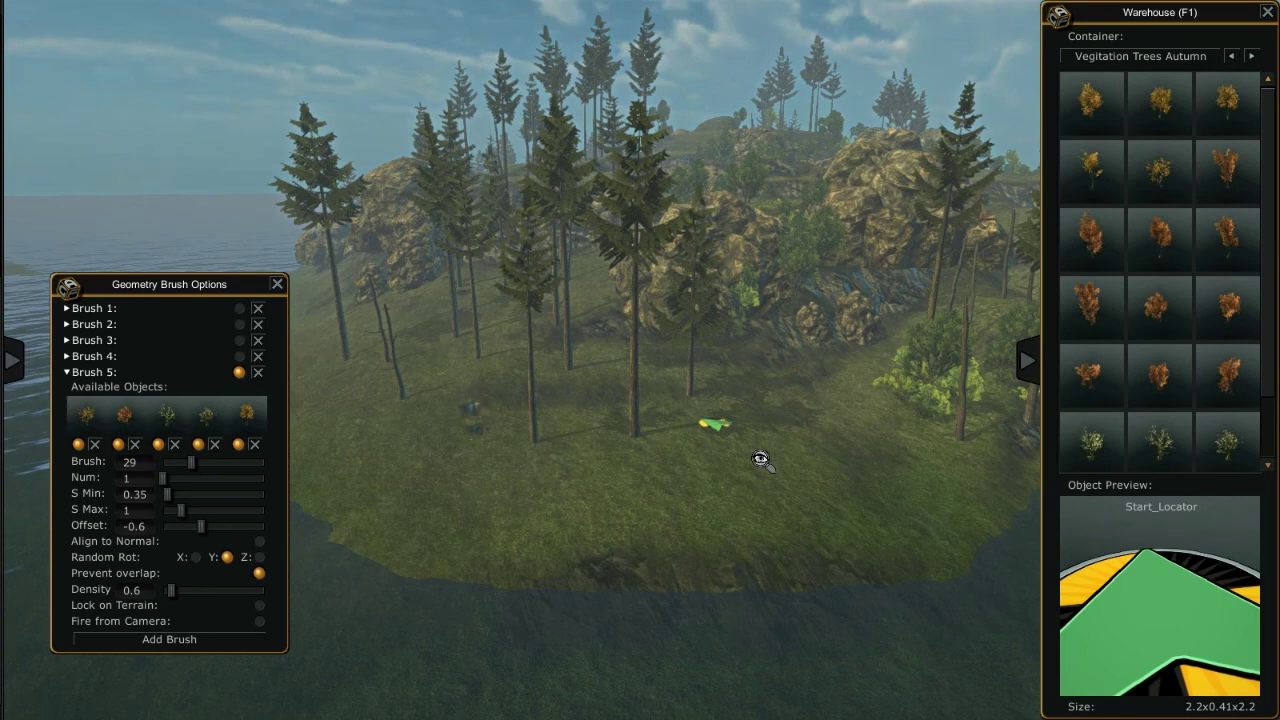
{"action": "mouse_move", "coordinate": [760, 459]}
{"action": "right_mouse_down"}
{"action": "mouse_move", "coordinate": [674, 431]}
{"action": "mouse_move", "coordinate": [723, 414]}
{"action": "mouse_move", "coordinate": [638, 398]}
{"action": "right_mouse_up"}
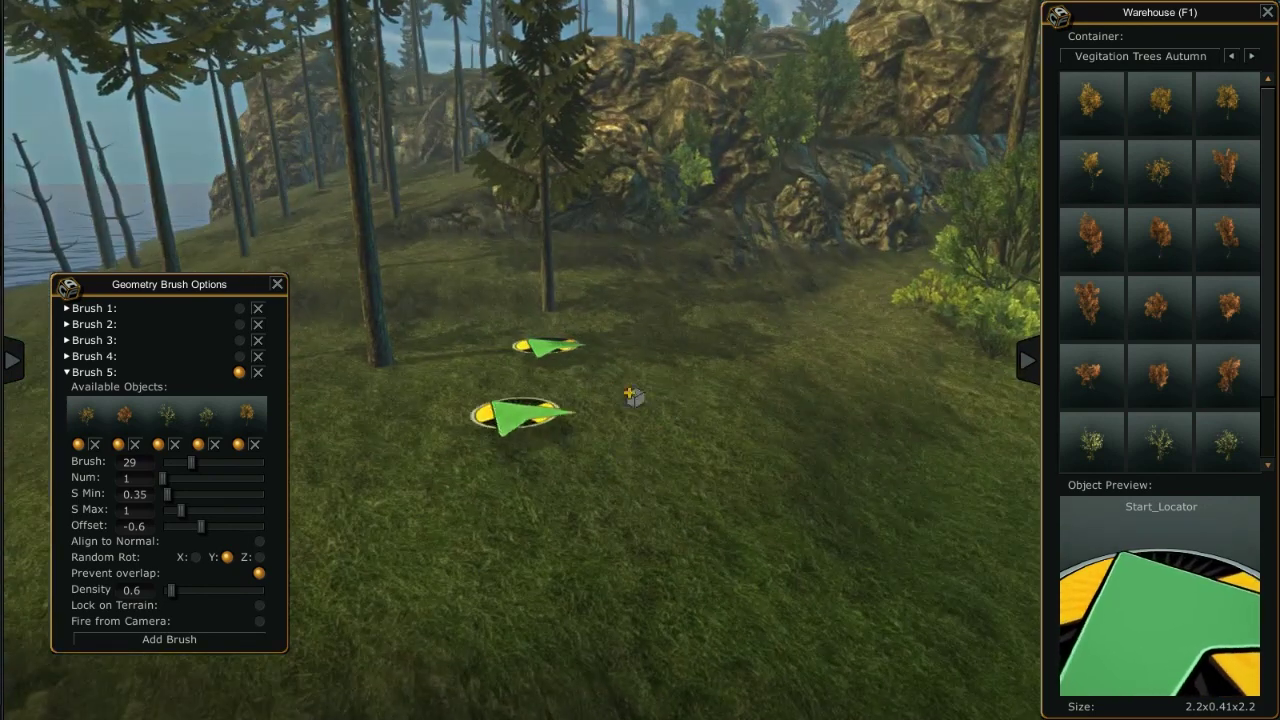
Start a single-player test game as the Dark Knight from Game Setup
{"action": "left_click", "coordinate": [277, 284]}
{"action": "key", "text": "F1"}
{"action": "left_click", "coordinate": [634, 354]}
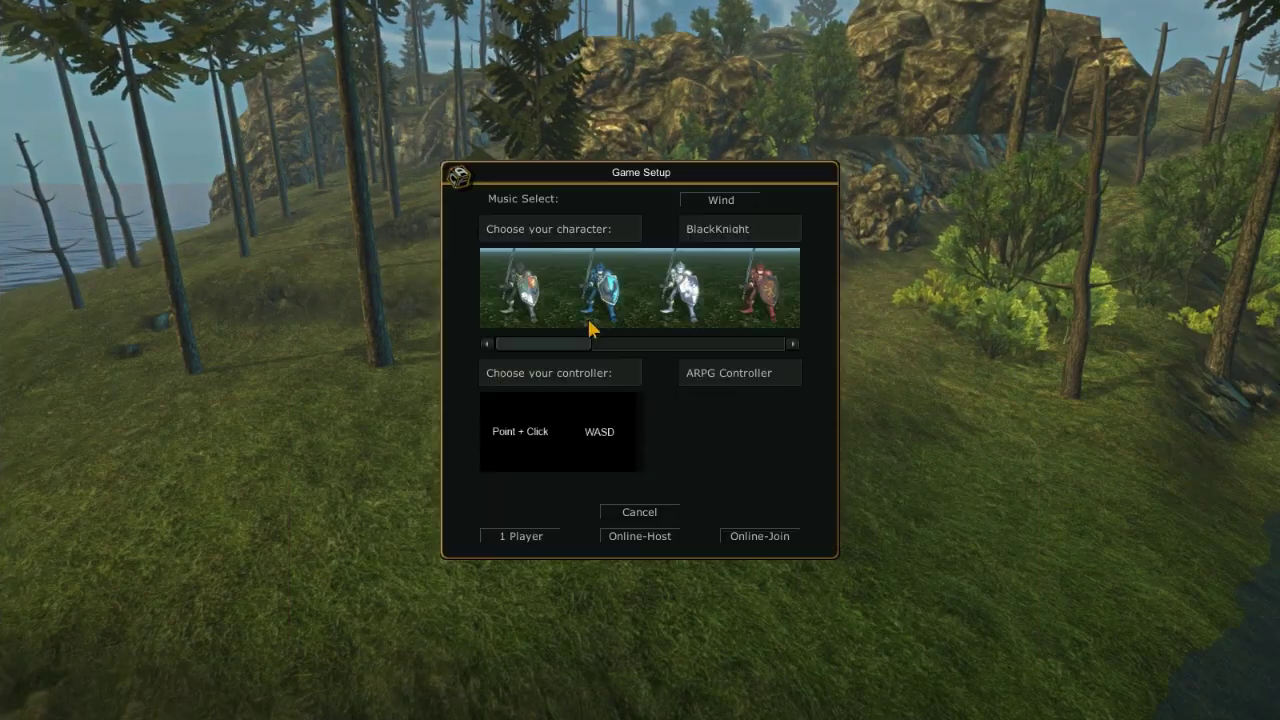
{"action": "left_click_drag", "start_coordinate": [635, 350], "coordinate": [665, 350]}
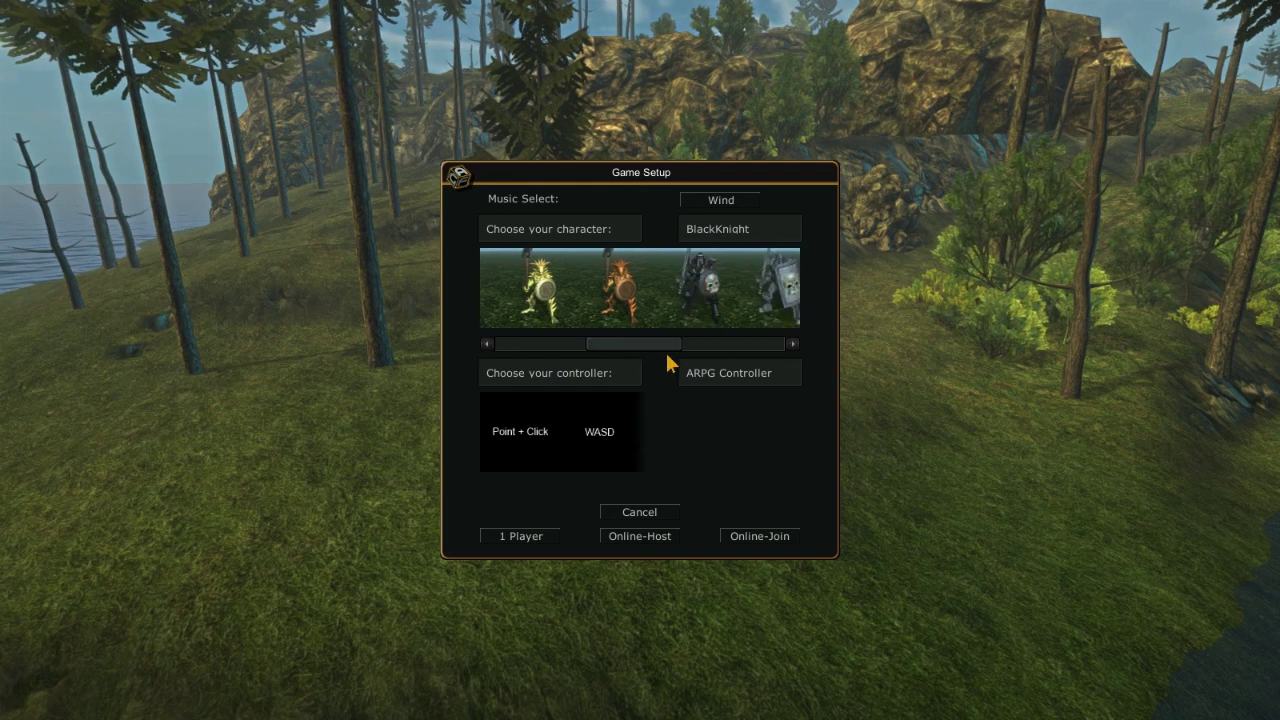
{"action": "left_click", "coordinate": [520, 536]}
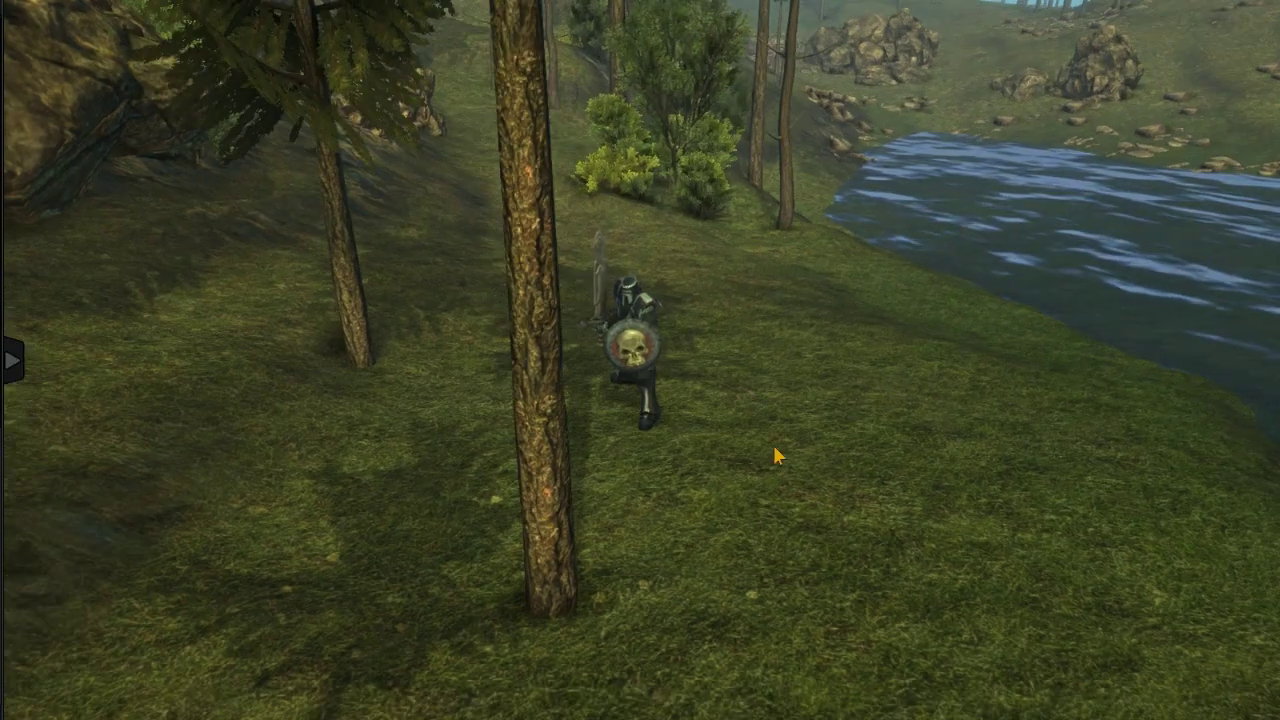
Run the knight along the shore, through the trees, and up among the boulders
{"action": "key", "text": "s"}
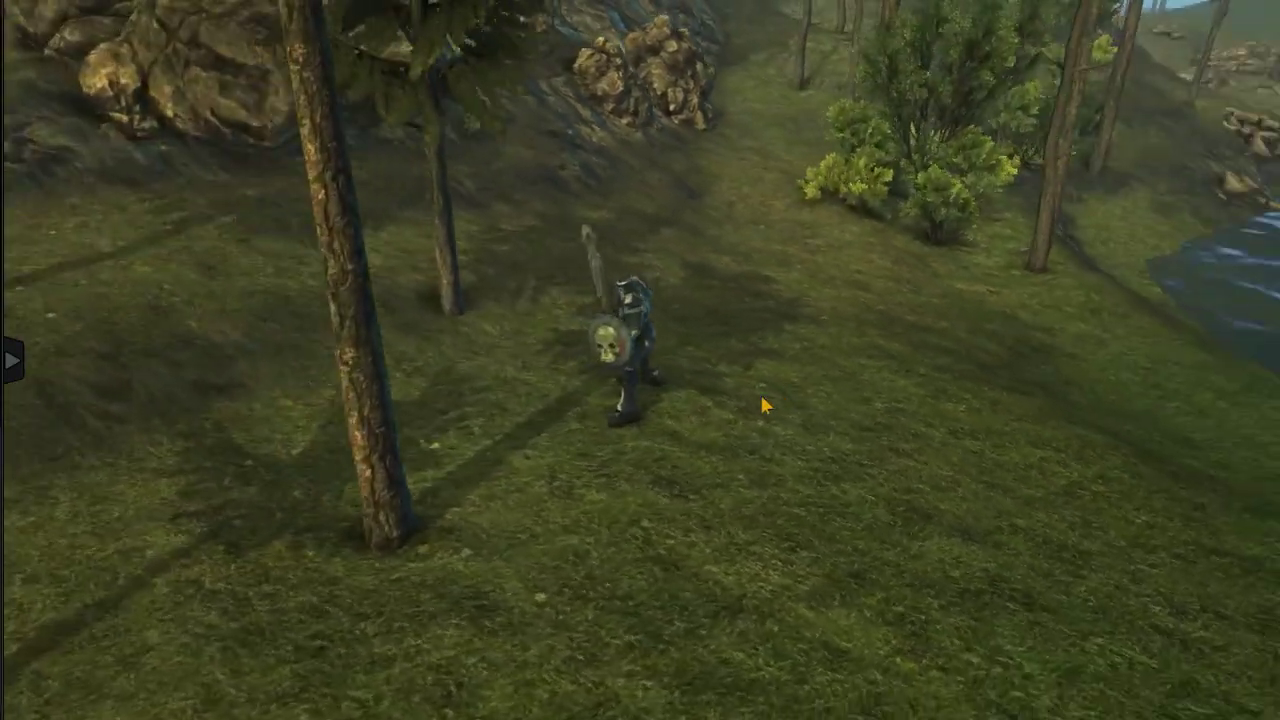
{"action": "key", "text": "w"}
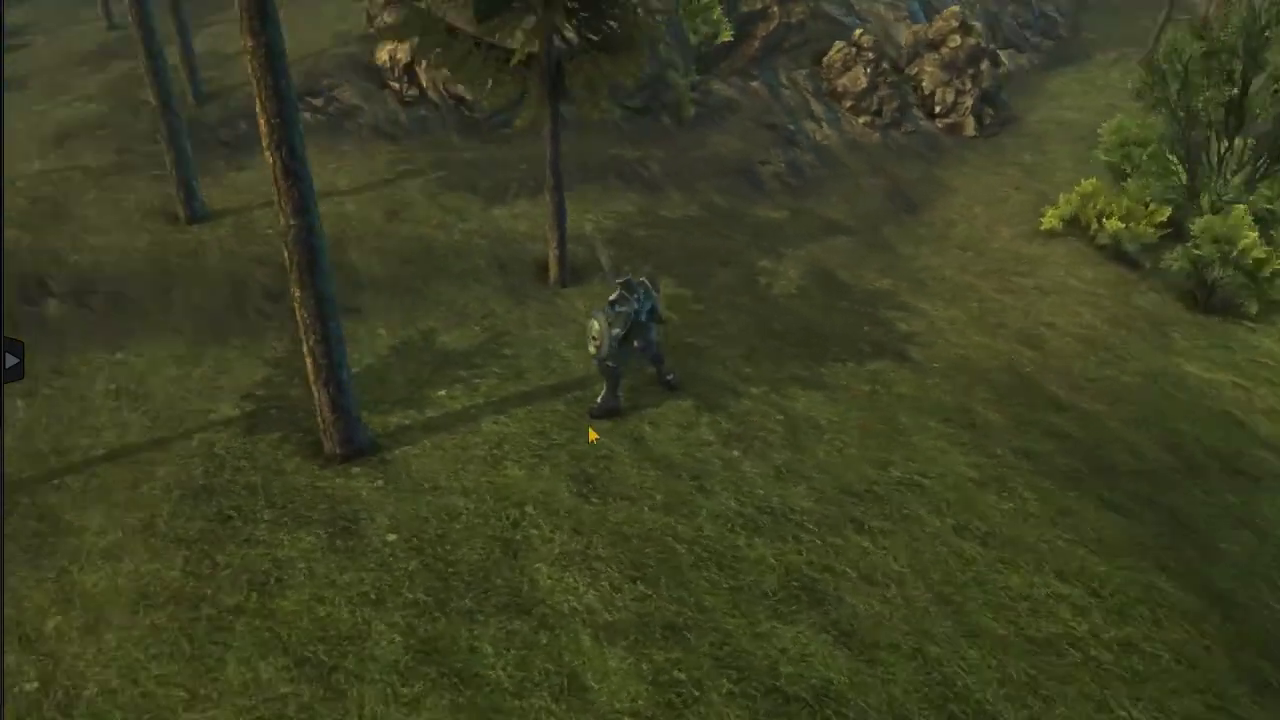
{"action": "key", "text": "a"}
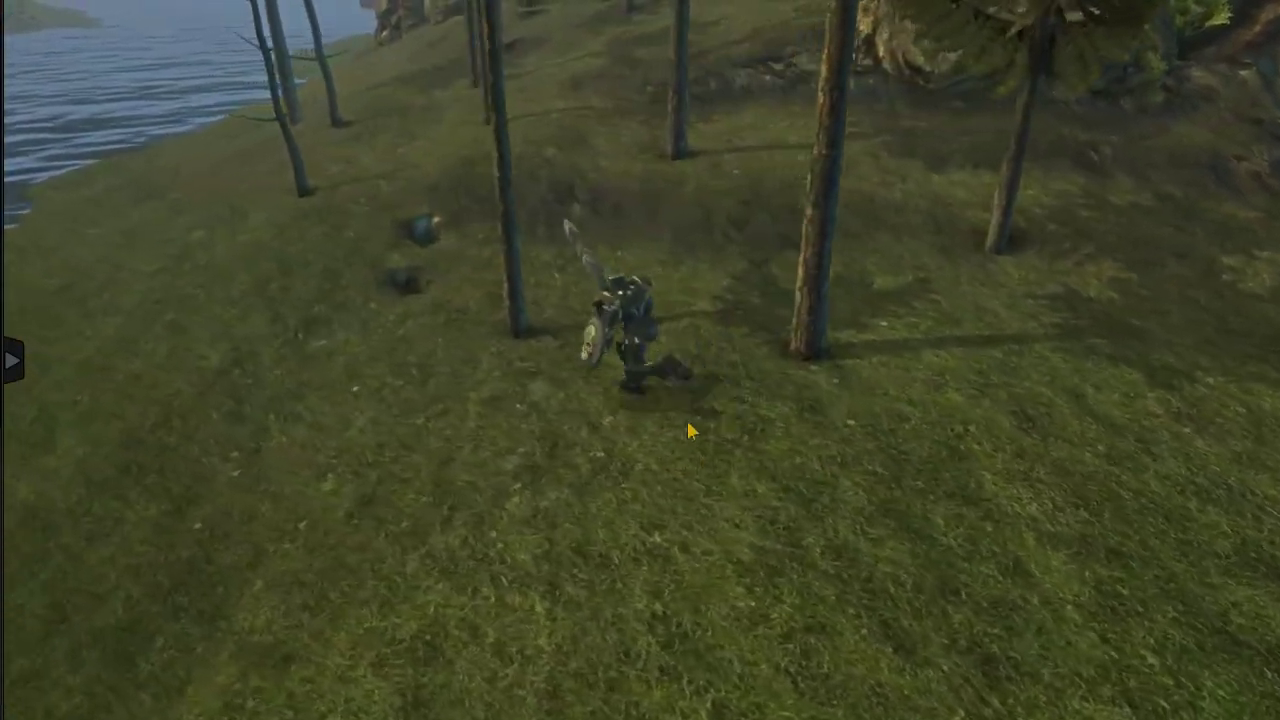
{"action": "key", "text": "w"}
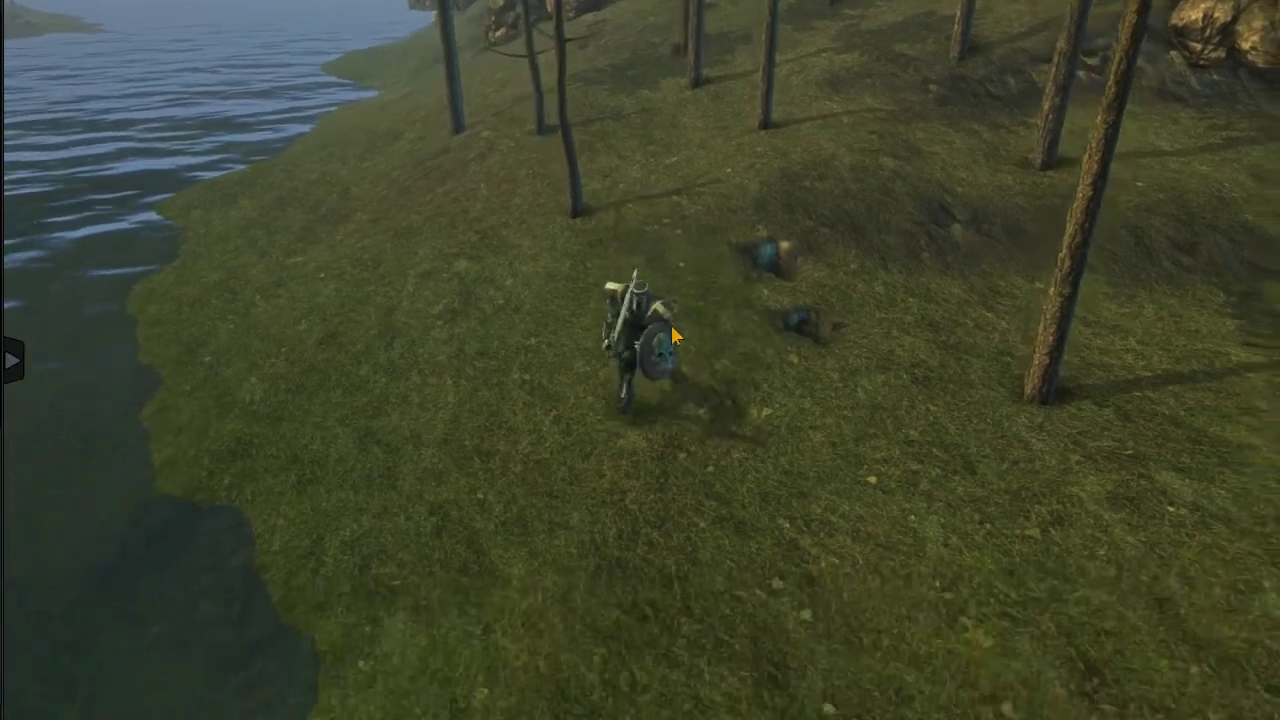
{"action": "key", "text": "w"}
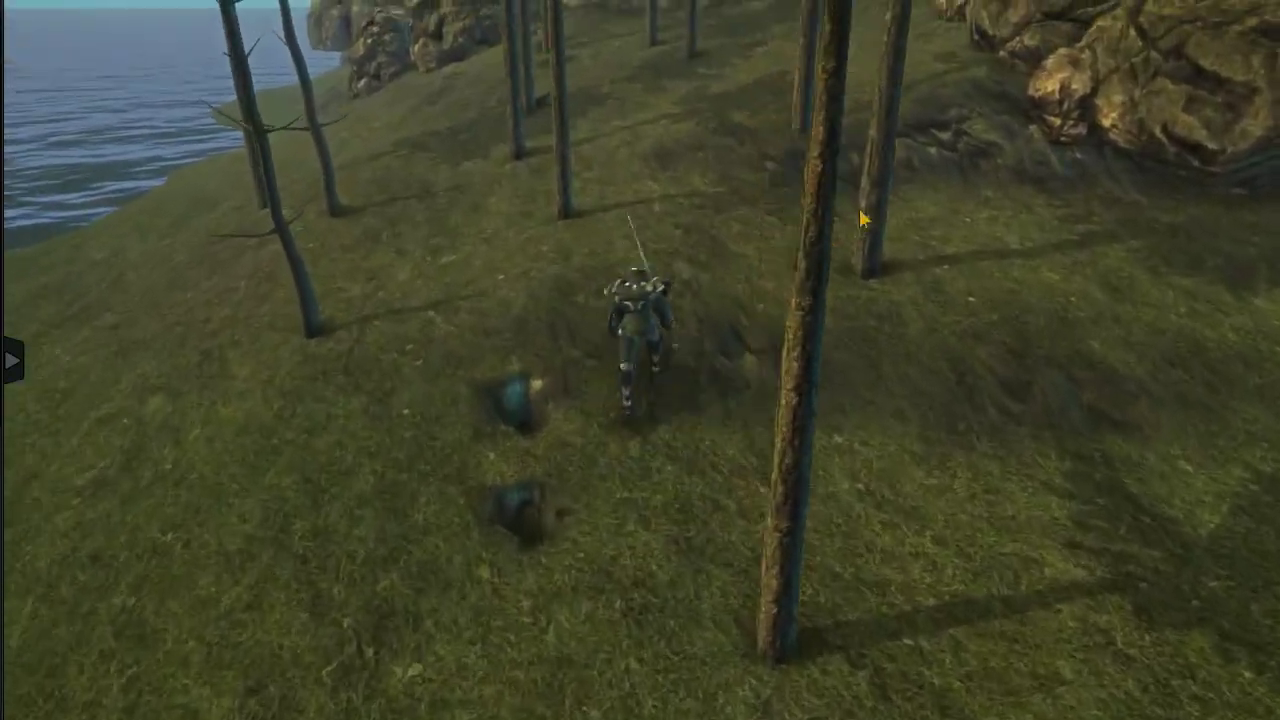
{"action": "key", "text": "w"}
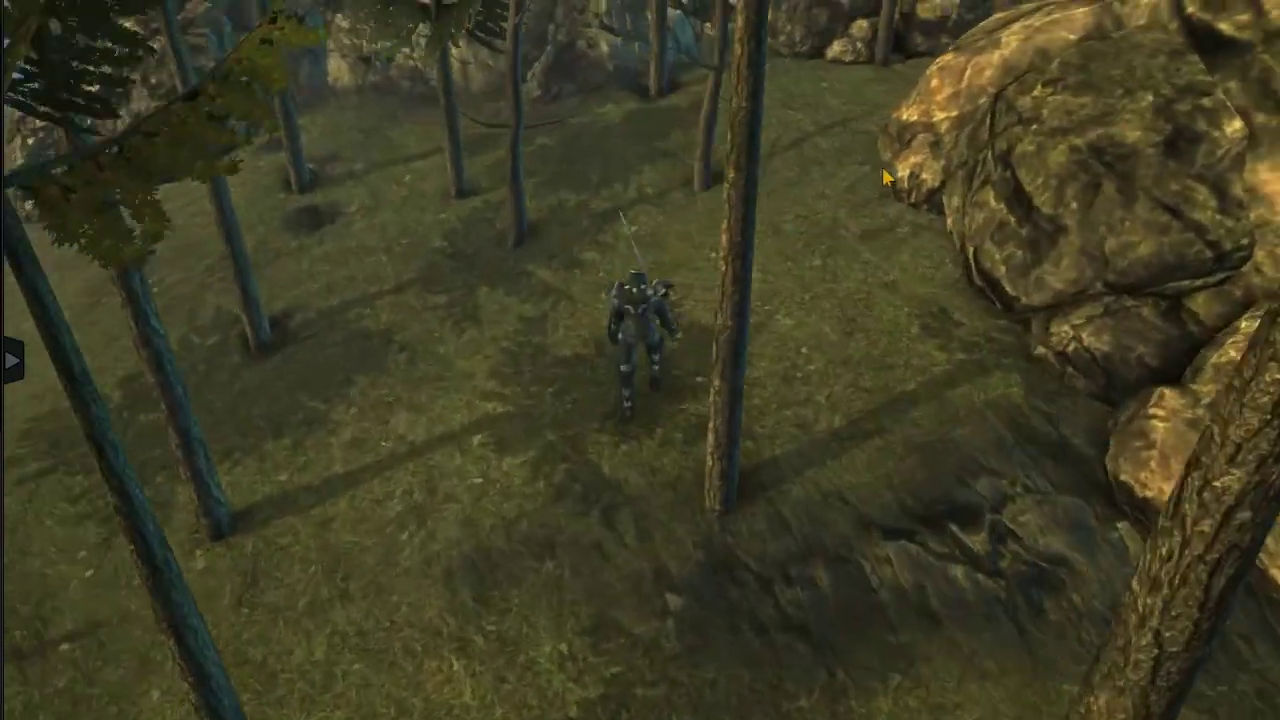
{"action": "key", "text": "w"}
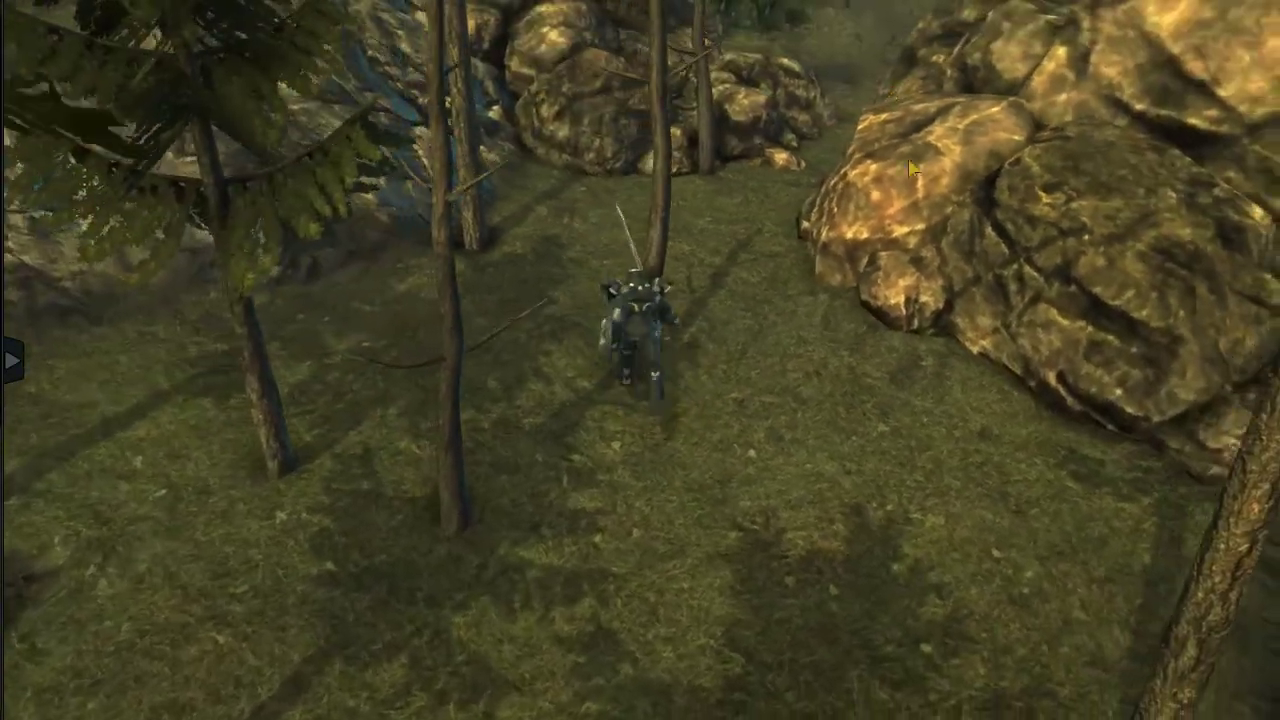
{"action": "key", "text": "w"}
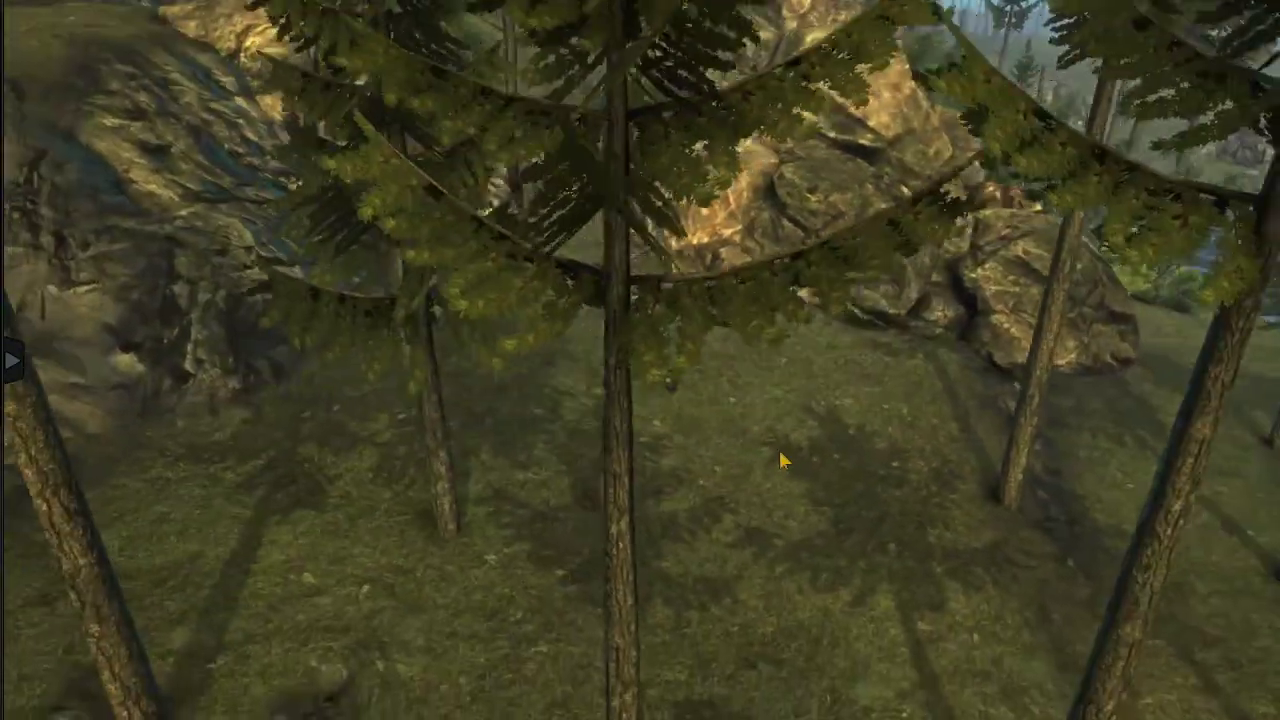
{"action": "key", "text": "w"}
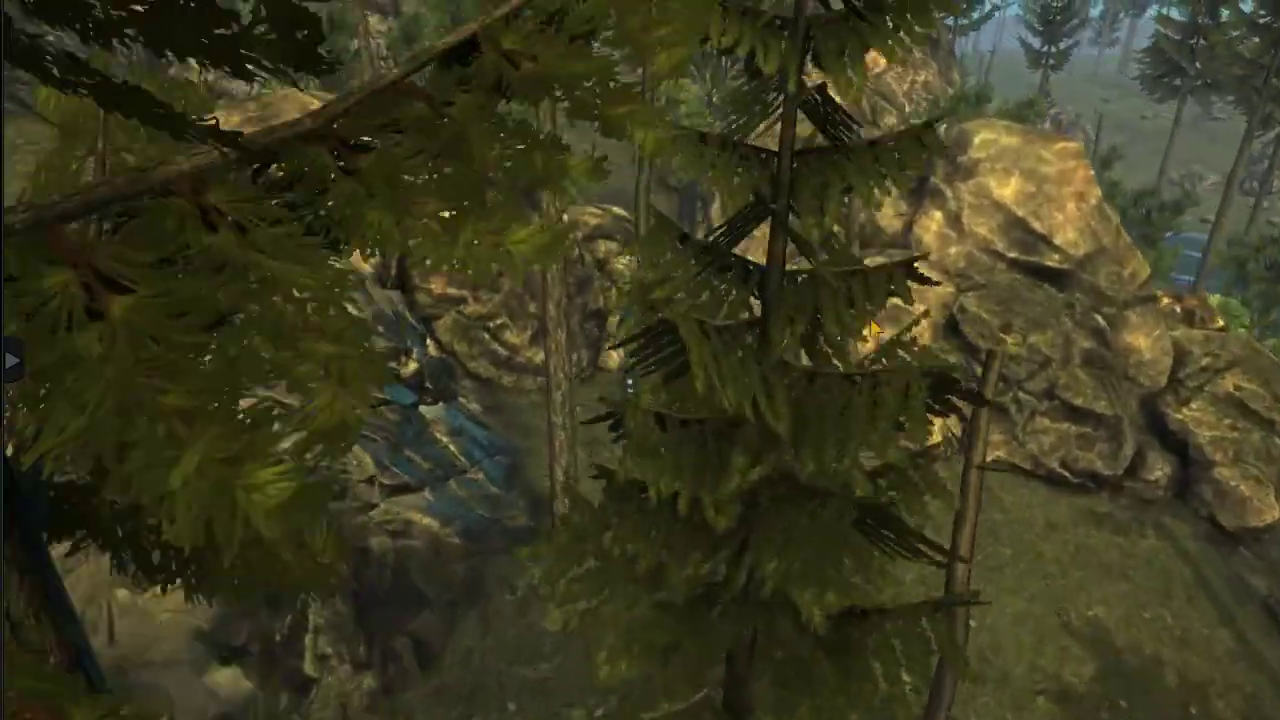
{"action": "key", "text": "w"}
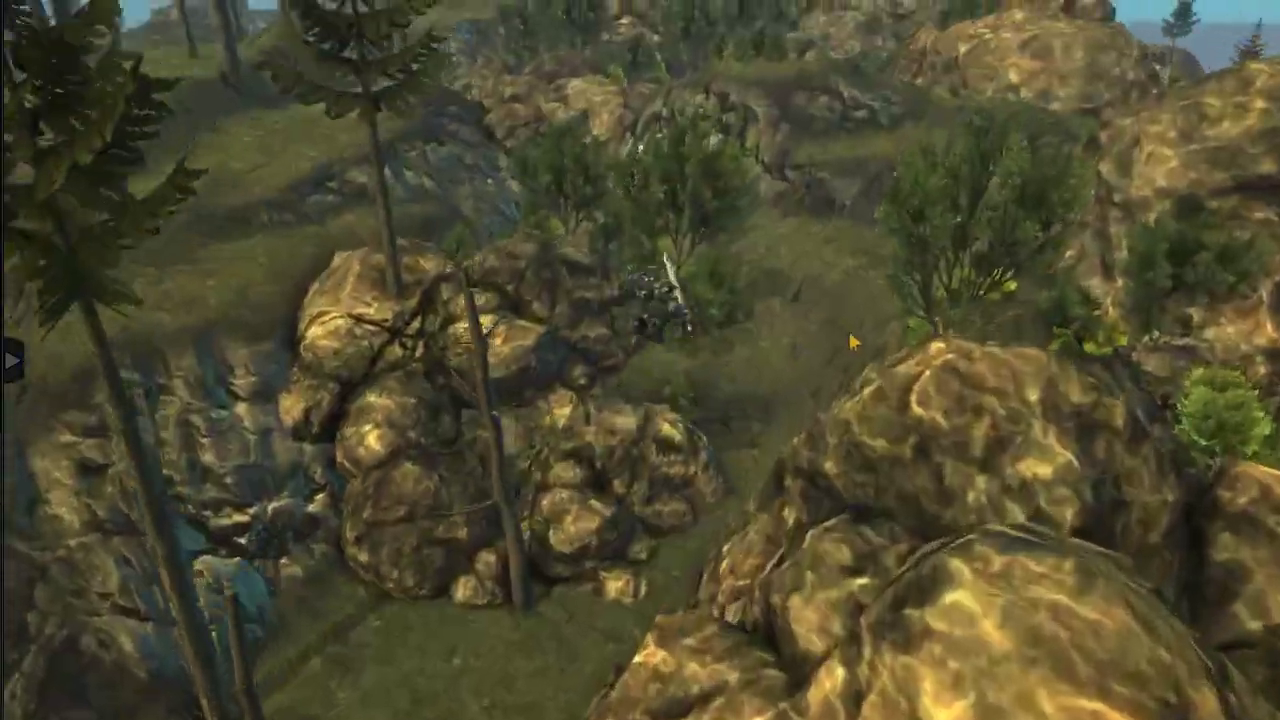
{"action": "key", "text": "w"}
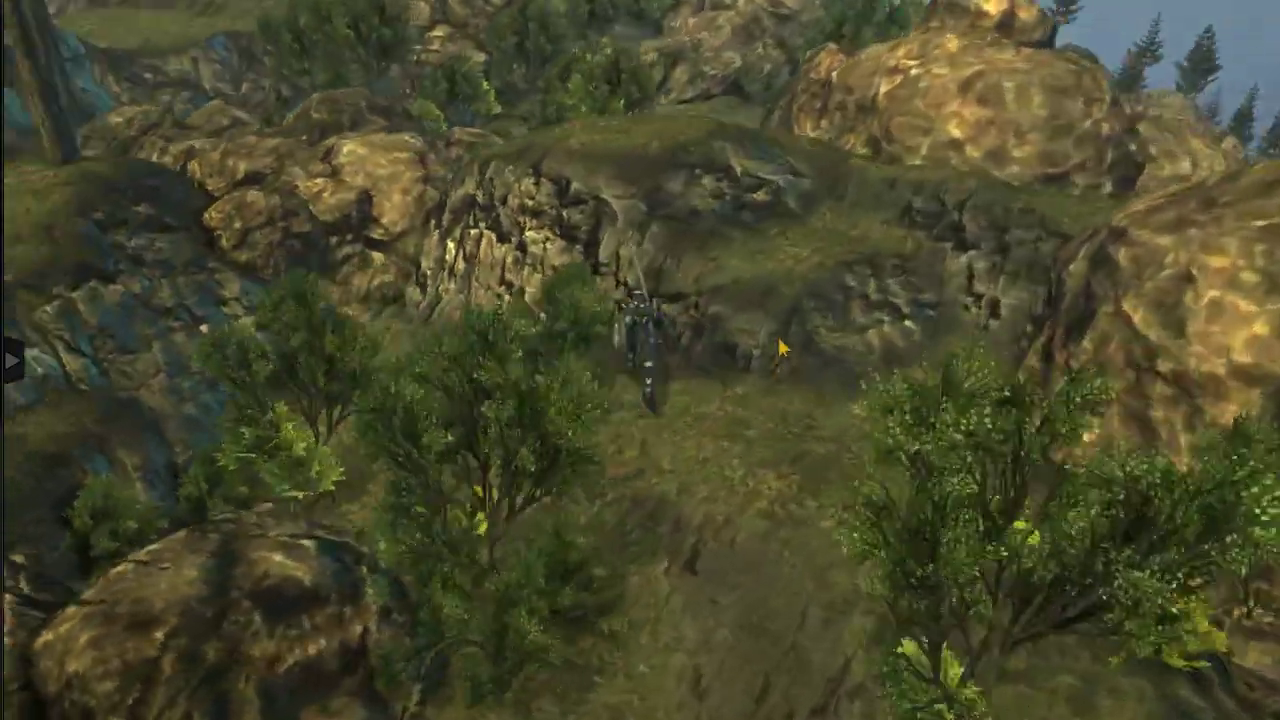
{"action": "key", "text": "w"}
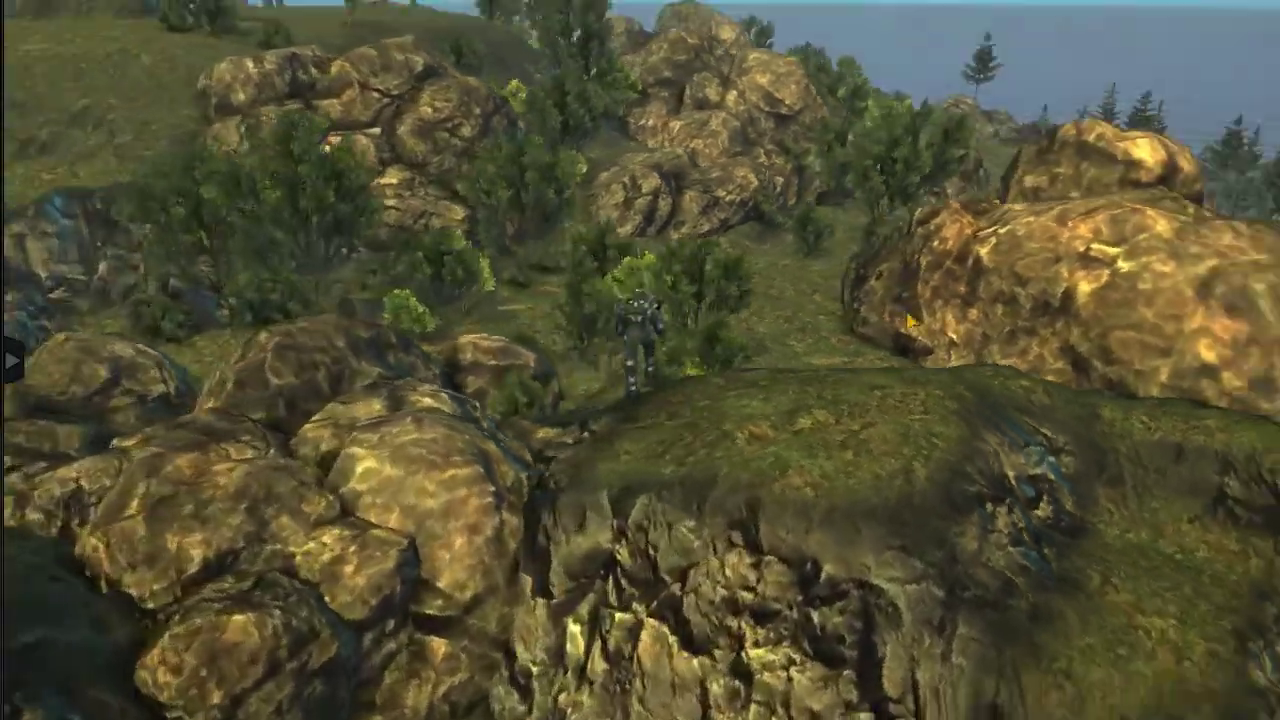